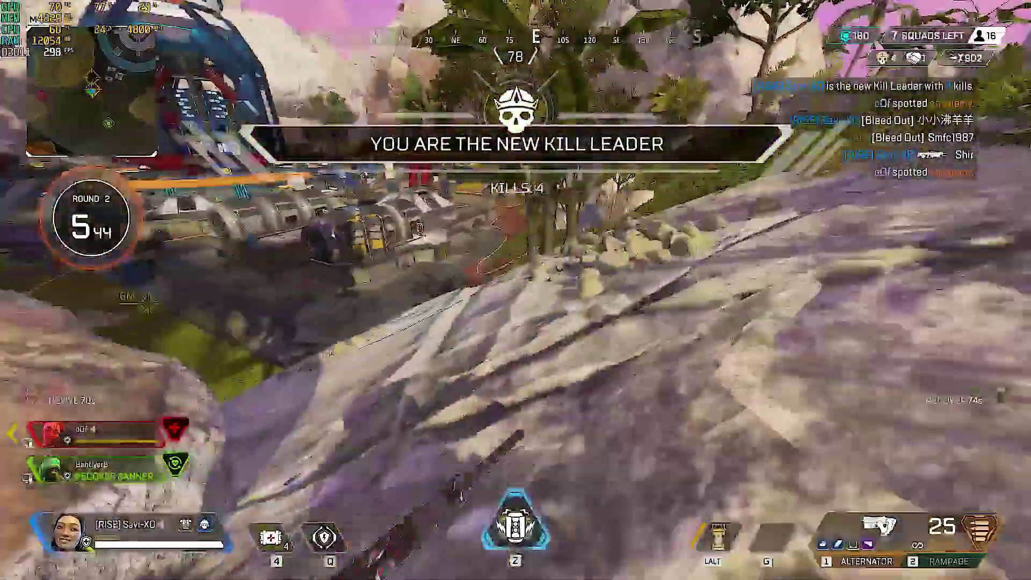
key(e)
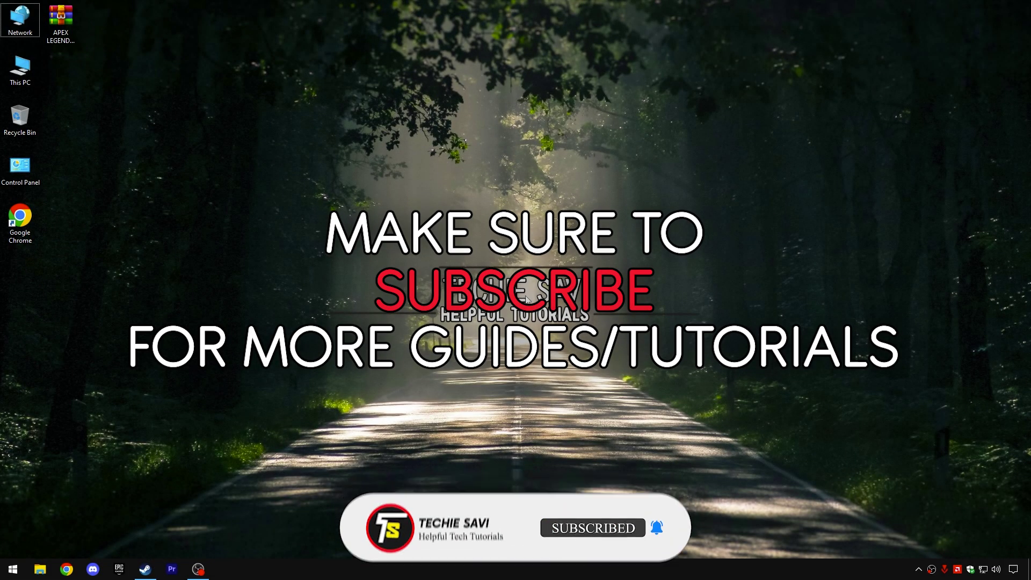
- Open the Saved Games\Respawn\Apex\local folder inside the Windows user profile on Local Disk (C:)
double_click(24, 81)
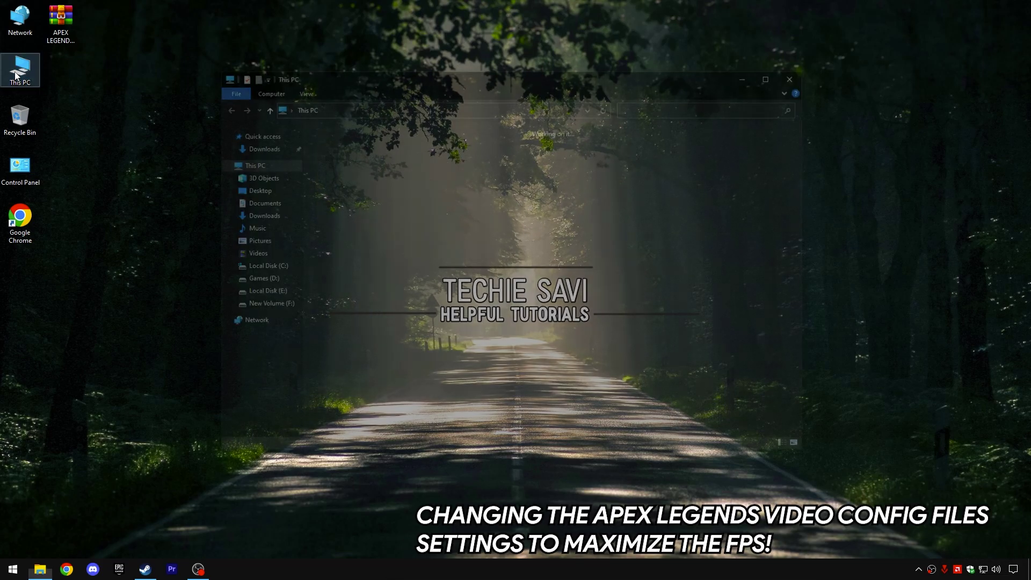
double_click(363, 255)
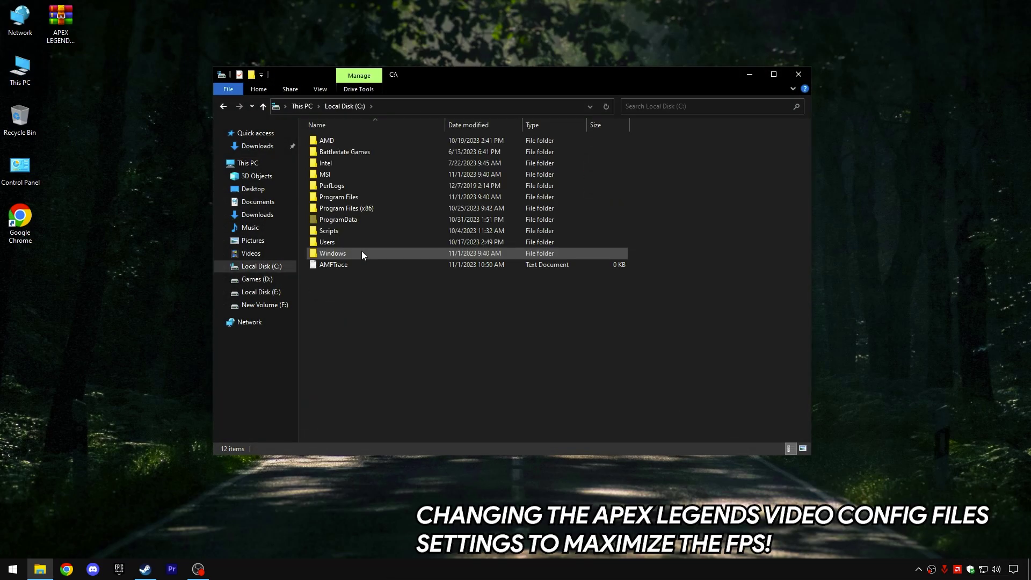
double_click(336, 242)
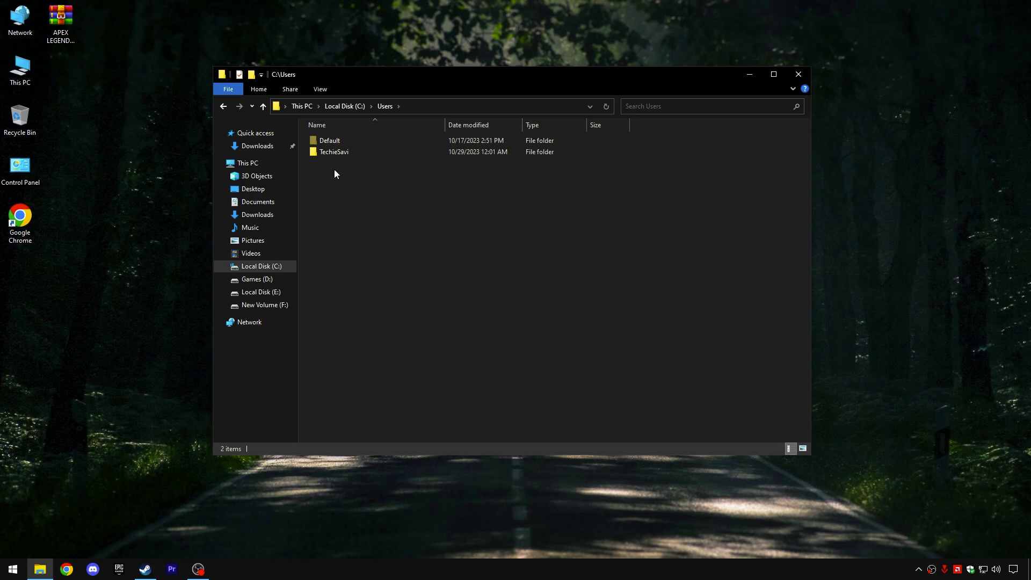
double_click(352, 153)
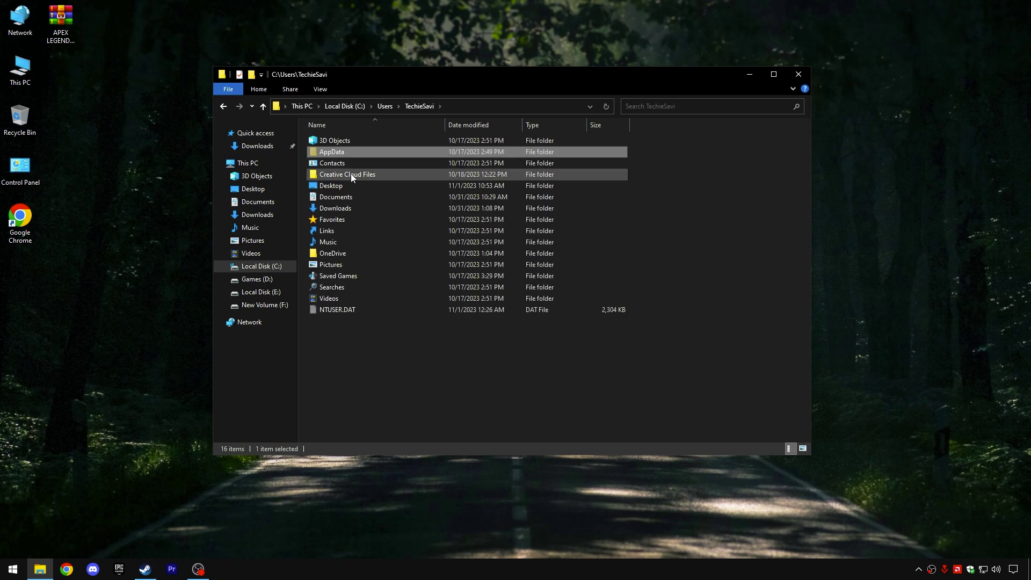
double_click(338, 276)
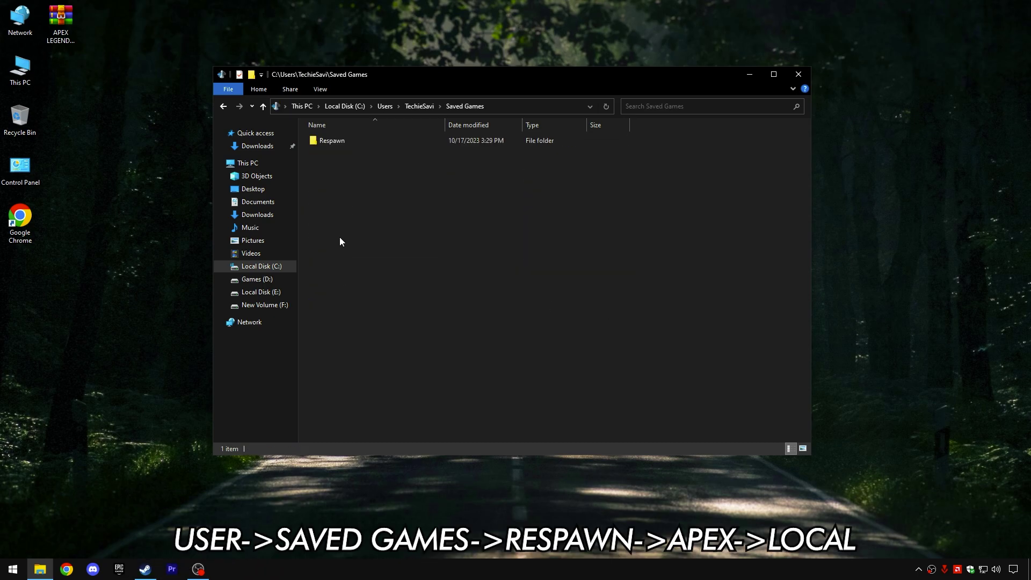
click(339, 142)
double_click(340, 141)
double_click(339, 140)
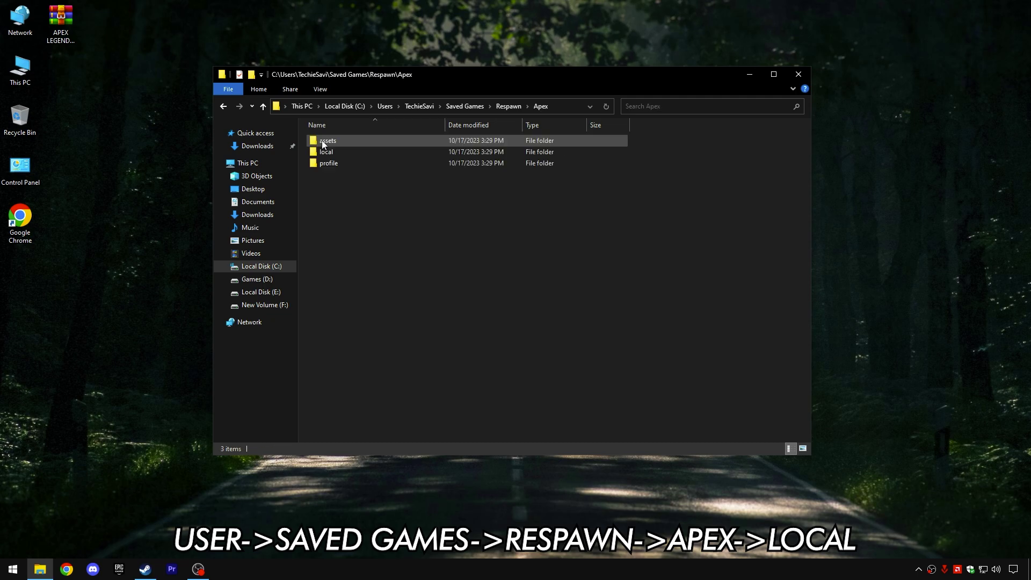
click(326, 153)
double_click(326, 153)
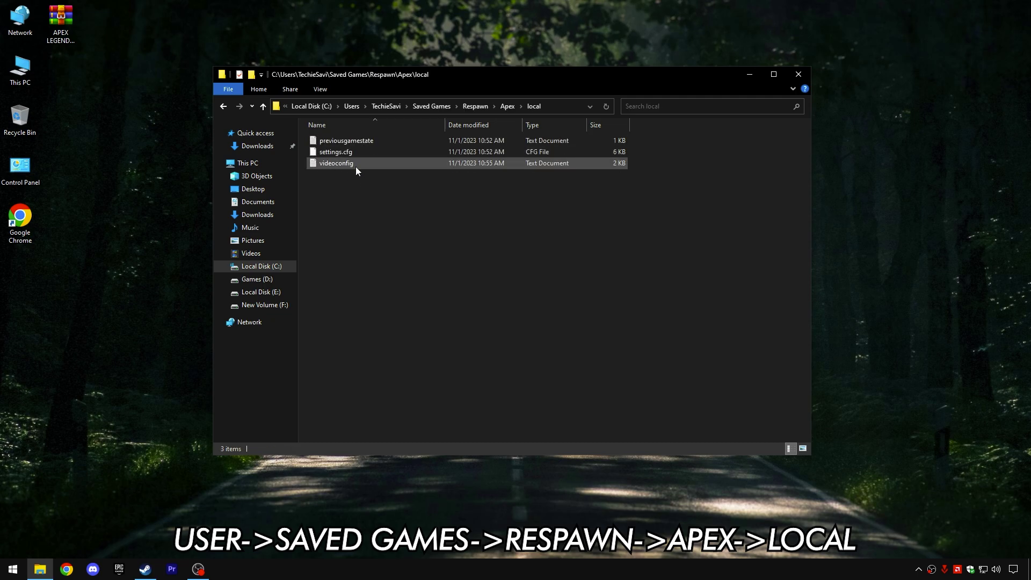
- Open the videoconfig text document for editing in Notepad
click(348, 164)
right_click(346, 163)
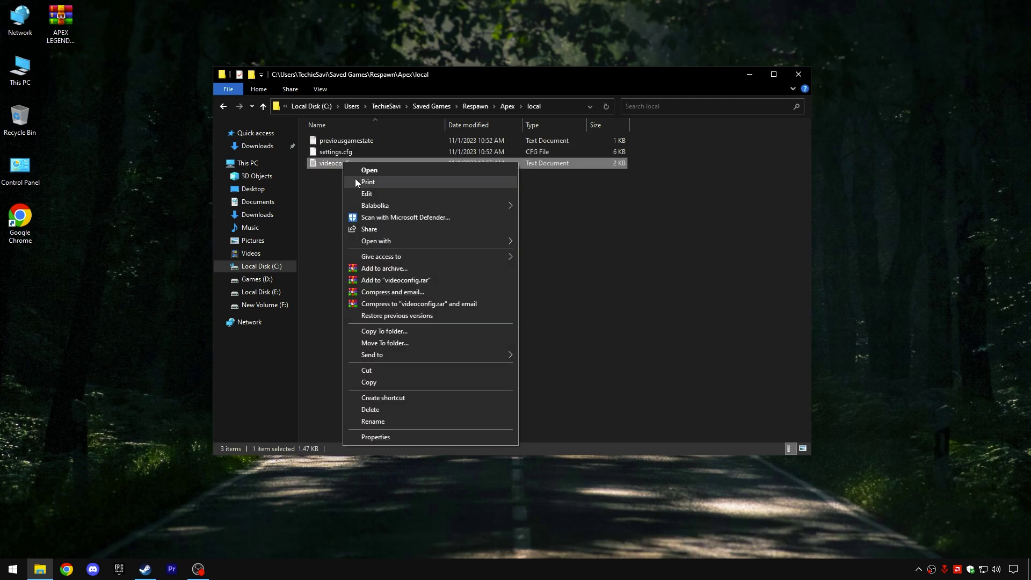
click(367, 194)
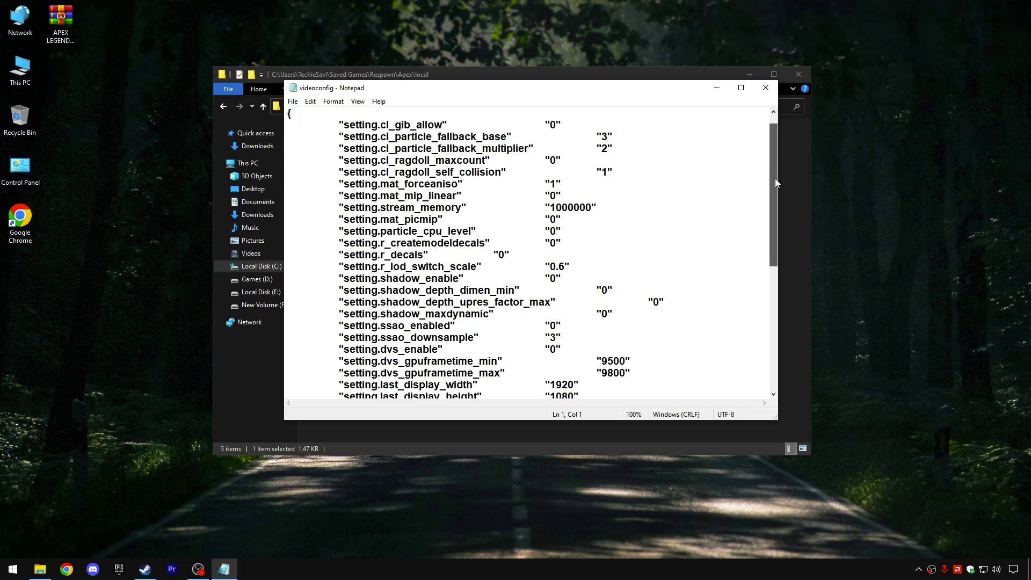
- Set setting.volumetric_lighting and setting.volumetric_fog to "0" in the videoconfig file
drag(775, 178, 776, 313)
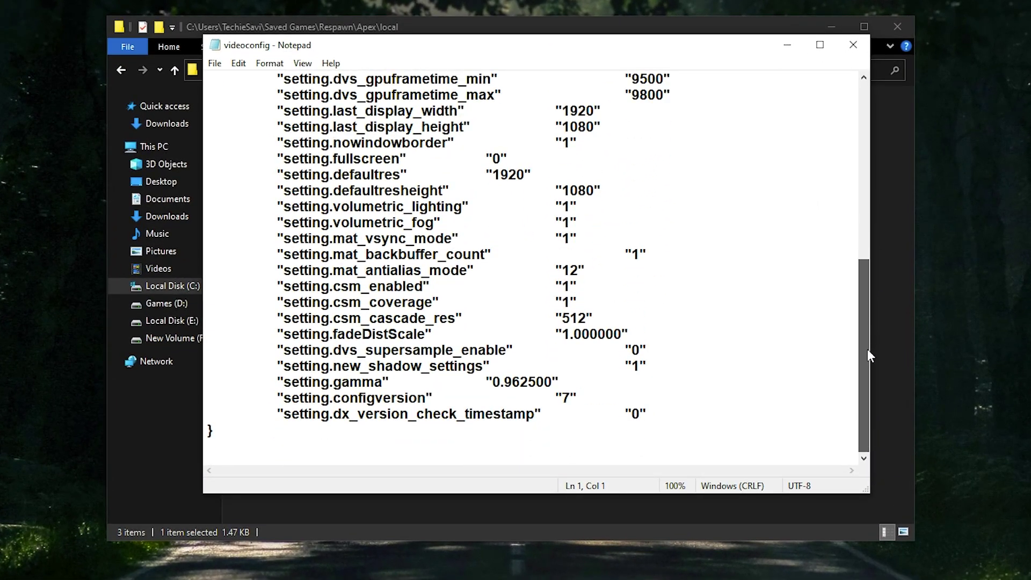
drag(868, 351, 868, 351)
drag(278, 207, 544, 213)
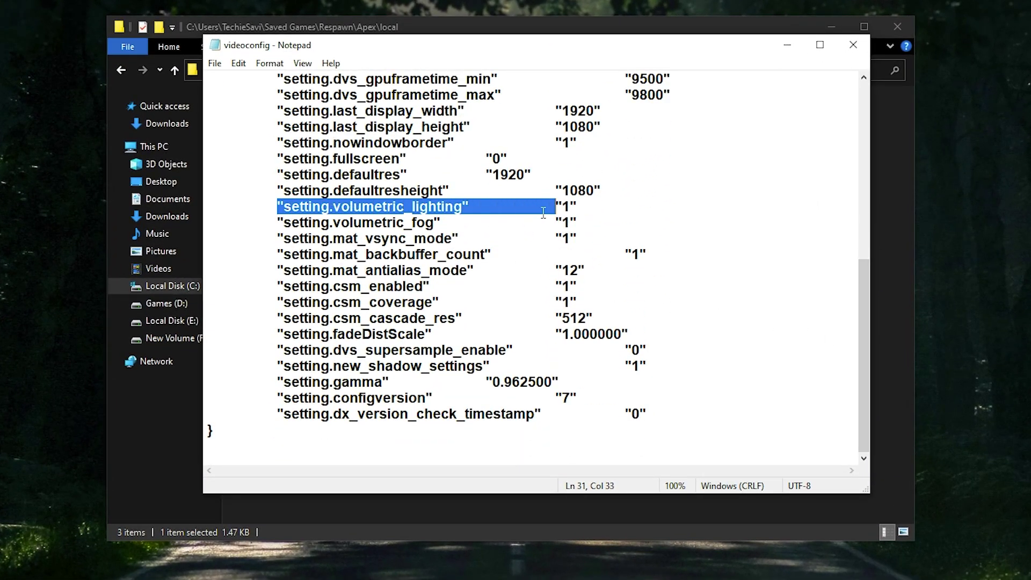
click(571, 209)
key(BackSpace)
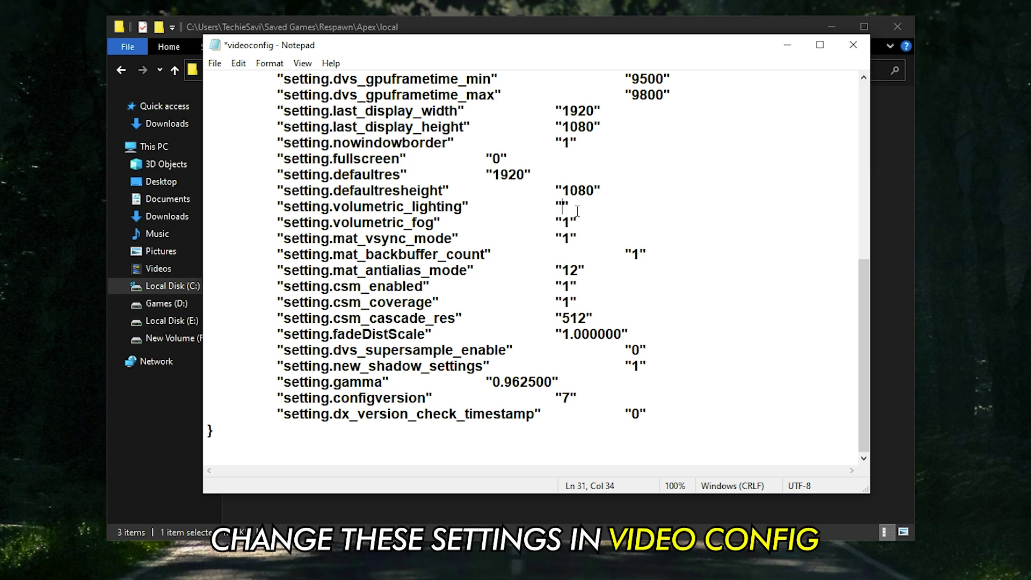
drag(287, 222, 592, 224)
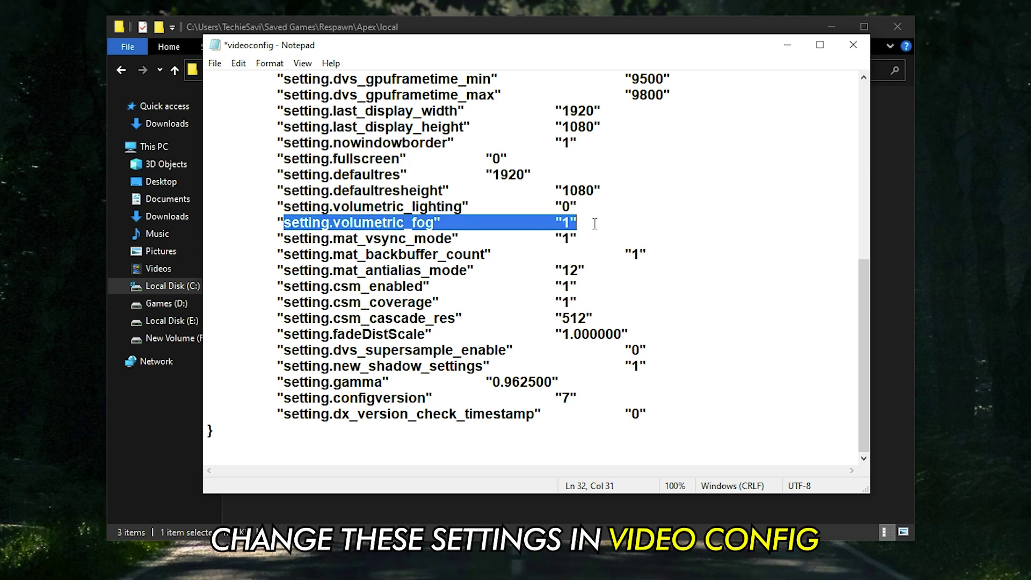
click(576, 225)
key(BackSpace)
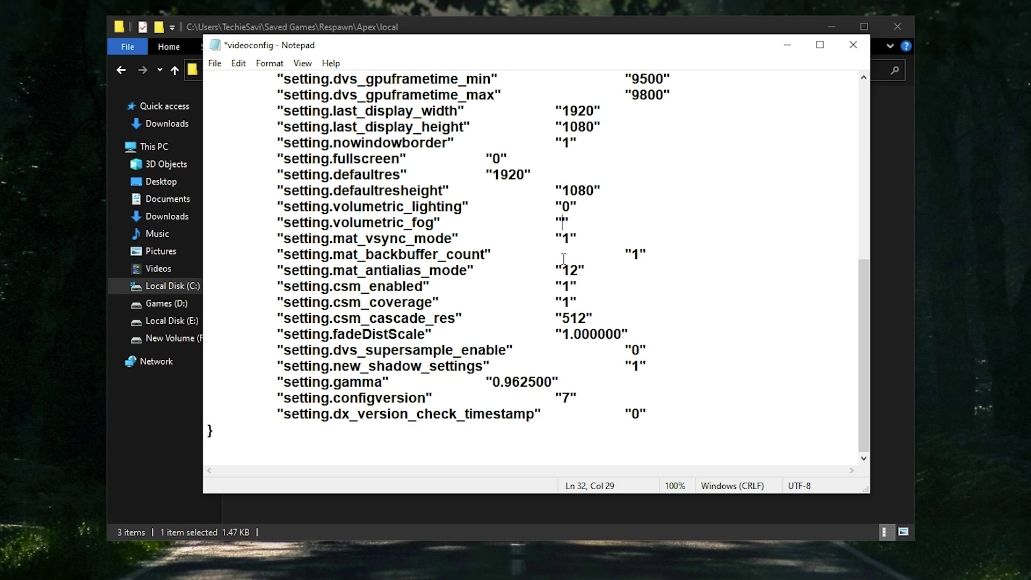
- Set setting.mat_vsync_mode and setting.csm_enabled to "0" in the videoconfig file
drag(269, 237, 579, 239)
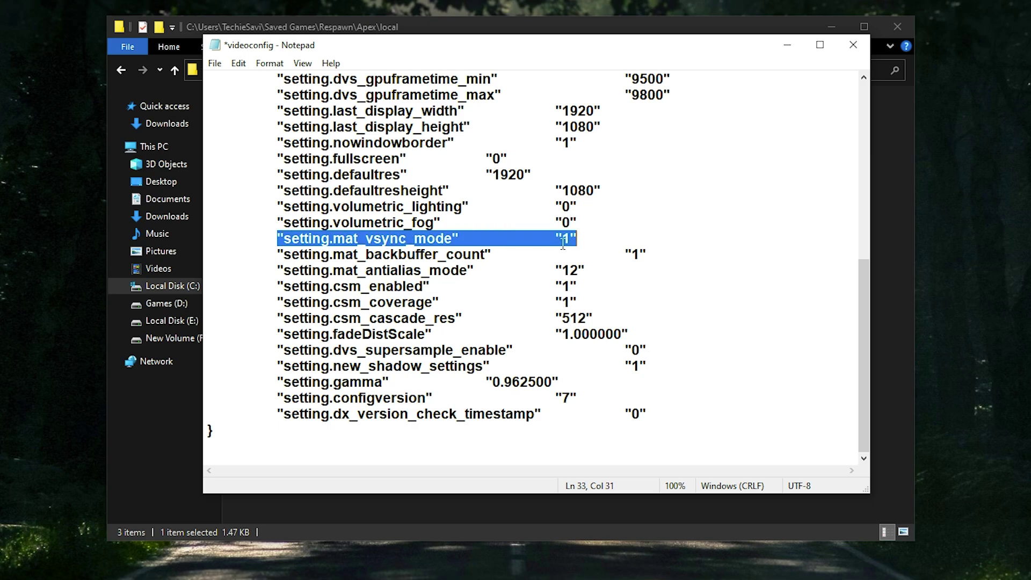
click(570, 240)
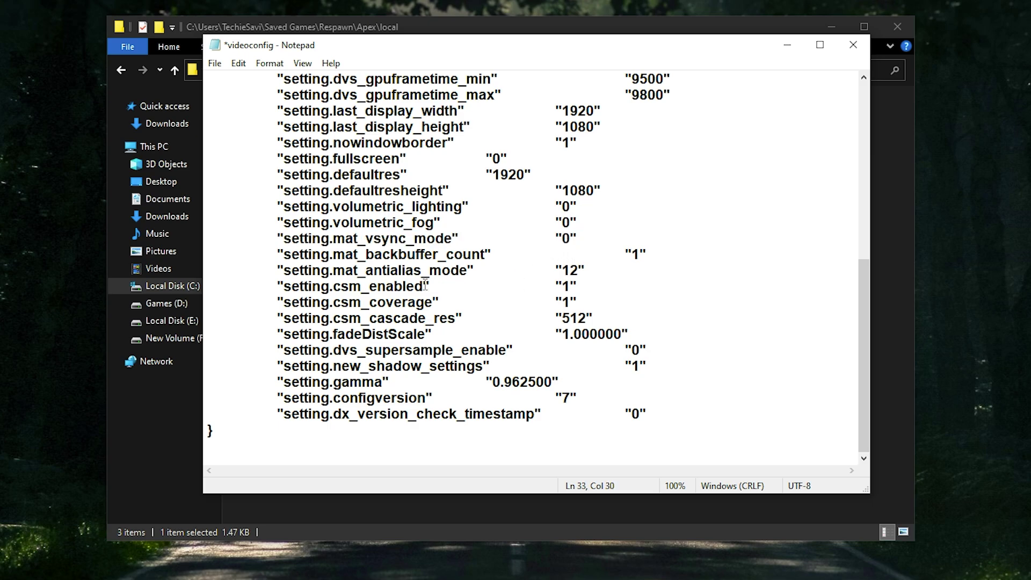
drag(266, 290, 578, 288)
click(570, 289)
text(0)
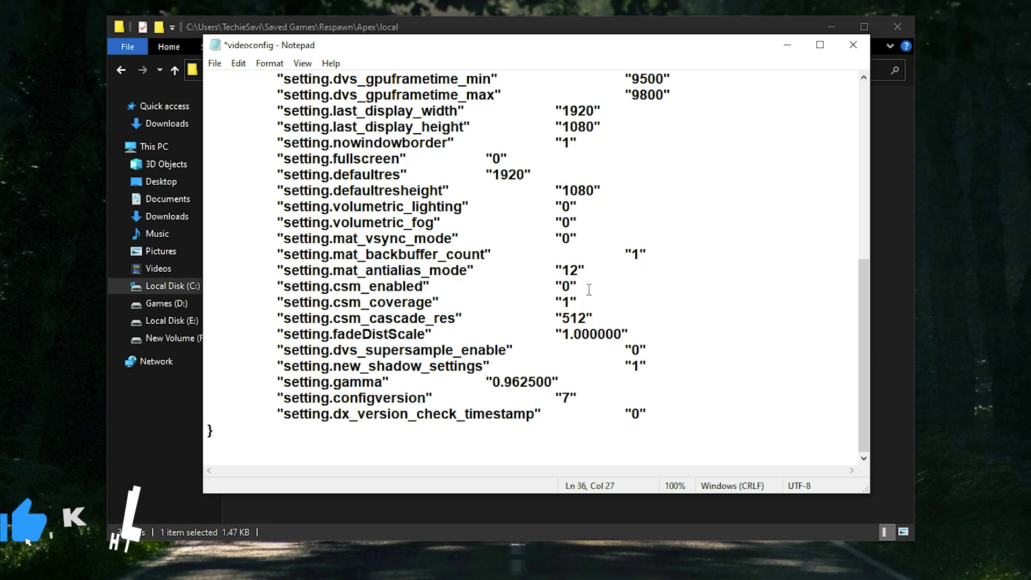
- Save the videoconfig file, then close it and the local folder window
click(214, 63)
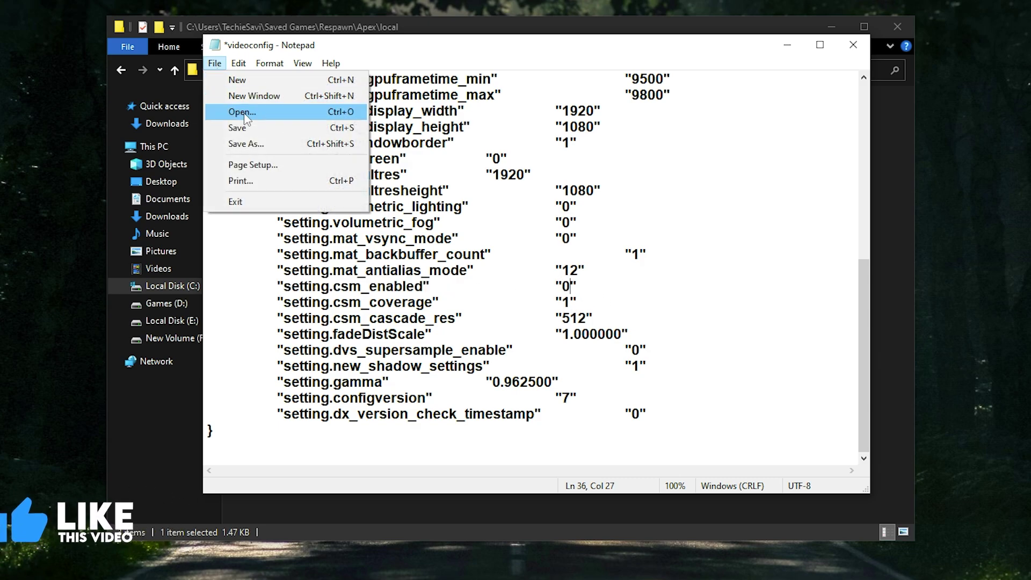
click(278, 134)
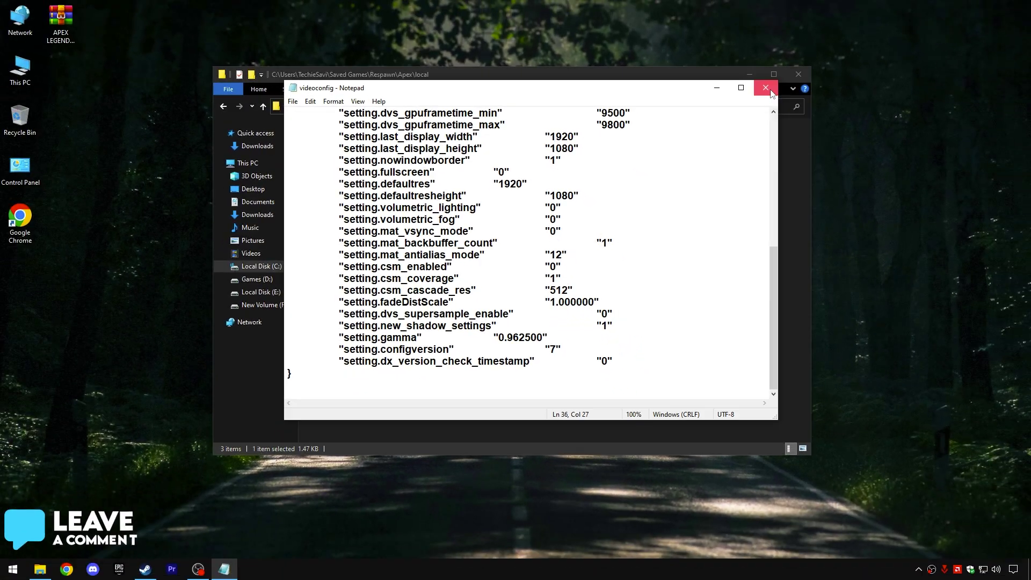
click(769, 90)
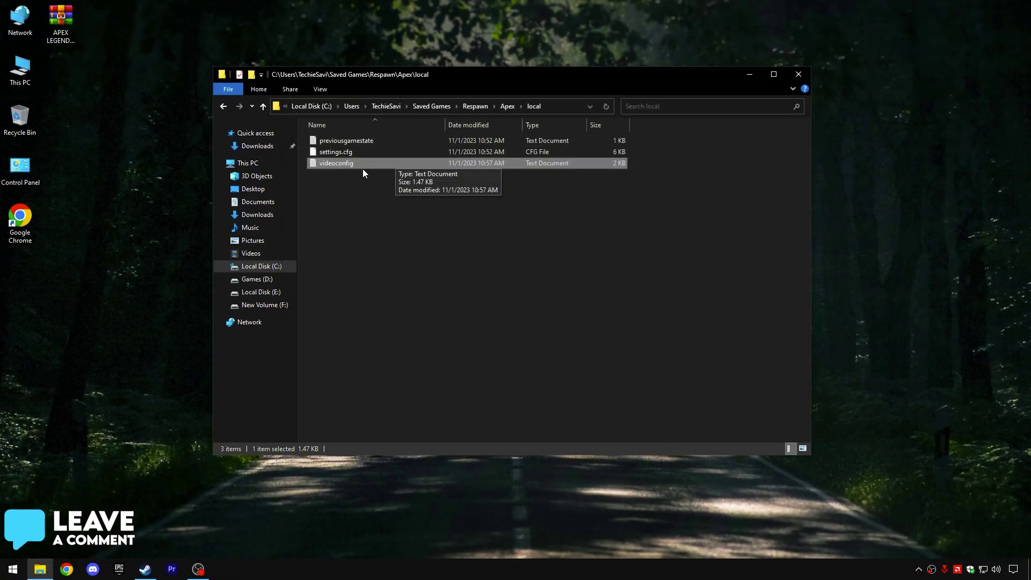
click(799, 74)
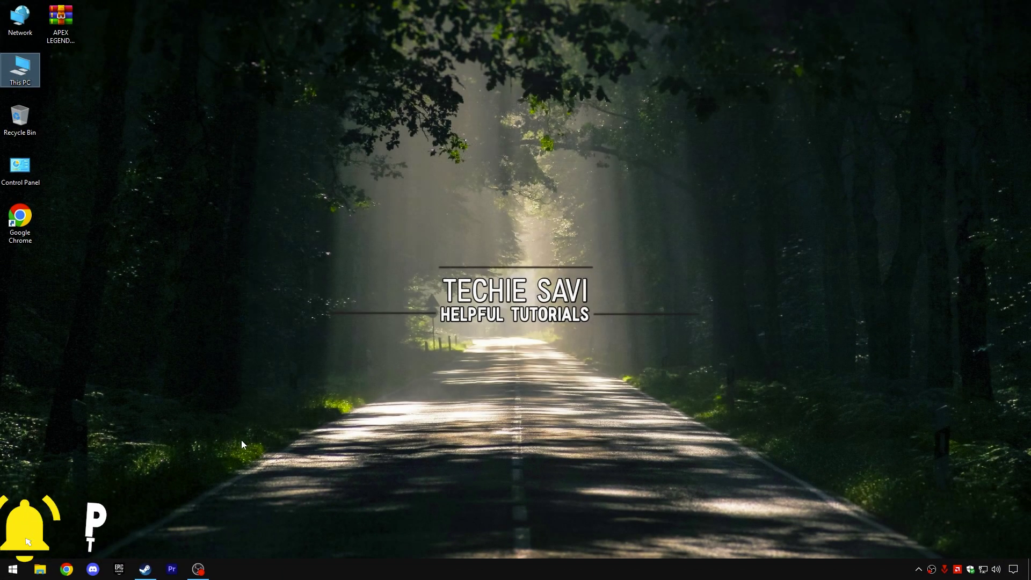
- Switch to Steam and browse the local files of Apex Legends to open its installation folder
click(145, 570)
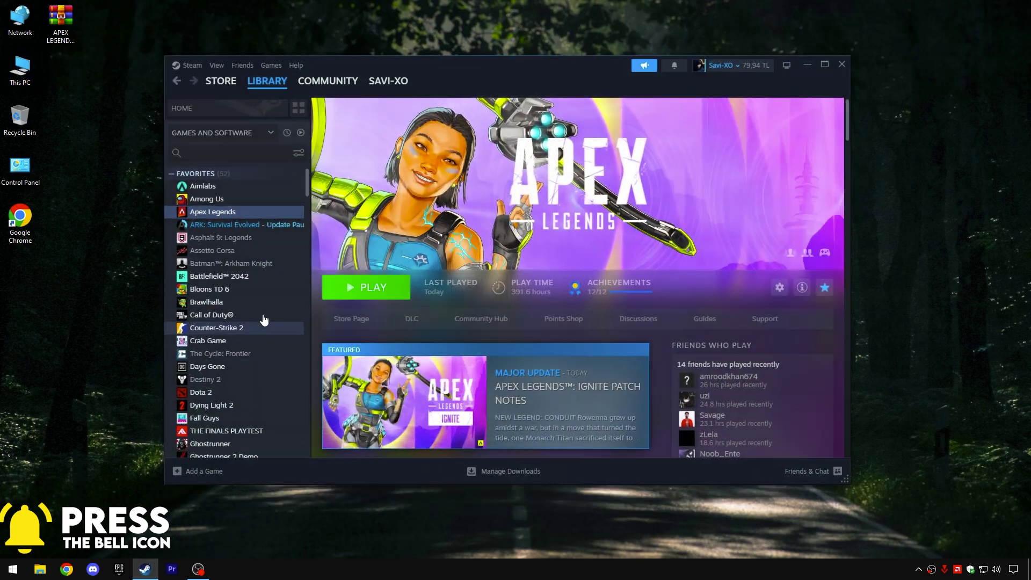
right_click(232, 215)
mouse_move(253, 278)
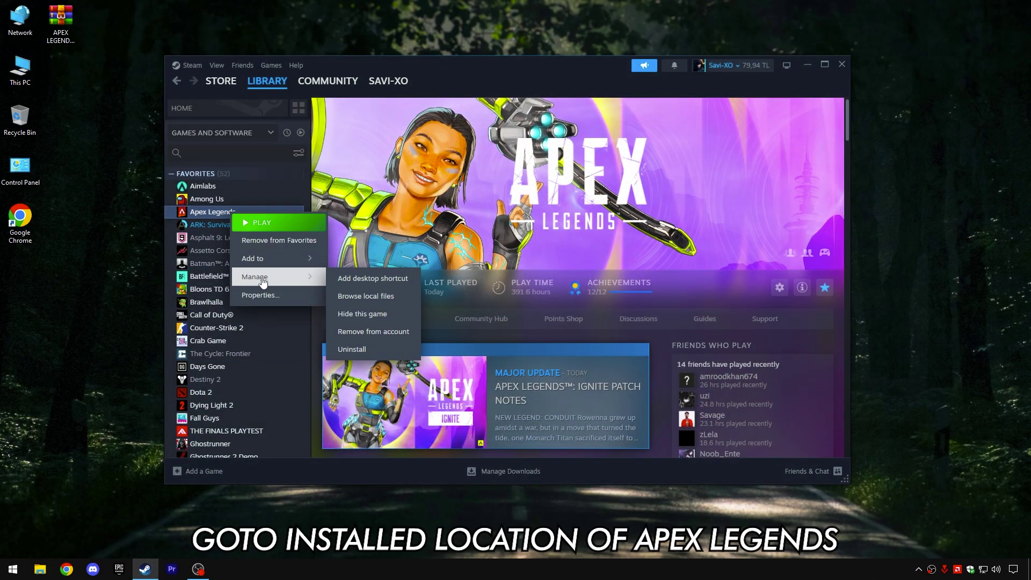
click(357, 302)
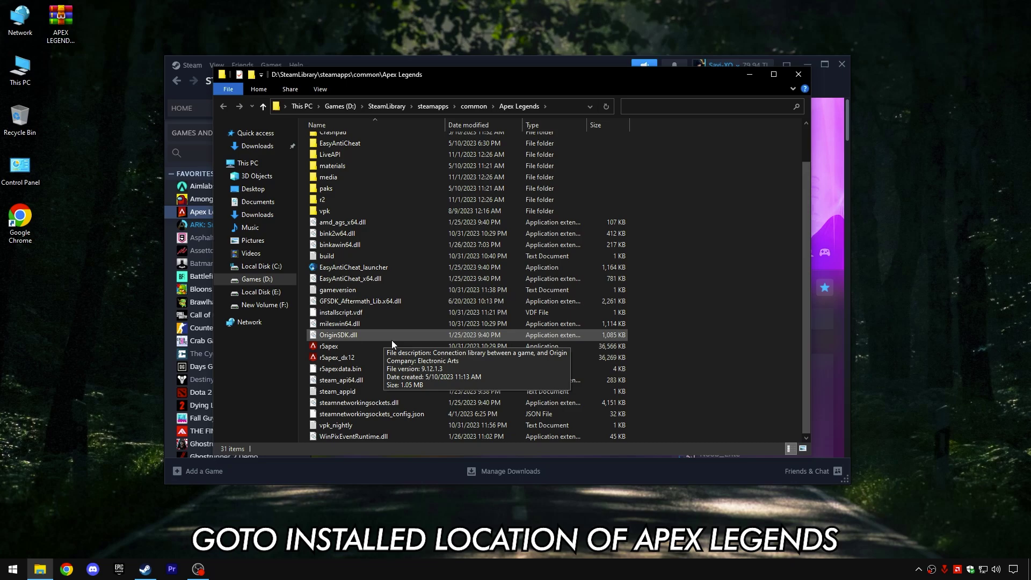
- Disable fullscreen optimizations in the compatibility properties of the r5apex application
right_click(337, 349)
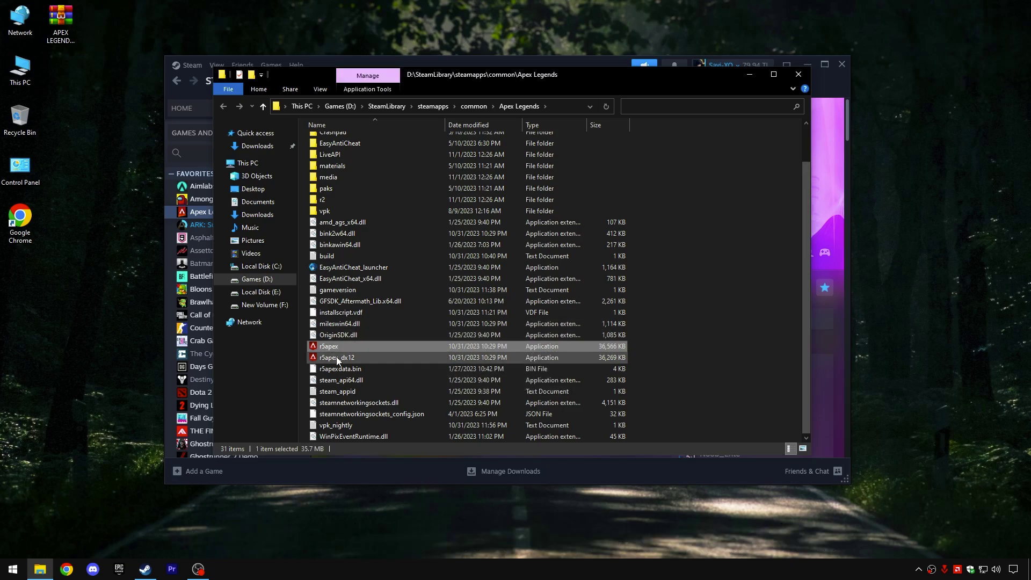
click(371, 338)
drag(387, 269, 378, 91)
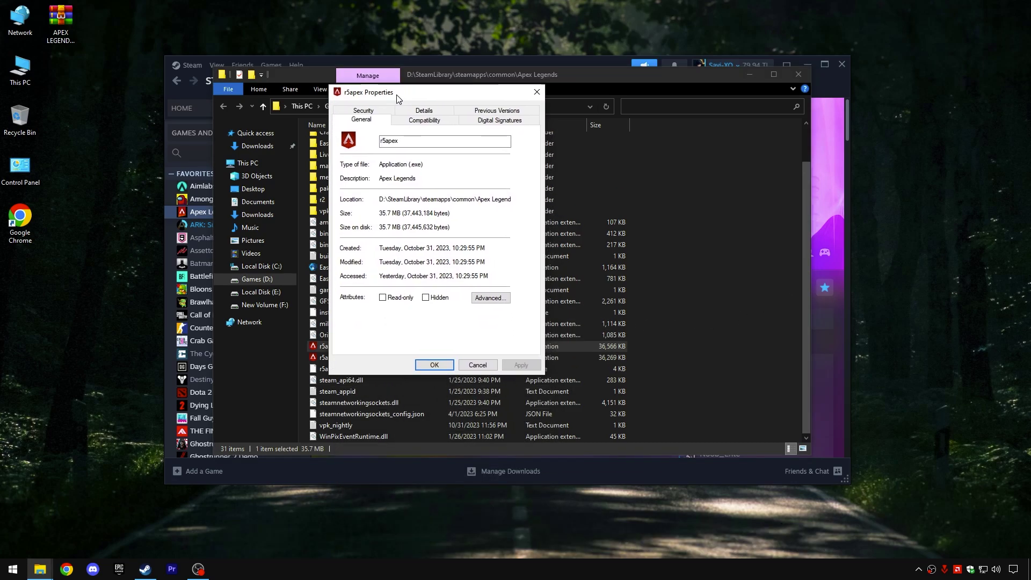
click(426, 120)
click(323, 315)
- Override r5apex's high DPI scaling behavior with scaling performed by Application, and apply the compatibility changes
click(337, 372)
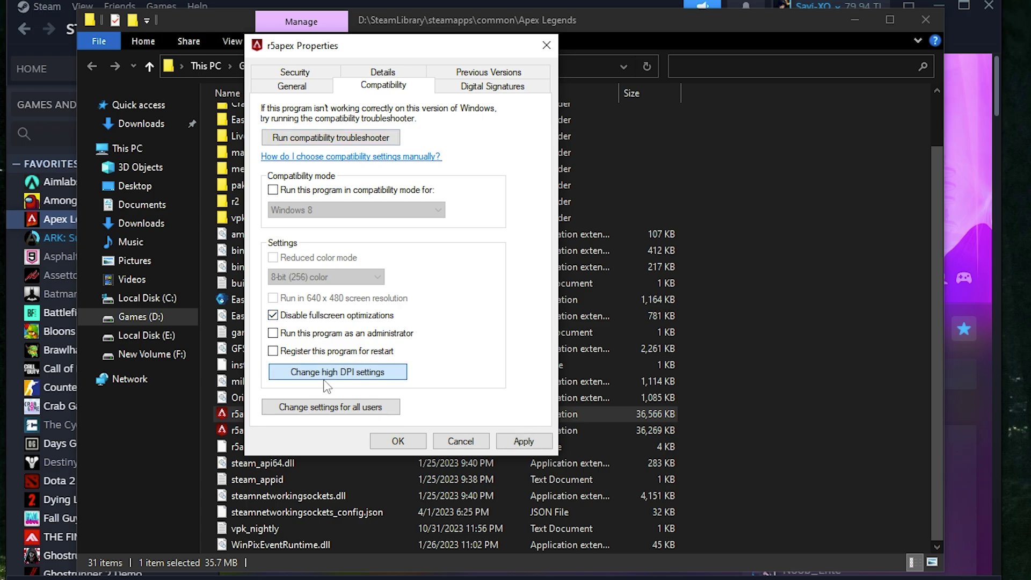
drag(486, 121, 632, 108)
click(545, 325)
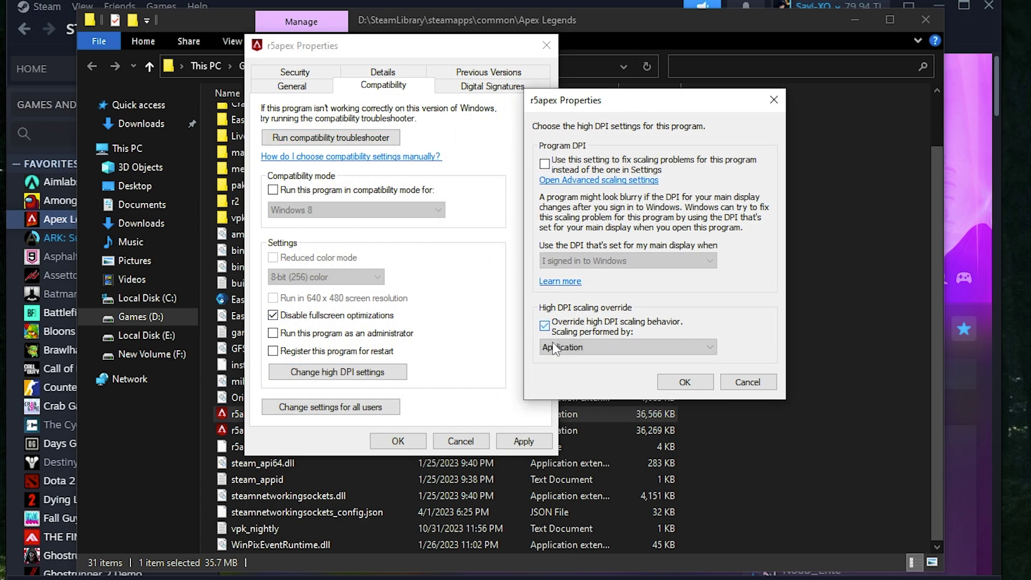
click(684, 382)
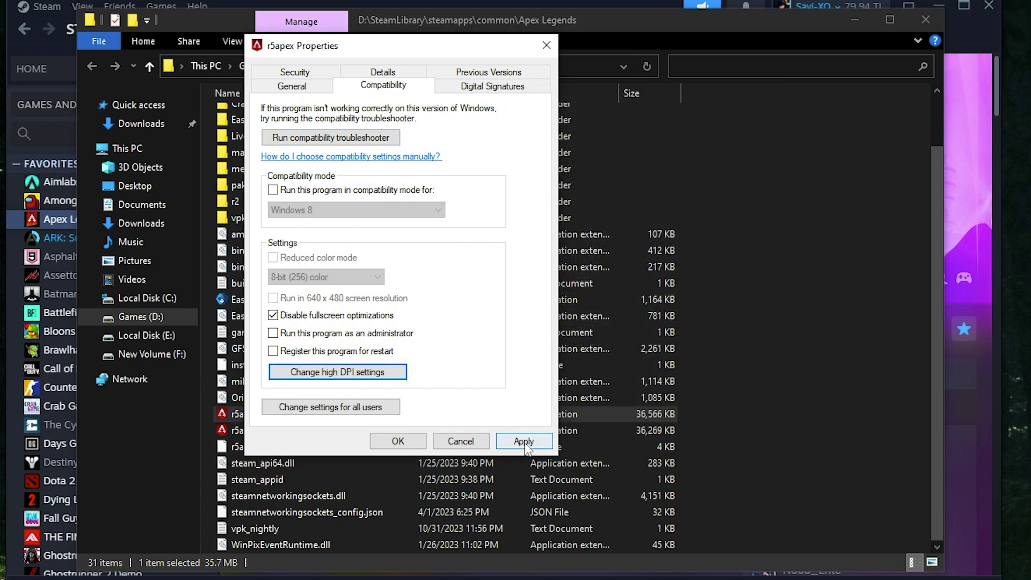
click(524, 441)
click(398, 441)
- Disable fullscreen optimizations in the compatibility properties of the r5apex_dx12 application
click(343, 360)
right_click(342, 361)
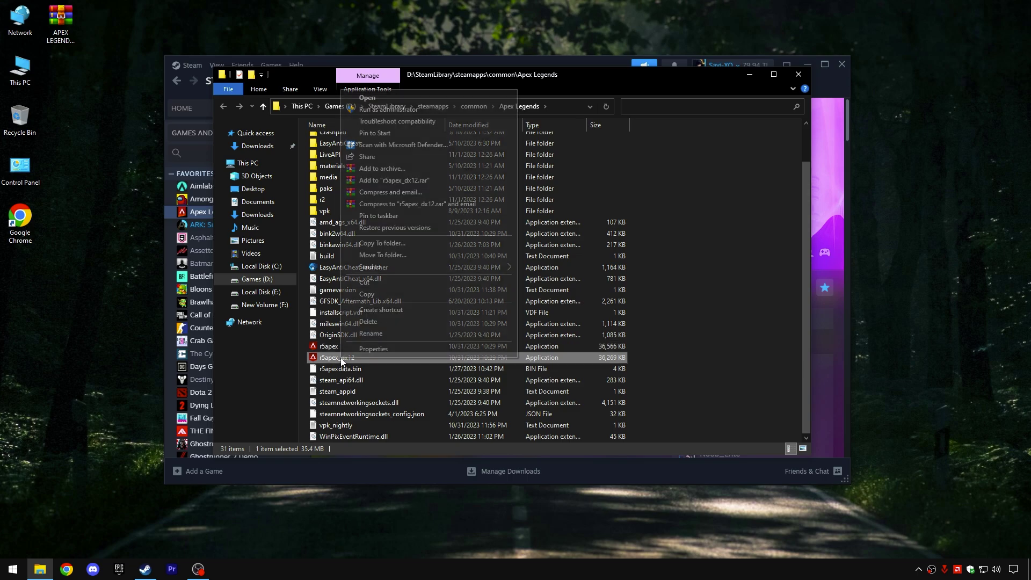
click(371, 350)
drag(399, 277, 383, 116)
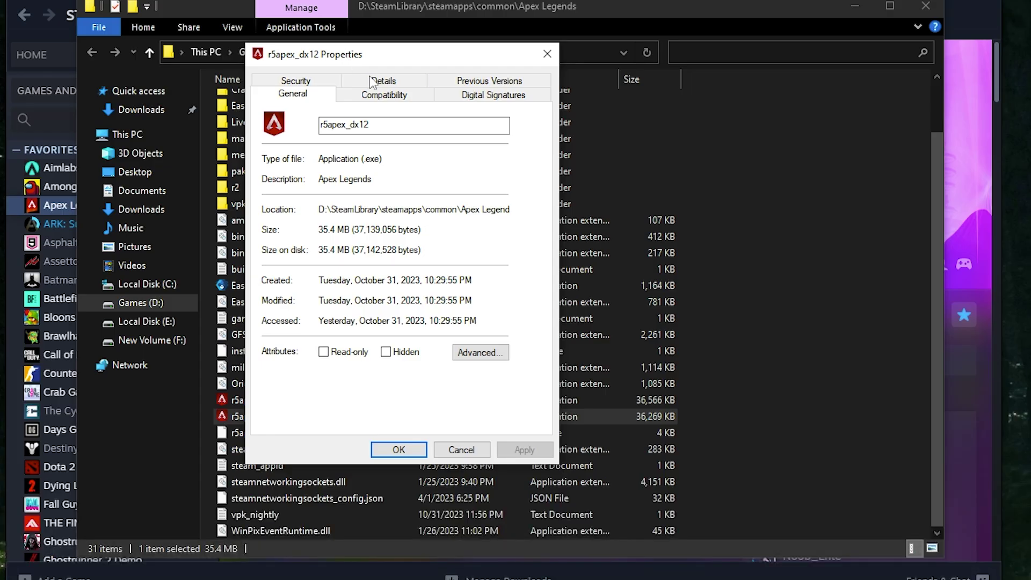
click(426, 137)
- Override r5apex_dx12's high DPI scaling behavior with scaling performed by Application, and apply the compatibility changes
click(339, 380)
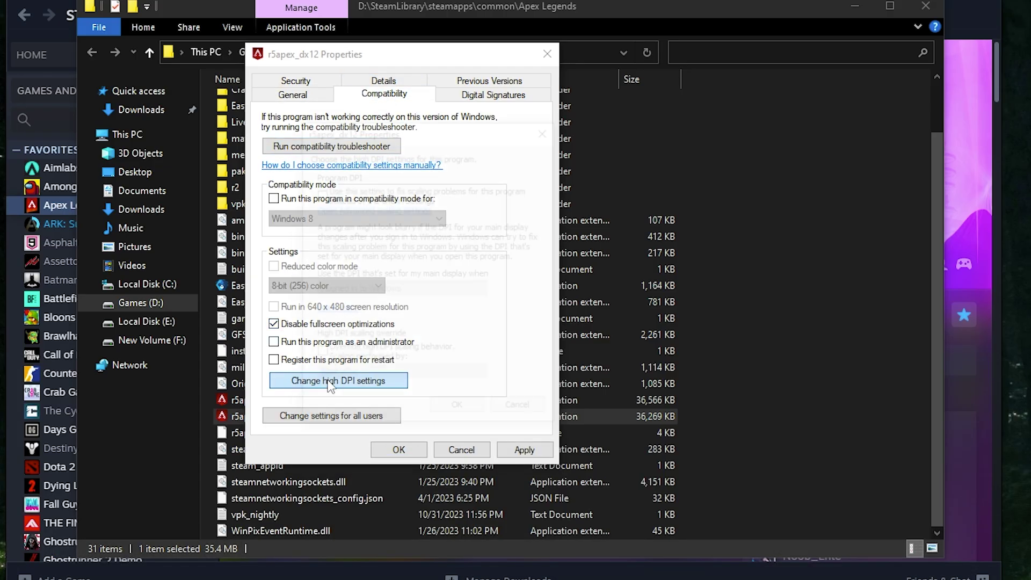
drag(386, 129, 639, 113)
click(596, 345)
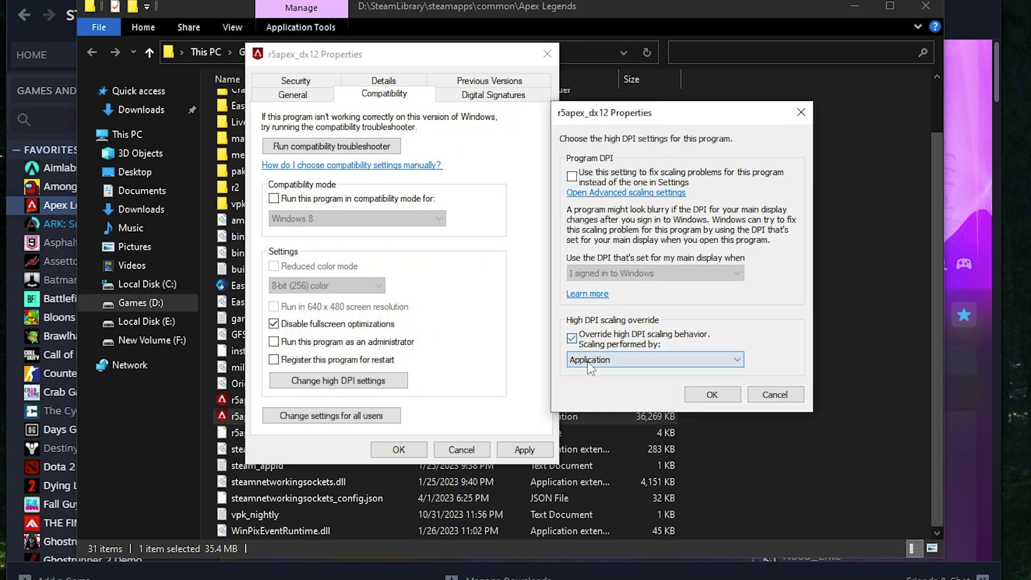
click(599, 360)
click(600, 369)
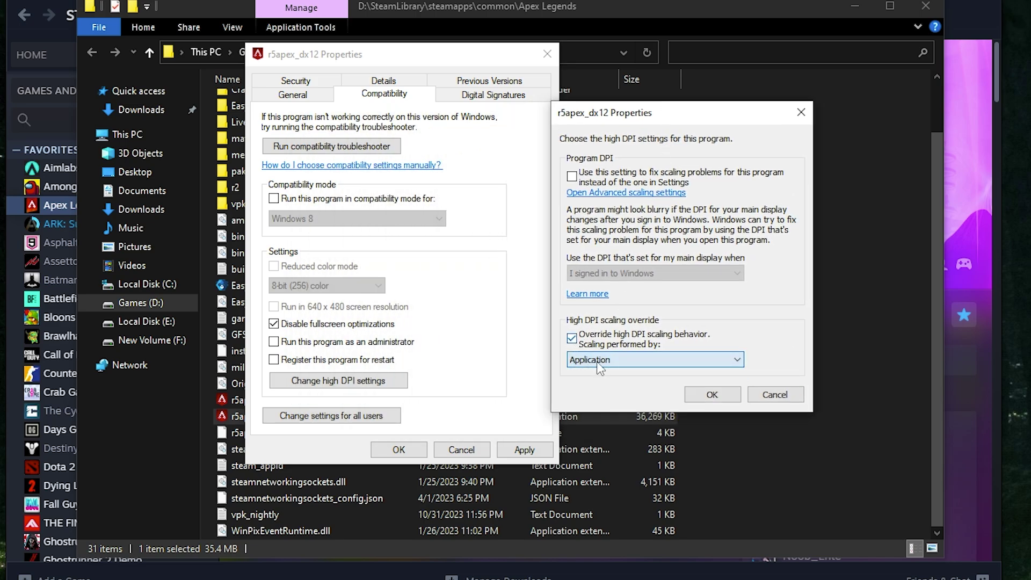
click(712, 394)
click(522, 450)
click(398, 449)
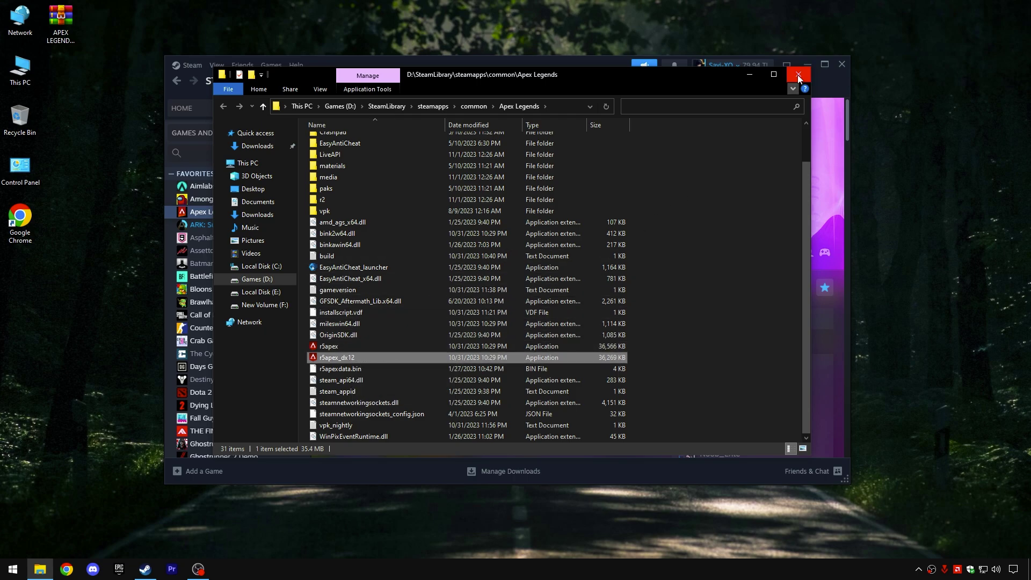
- Close the game folder, minimize Steam, and open Windows Settings
click(798, 77)
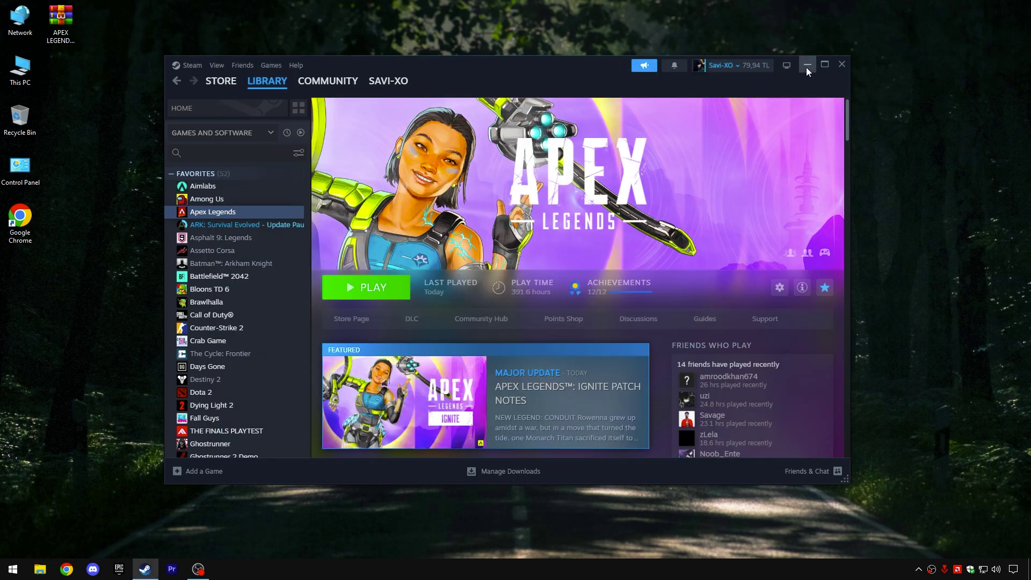
click(807, 65)
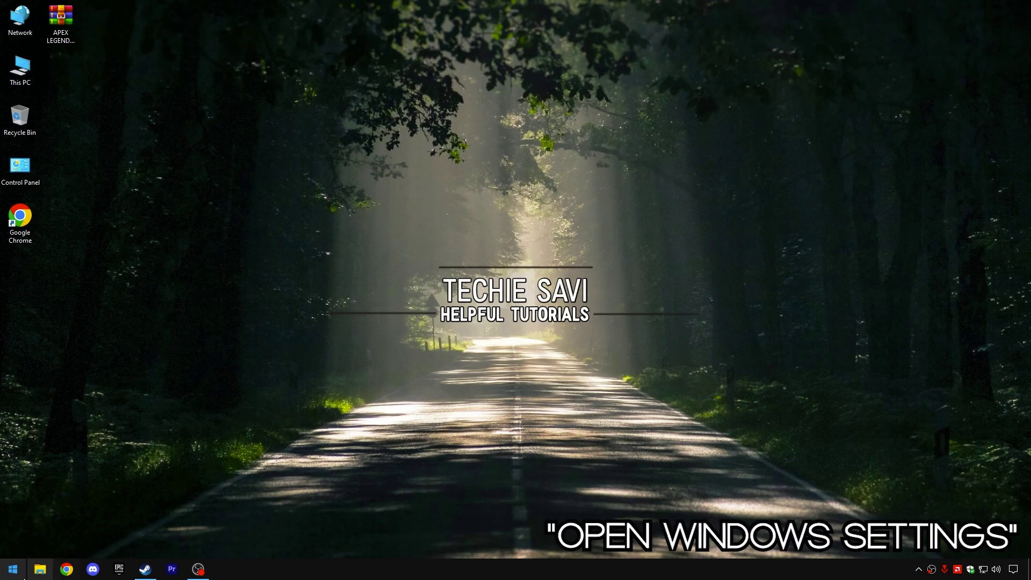
right_click(25, 574)
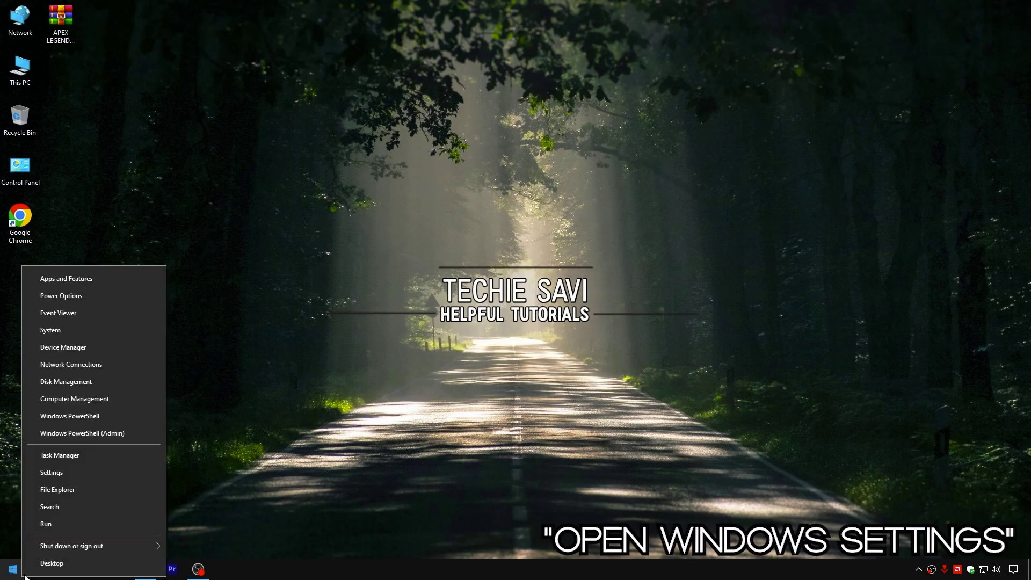
click(77, 474)
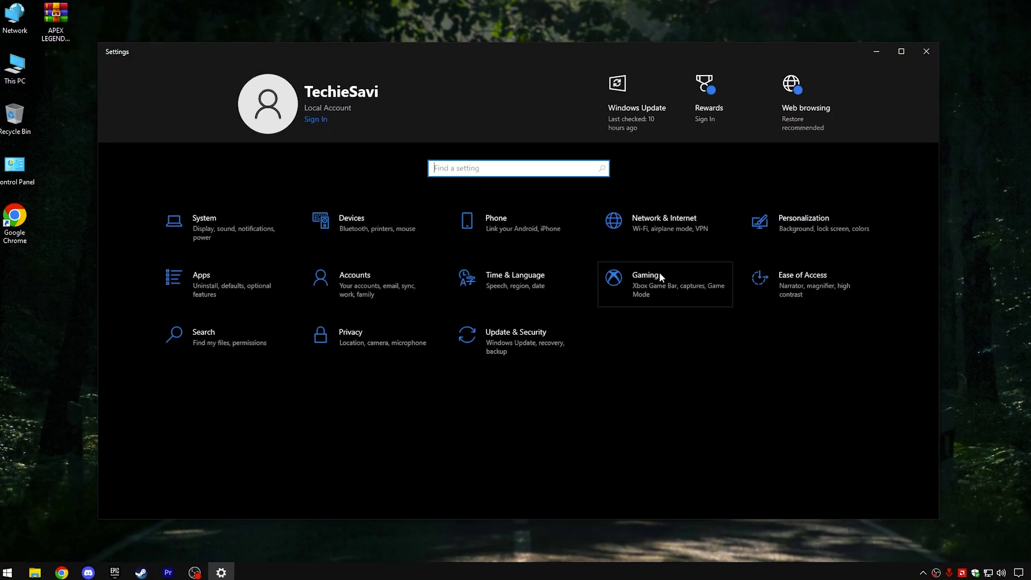
- Turn on Game Mode in the Windows gaming settings
click(677, 289)
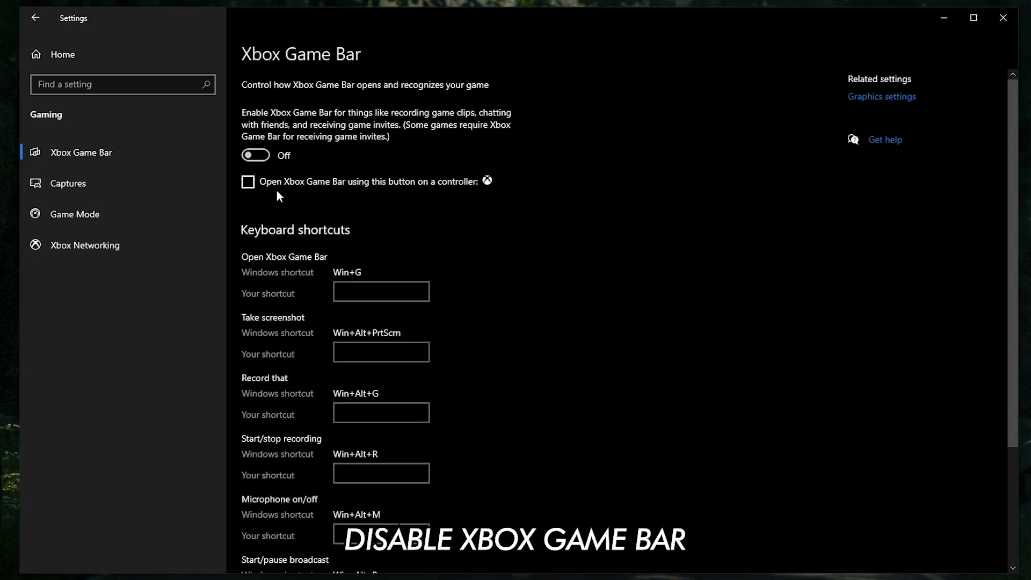
click(122, 216)
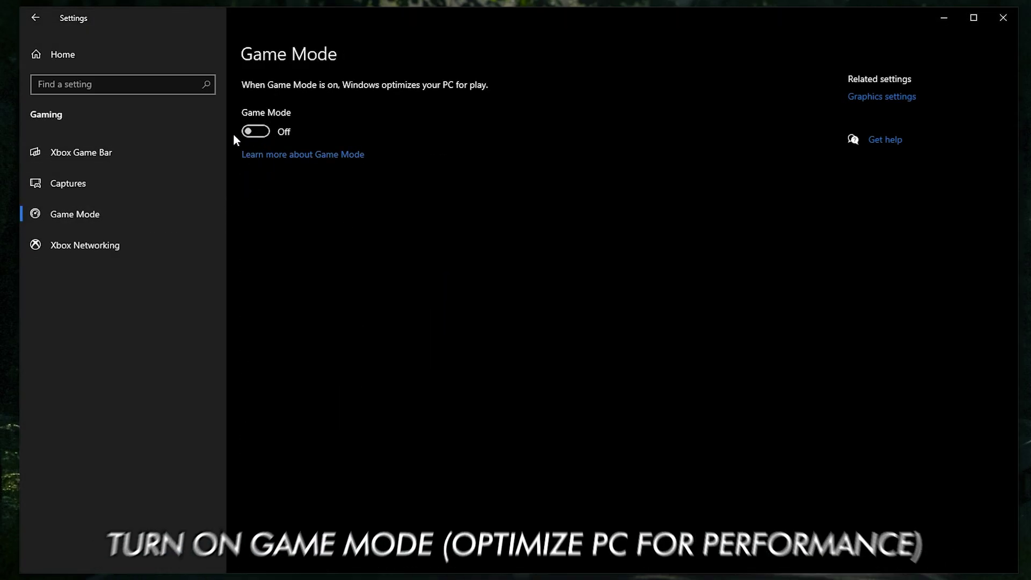
click(265, 131)
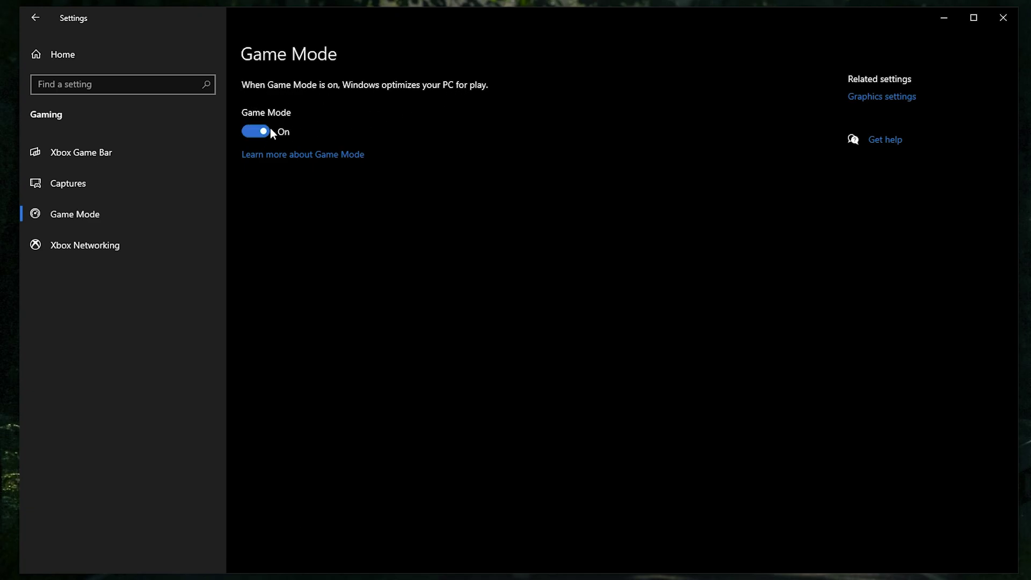
- Turn off all general privacy options: advertising ID, language list access, app launch tracking, and suggested content in Settings
click(135, 63)
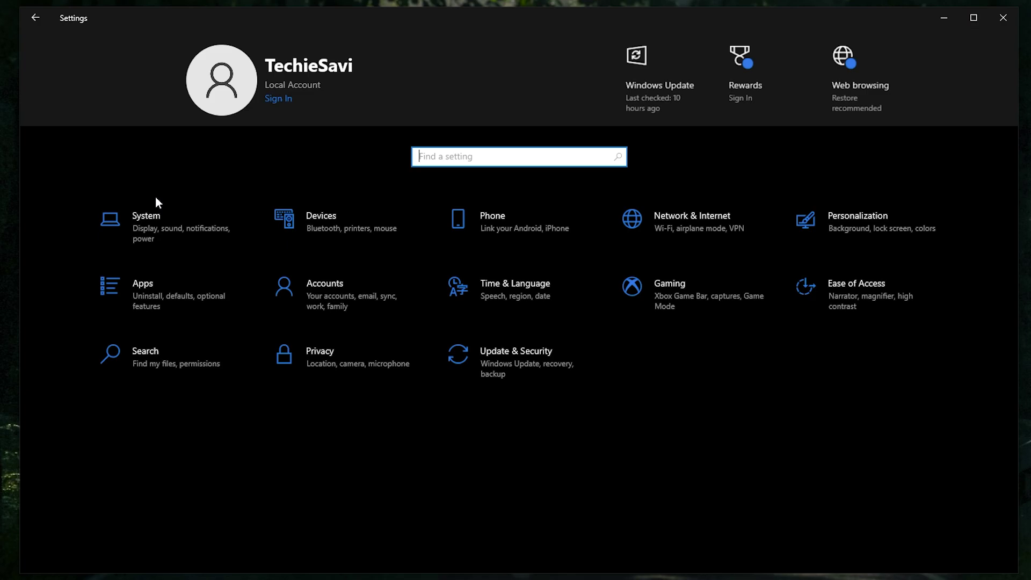
click(300, 356)
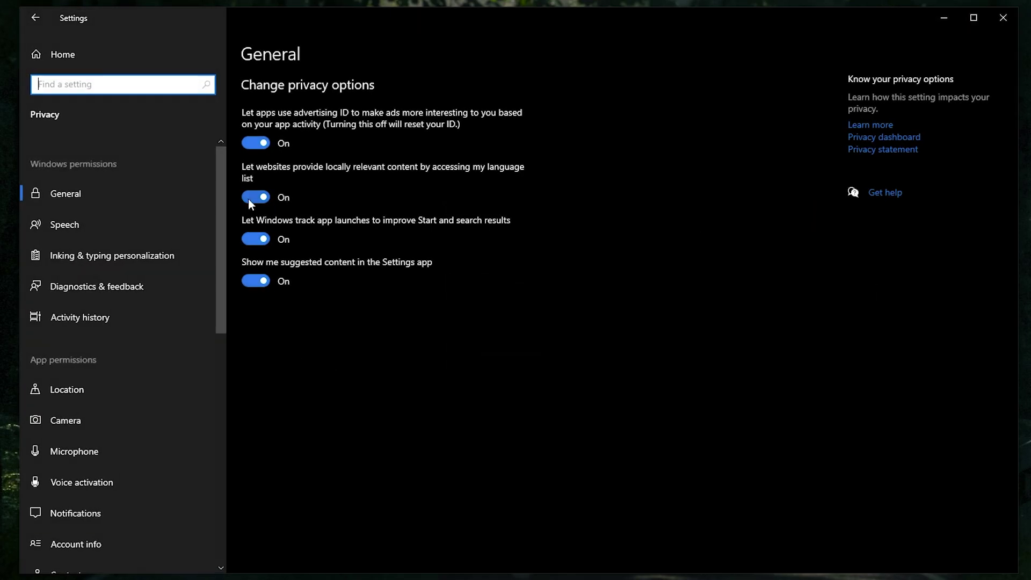
click(266, 143)
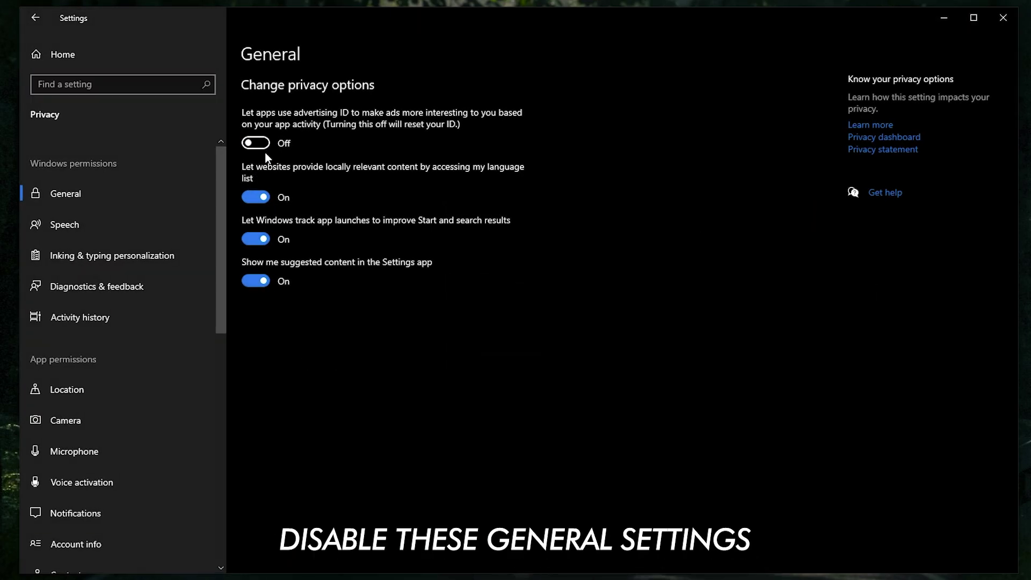
click(257, 197)
click(257, 239)
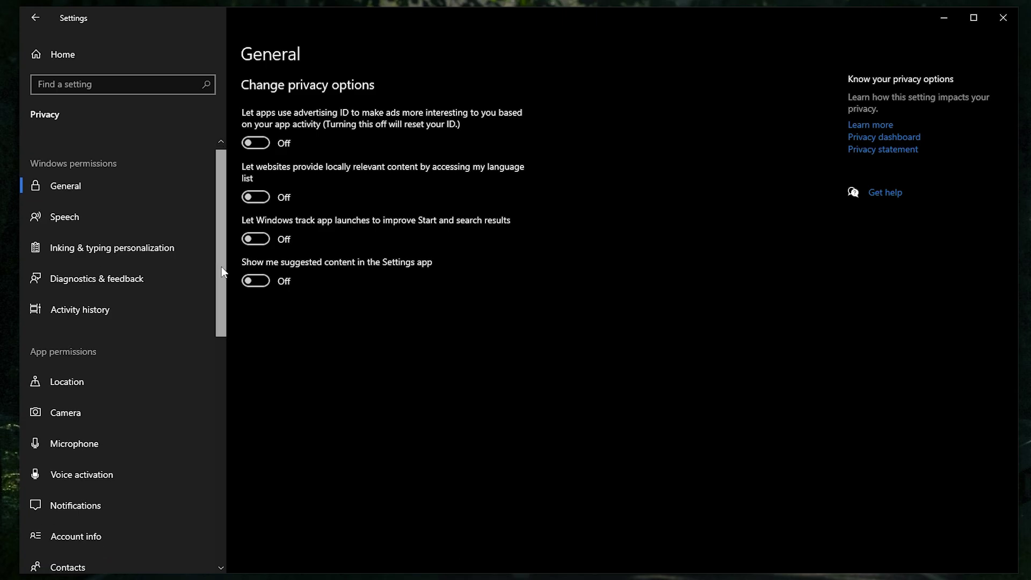
- Stop all apps from running in the background through the privacy app permissions
drag(221, 267, 220, 444)
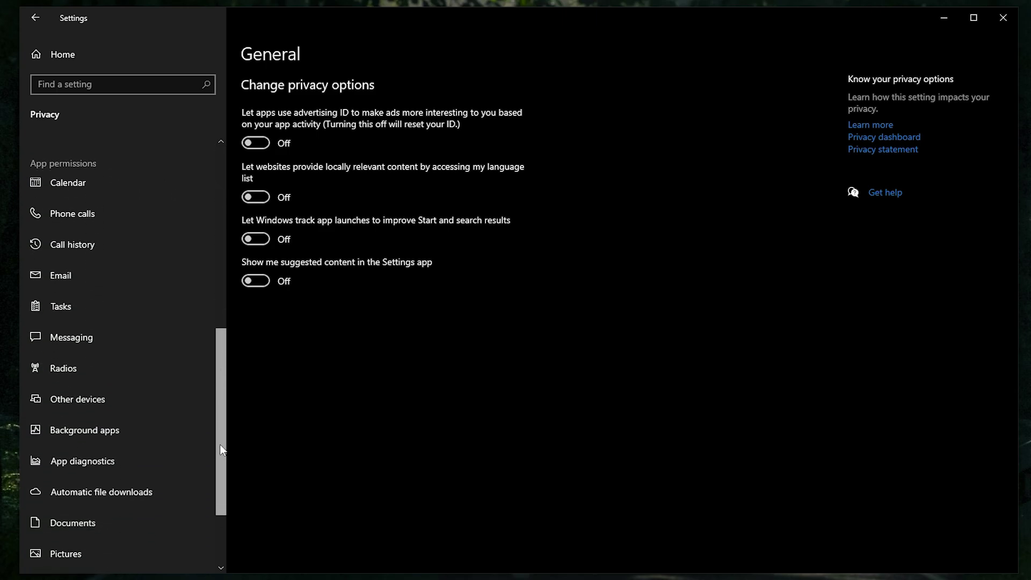
click(127, 431)
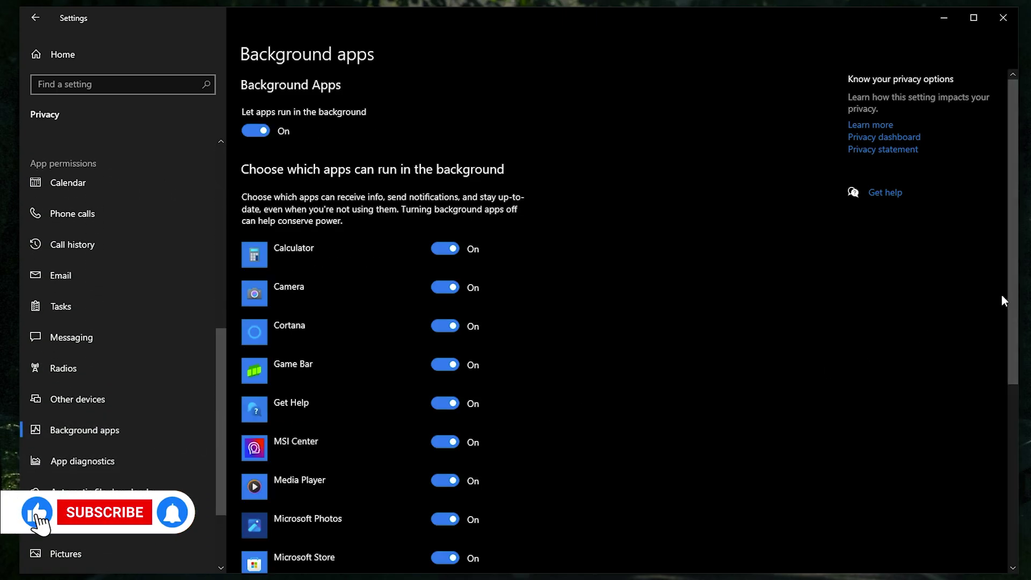
mouse_move(1014, 299)
mouse_down()
mouse_move(1016, 480)
mouse_move(1018, 296)
mouse_up()
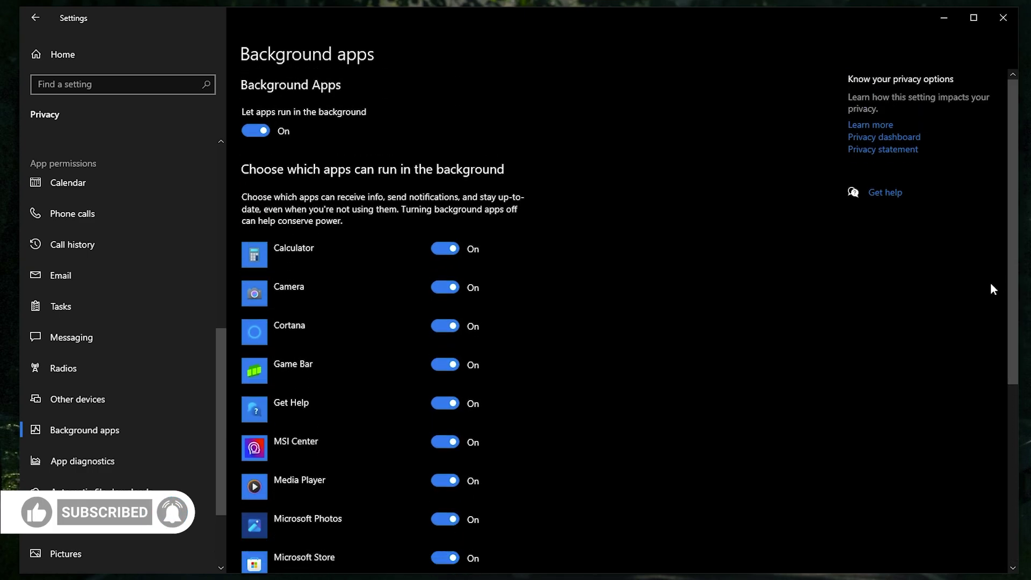
click(269, 131)
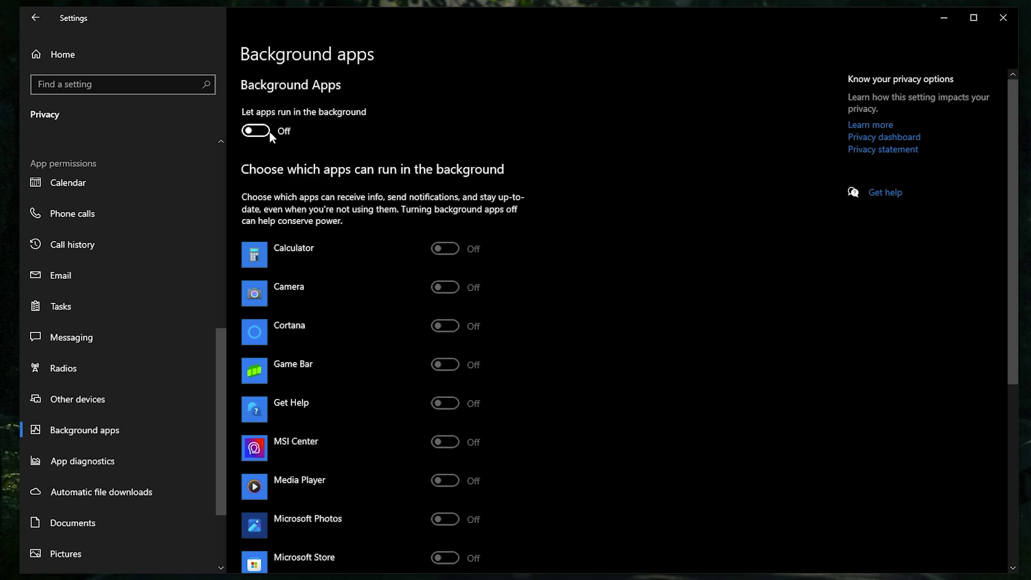
- Open the Graphics settings within the system display settings and find the graphics performance preference section
click(69, 52)
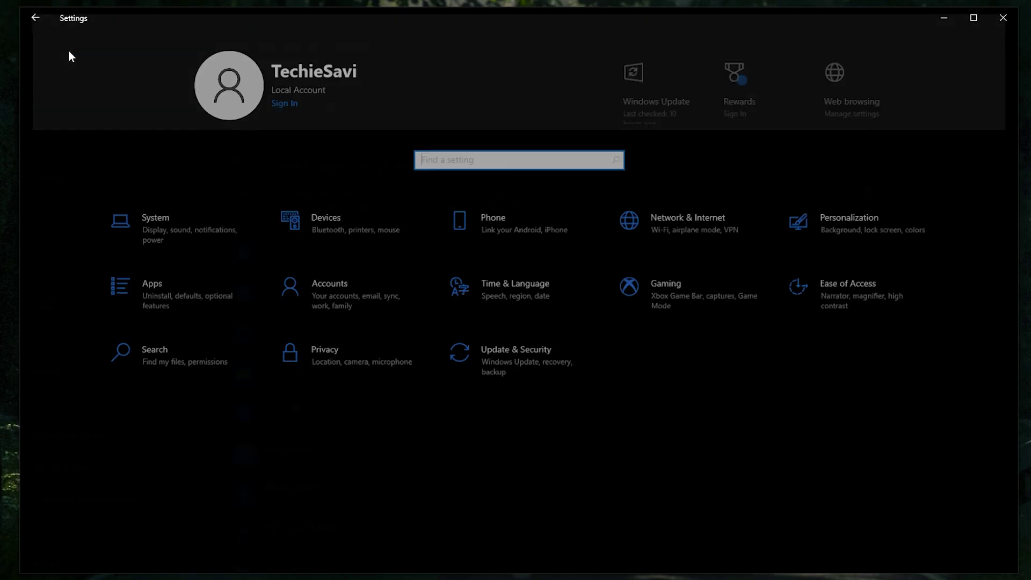
click(176, 227)
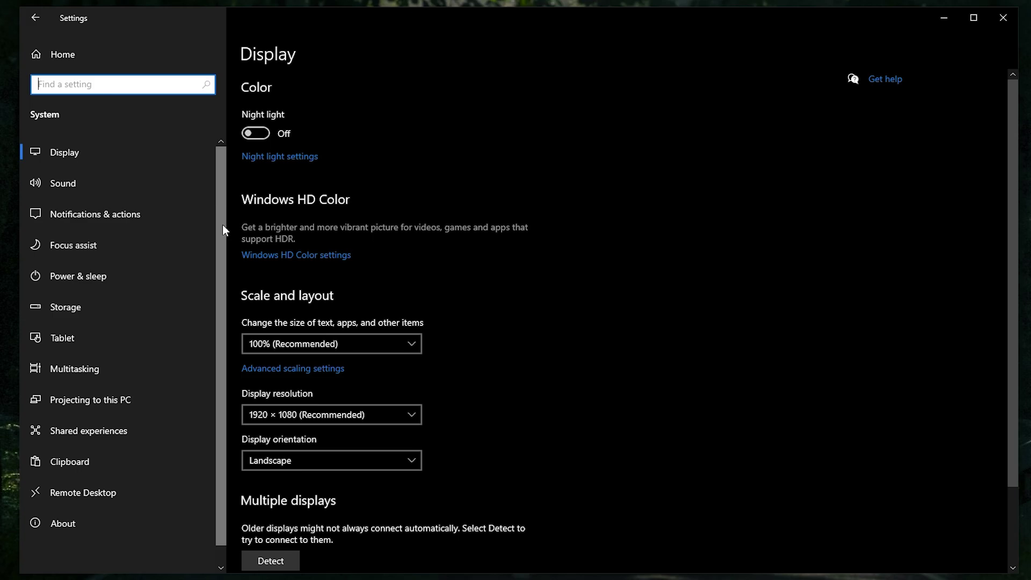
scroll(253, 258, down, 3)
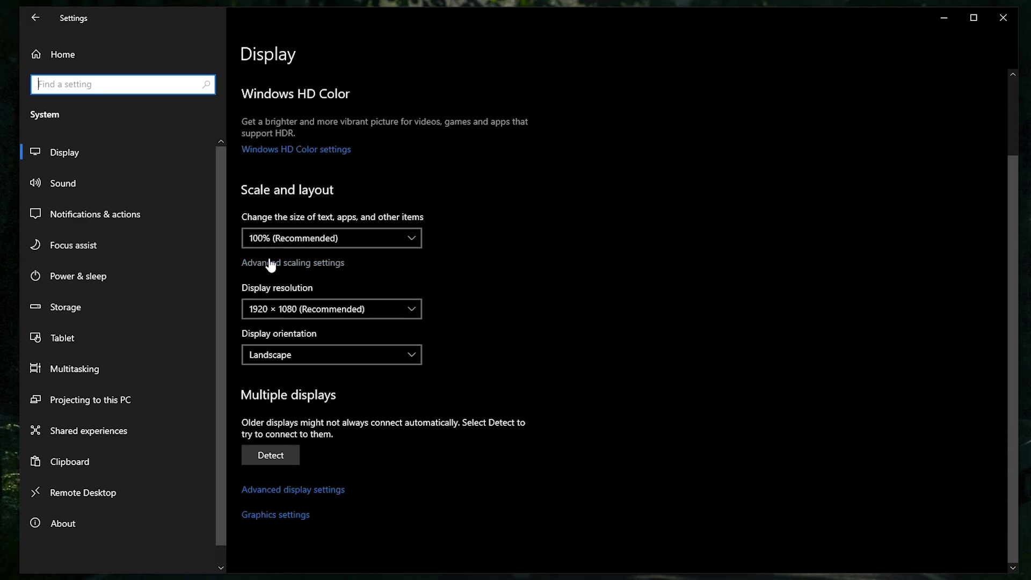
click(284, 516)
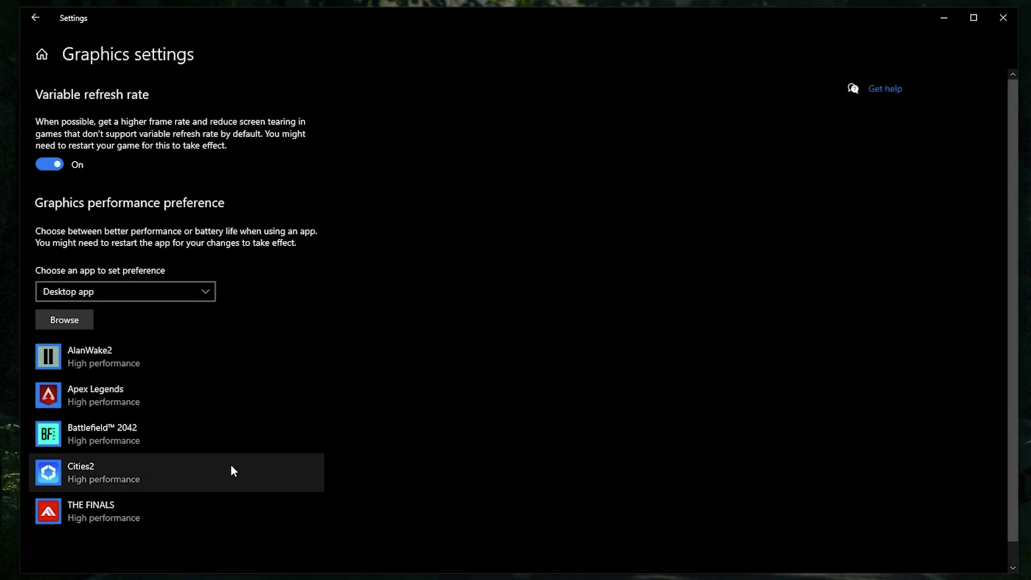
scroll(231, 465, down, 1)
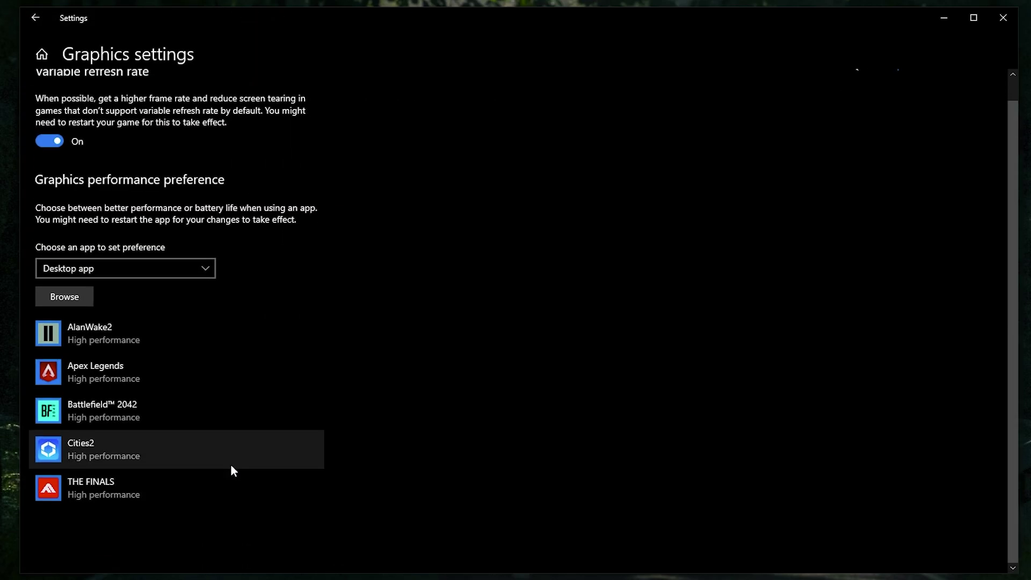
- Add r5apex_dx12 from D:\SteamLibrary\steamapps\common\Apex Legends to the graphics preference list and save its preference as High performance
click(71, 299)
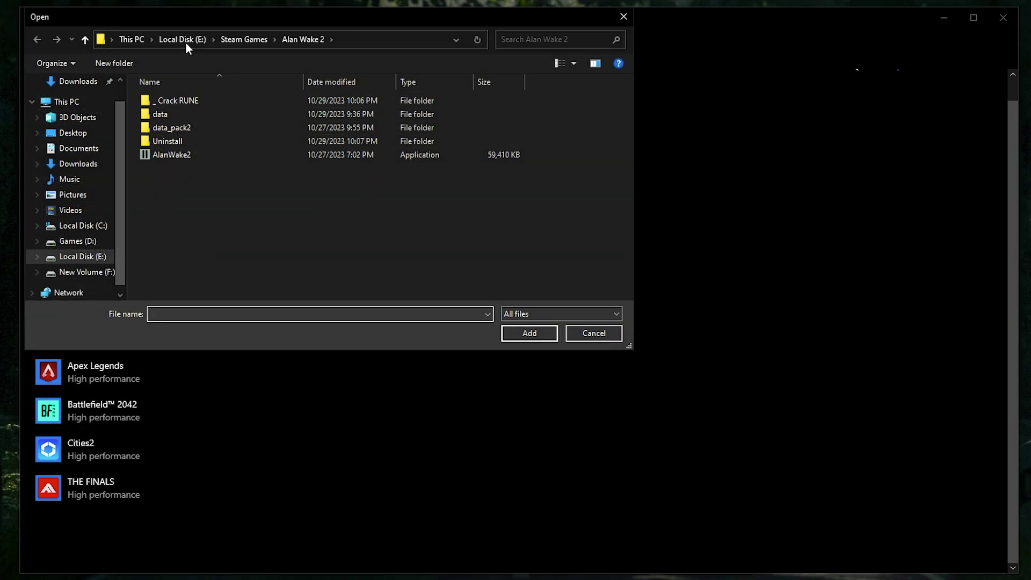
click(139, 38)
double_click(344, 231)
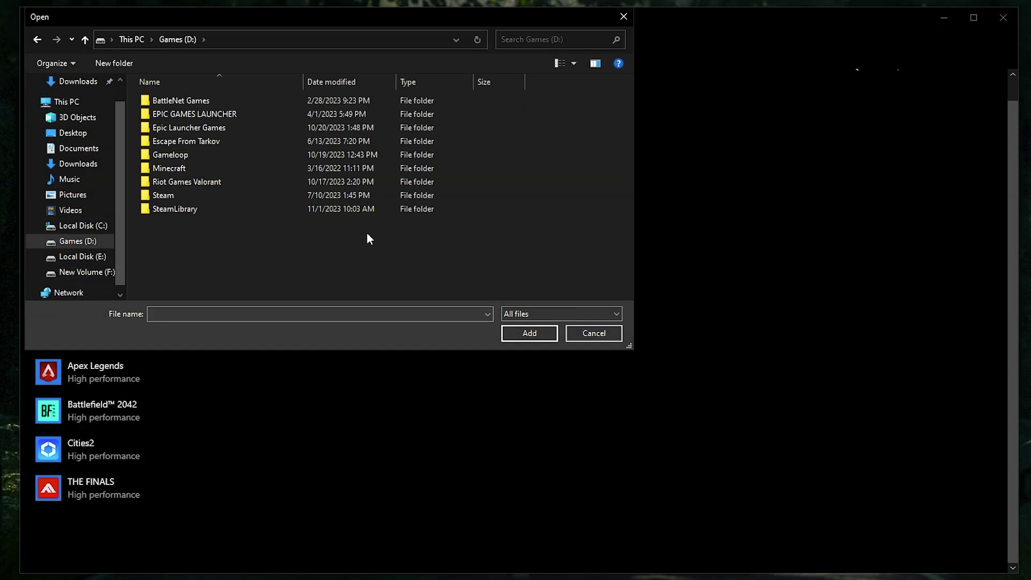
double_click(183, 209)
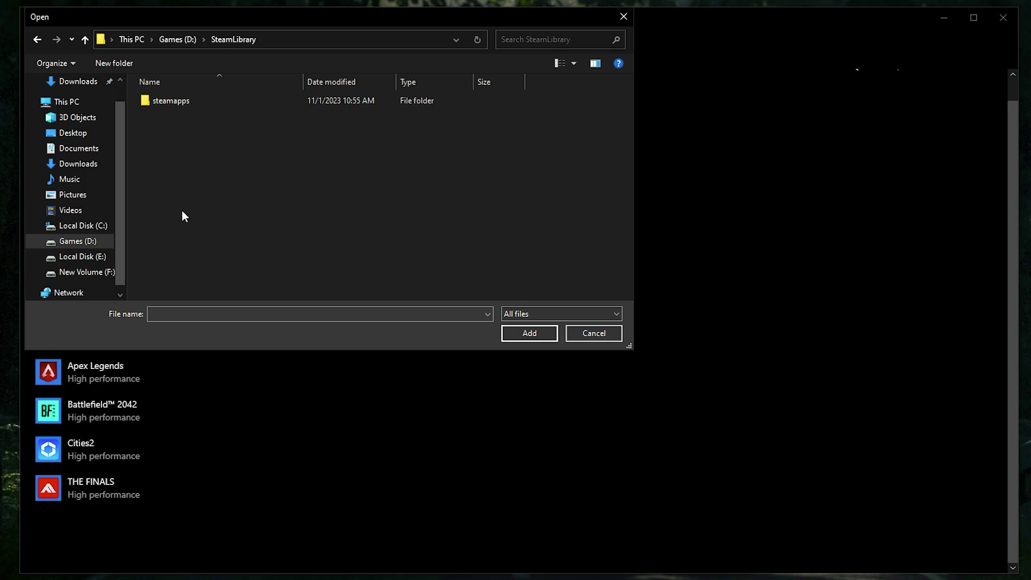
double_click(183, 102)
double_click(182, 102)
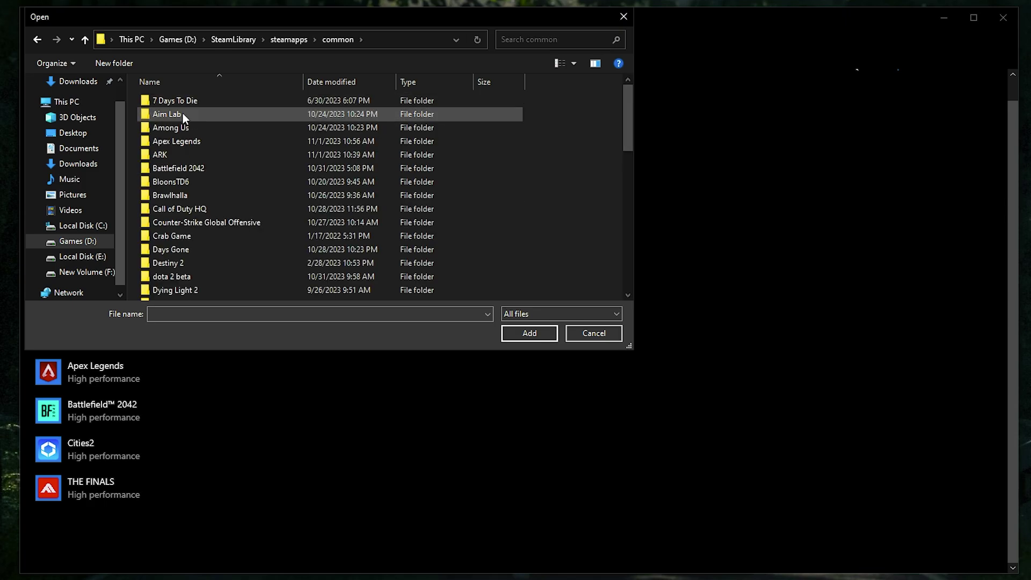
double_click(170, 140)
click(177, 277)
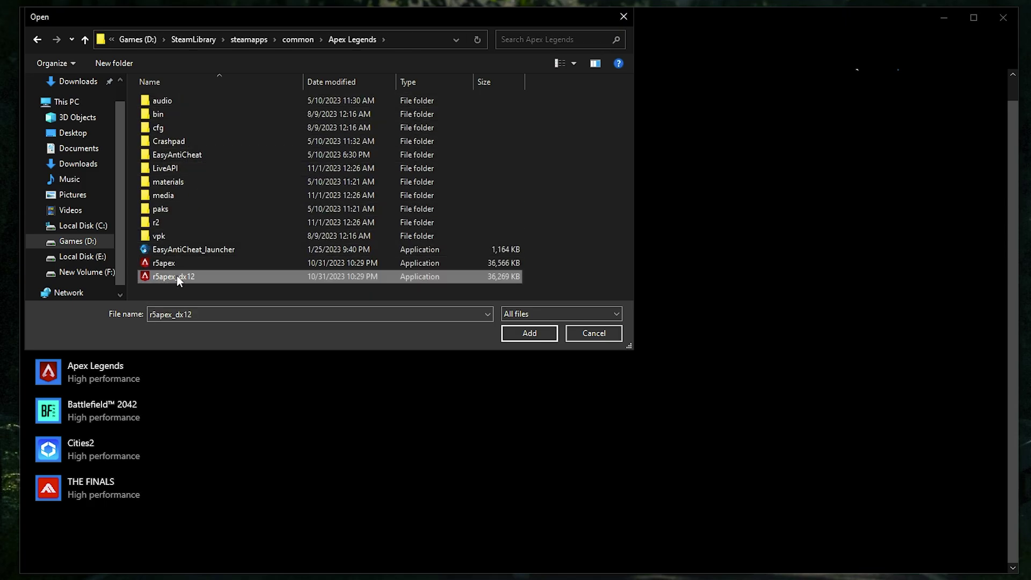
click(525, 333)
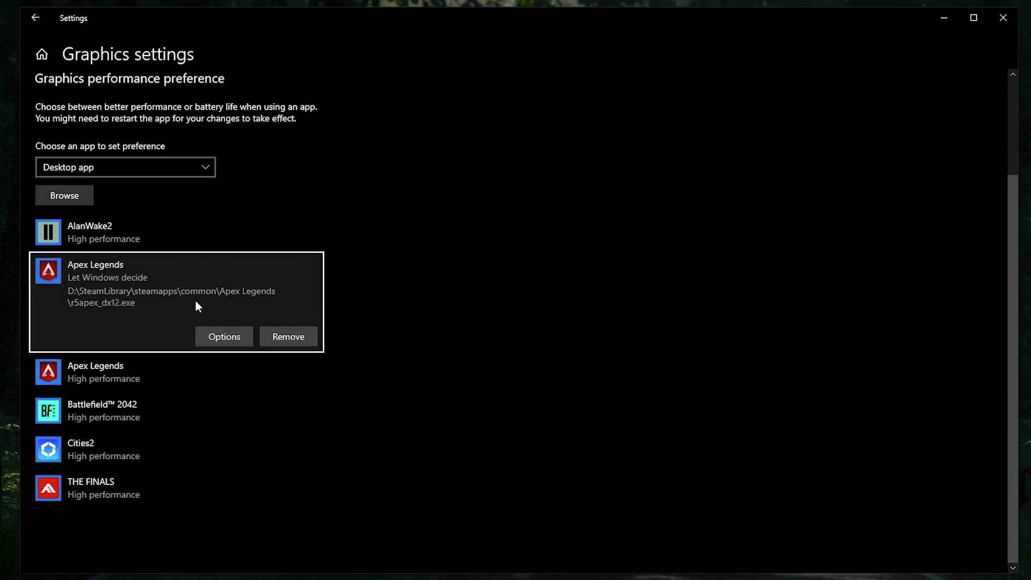
click(234, 461)
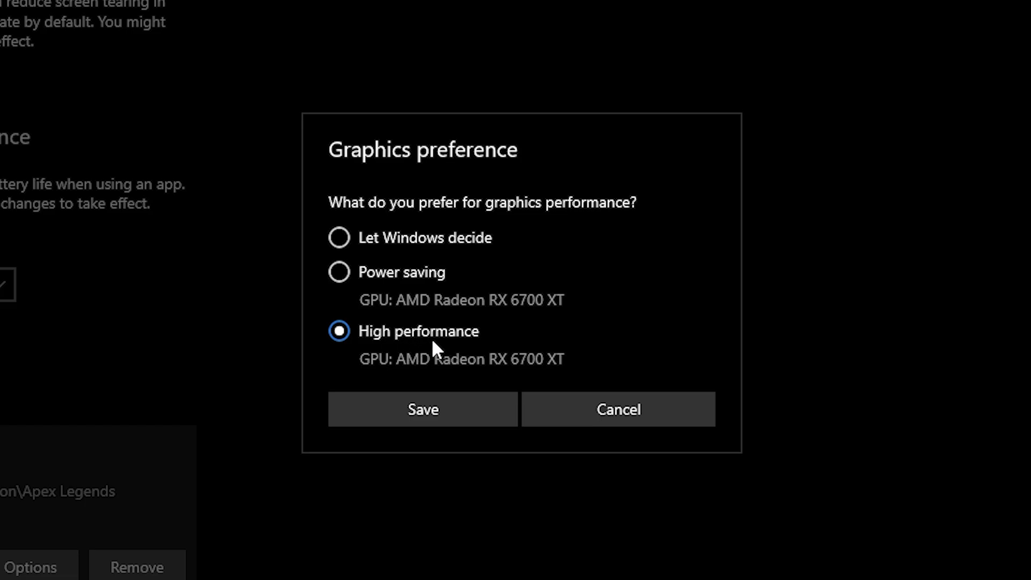
click(440, 409)
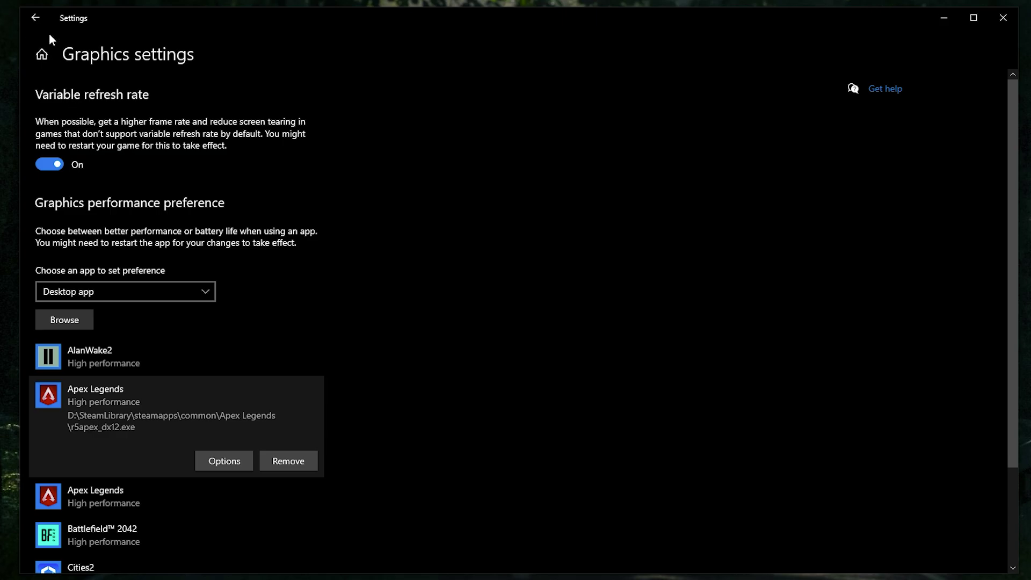
- Open the Performance Options dialog from the advanced system settings on the system's About page
click(36, 19)
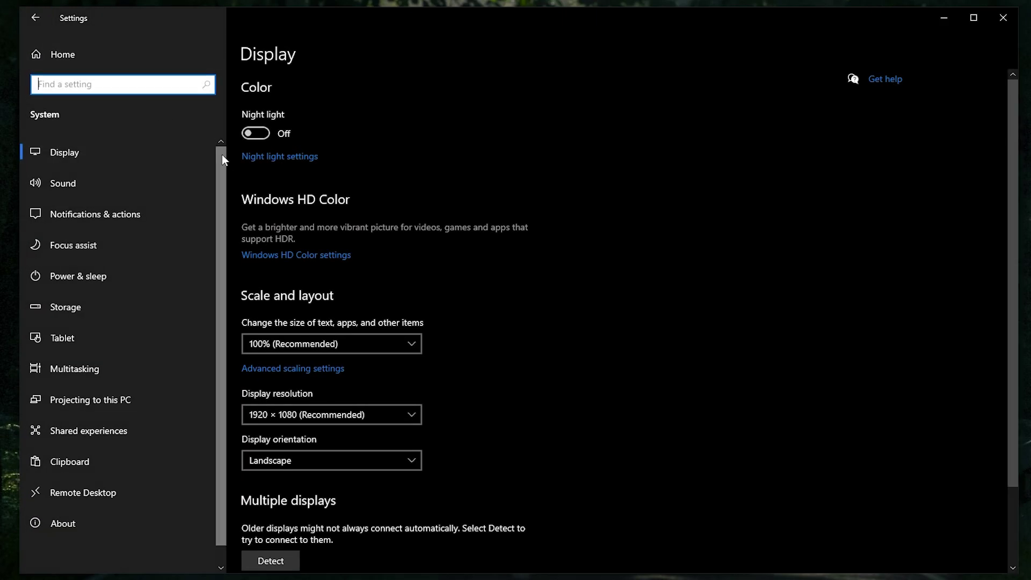
scroll(217, 214, down, 1)
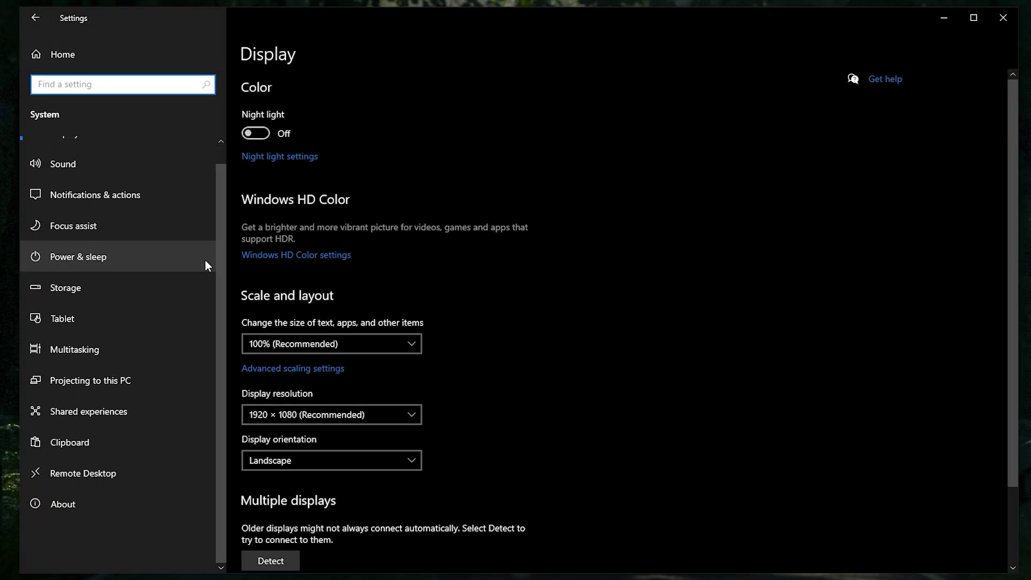
click(76, 504)
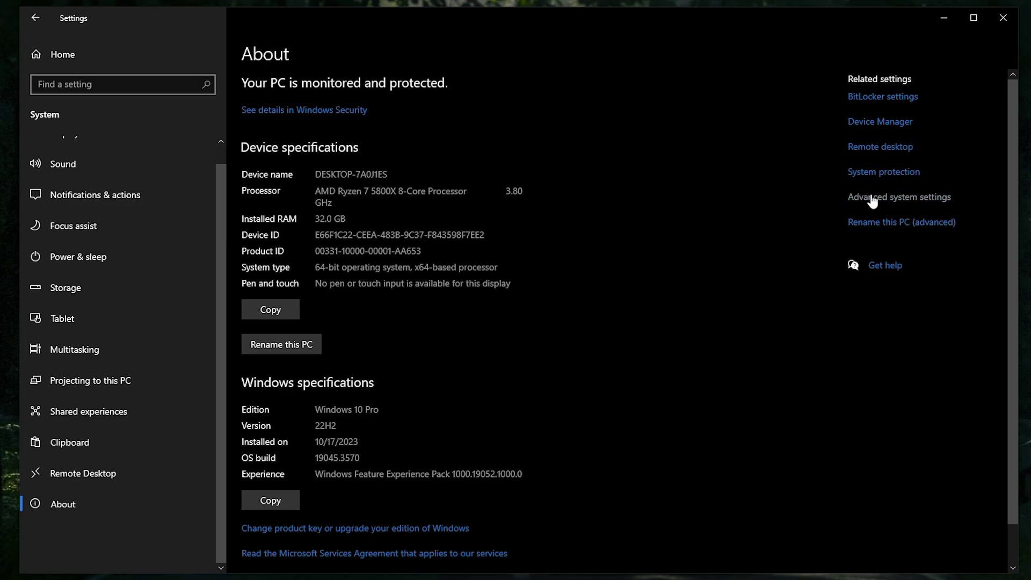
click(876, 199)
drag(159, 80, 245, 66)
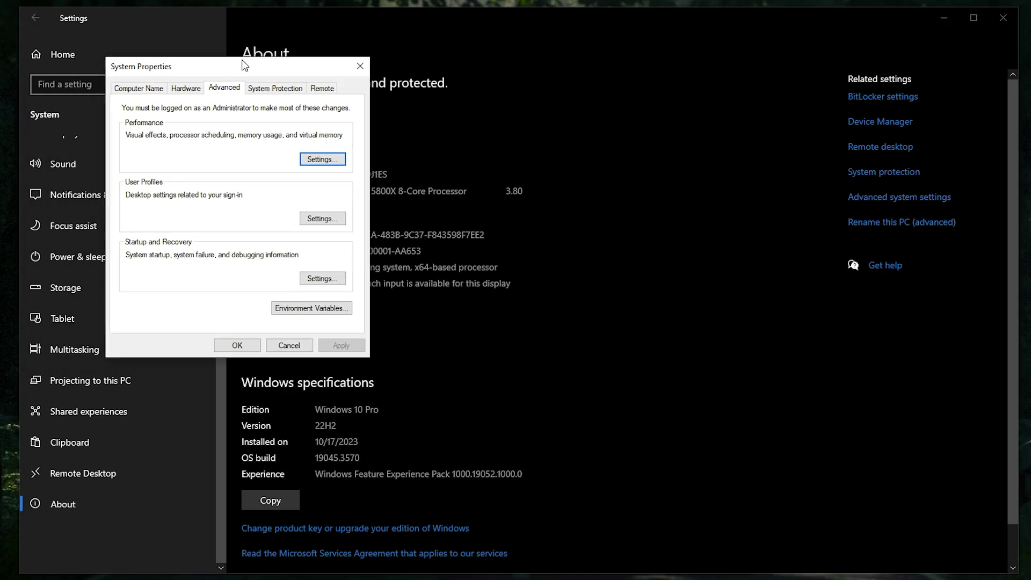
click(323, 160)
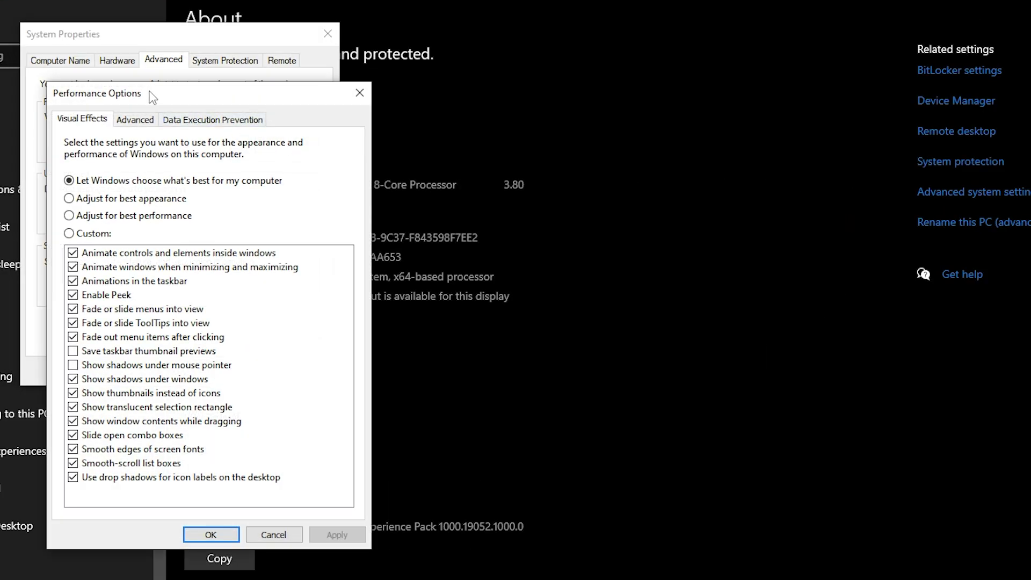
drag(152, 96, 465, 31)
- Set visual effects to best performance, re-enable minimize/maximize and taskbar animations, translucent selection, window contents while dragging and smooth fonts, apply, and close Settings
click(461, 150)
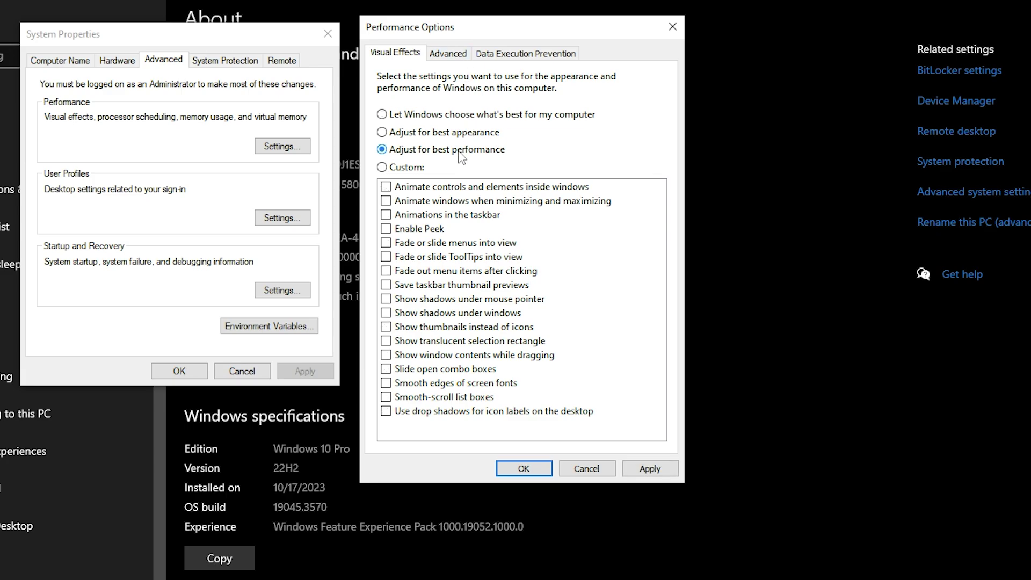
click(385, 201)
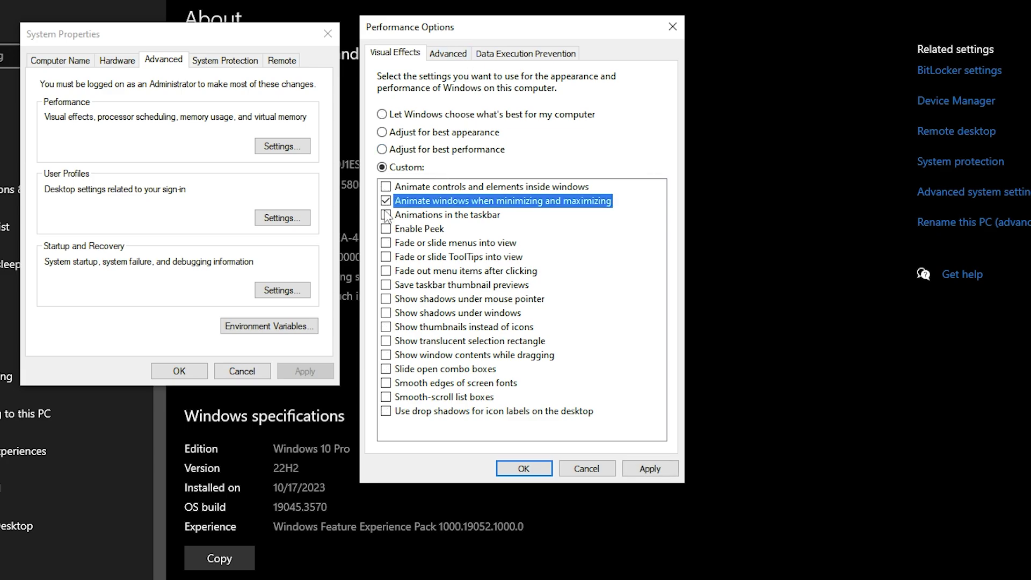
click(408, 217)
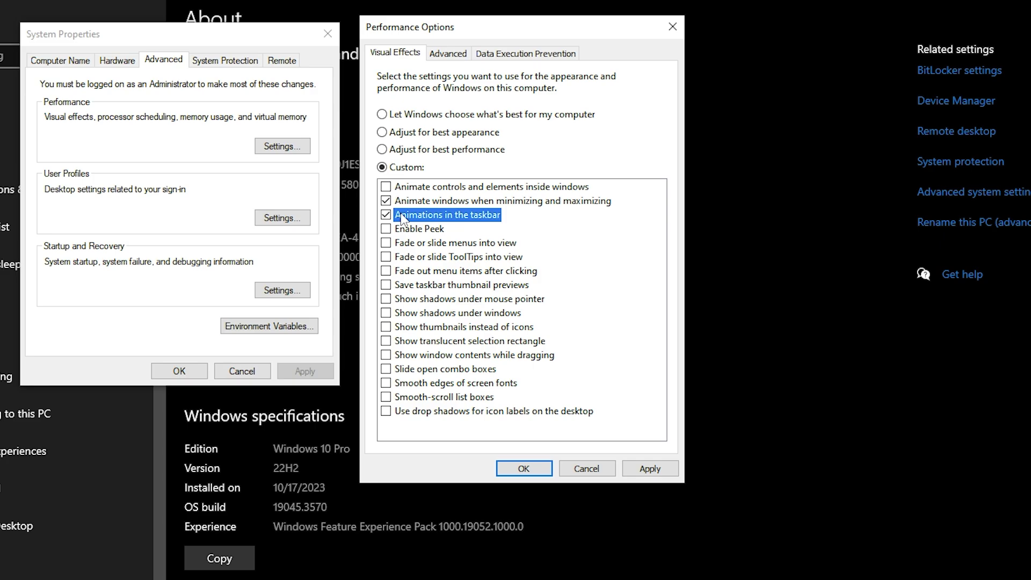
click(386, 356)
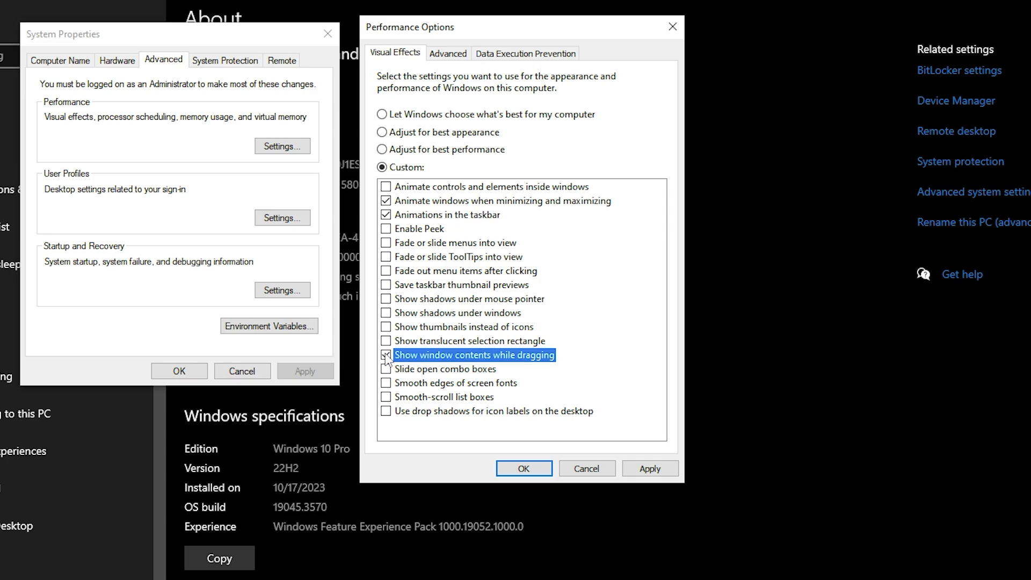
click(387, 383)
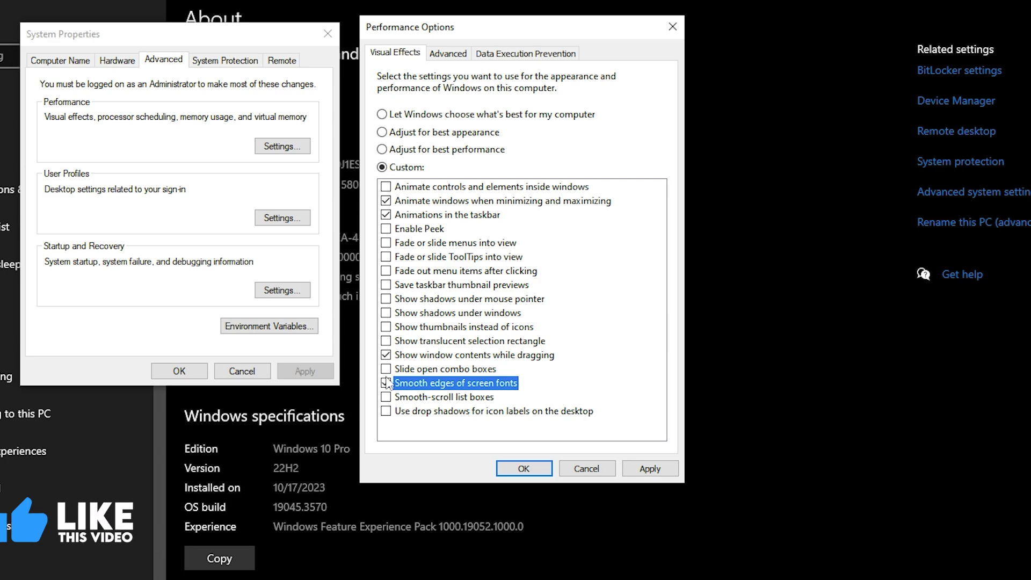
click(386, 341)
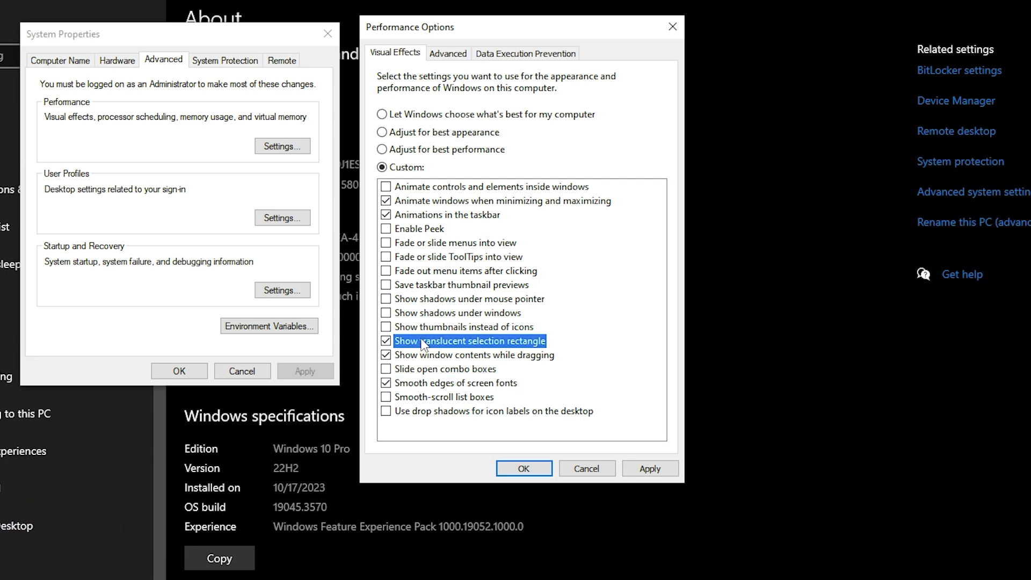
click(653, 469)
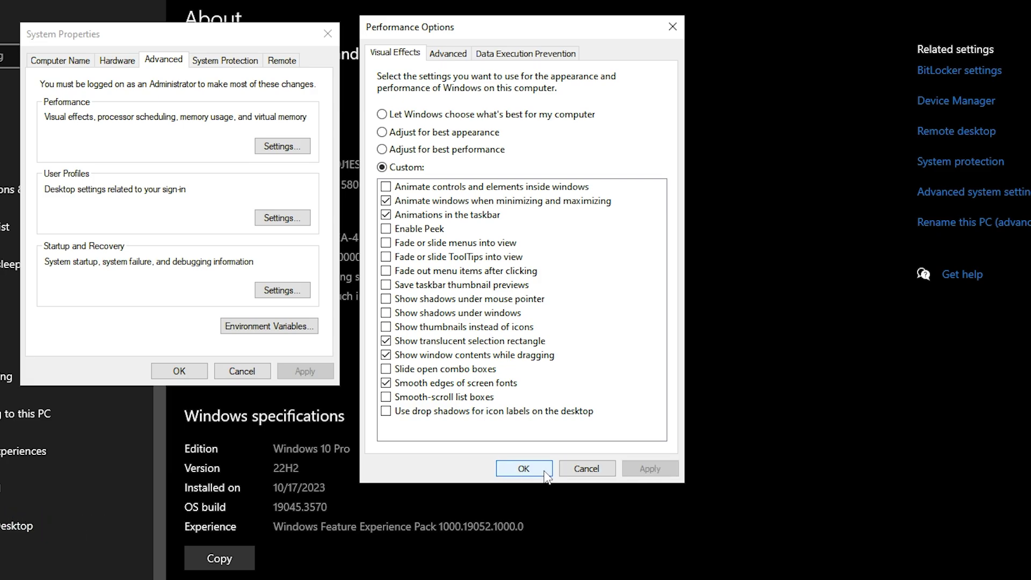
click(524, 468)
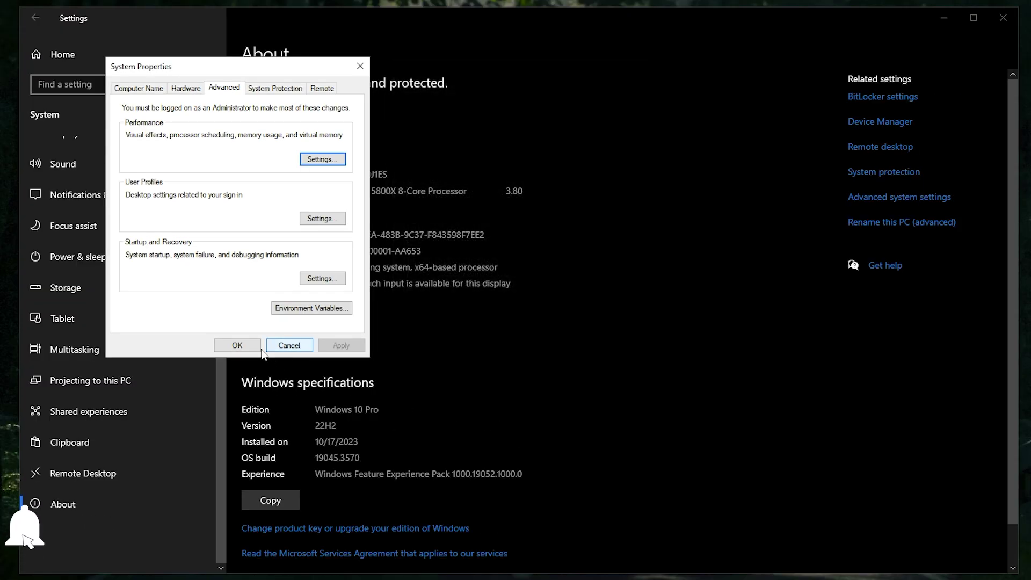
click(244, 345)
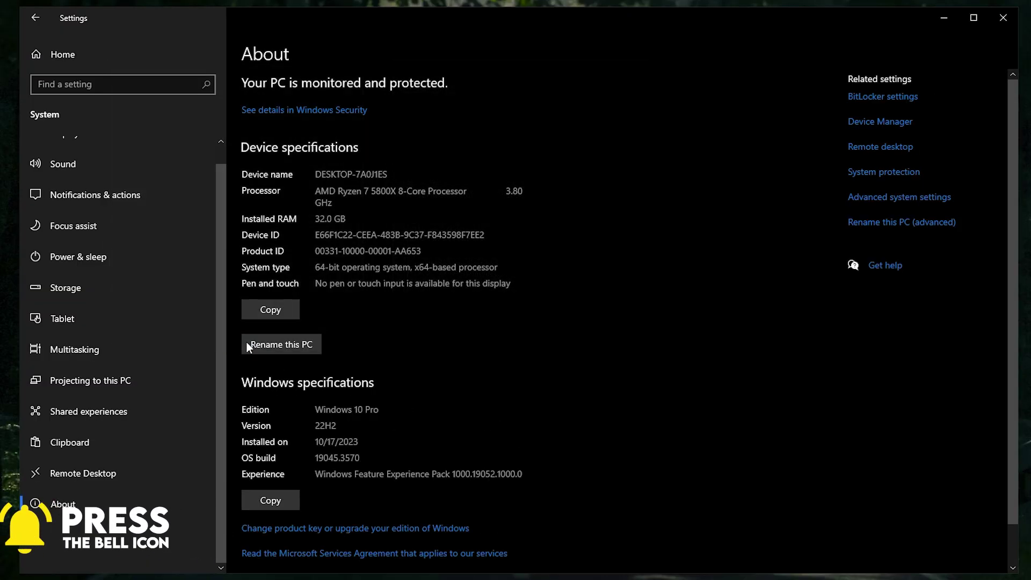
click(83, 59)
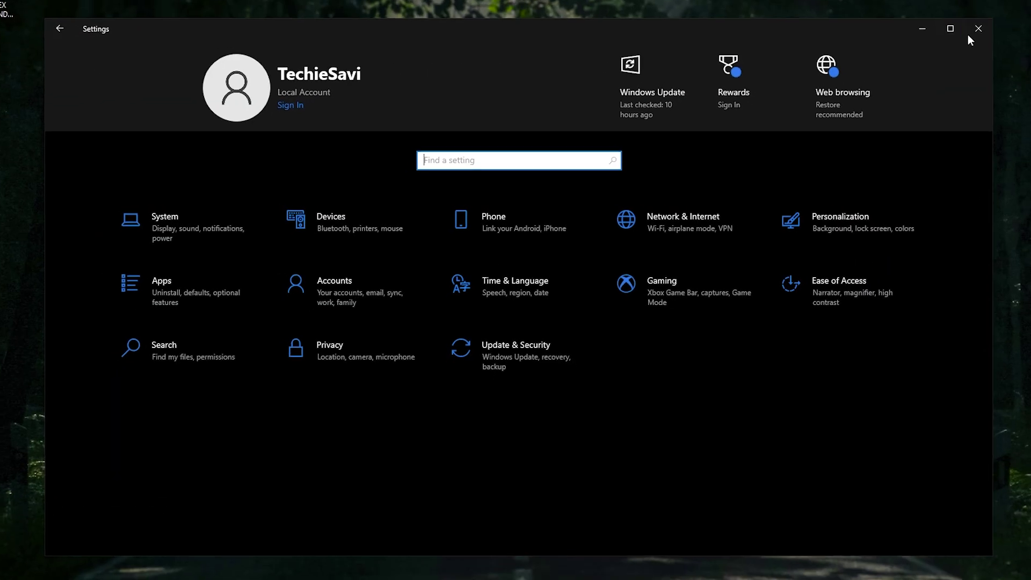
click(1003, 18)
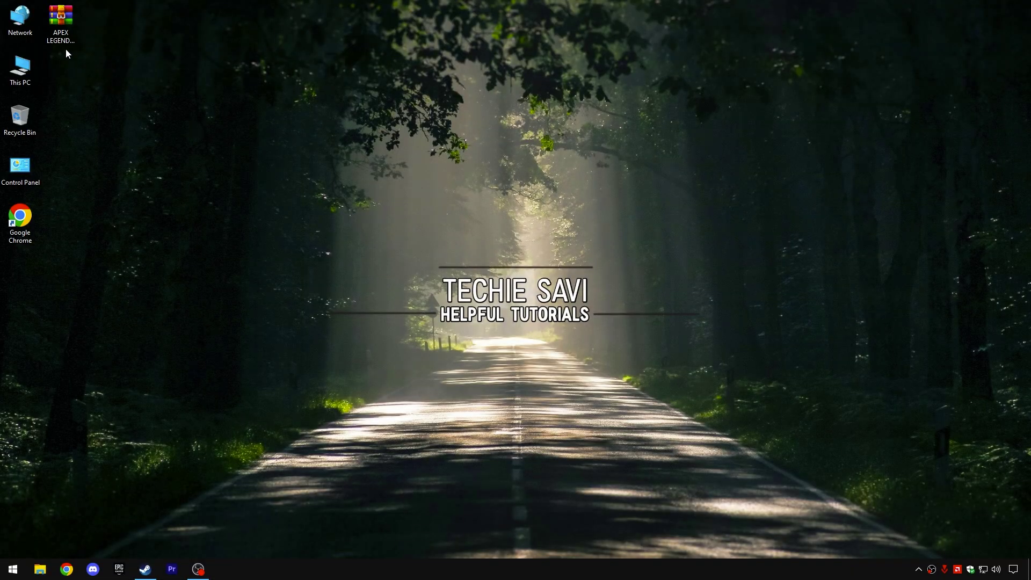
- Extract the APEX LEGENDS Season 19 FPS Pack folder from its RAR archive to the desktop using WinRAR
drag(61, 37, 430, 188)
drag(478, 219, 444, 213)
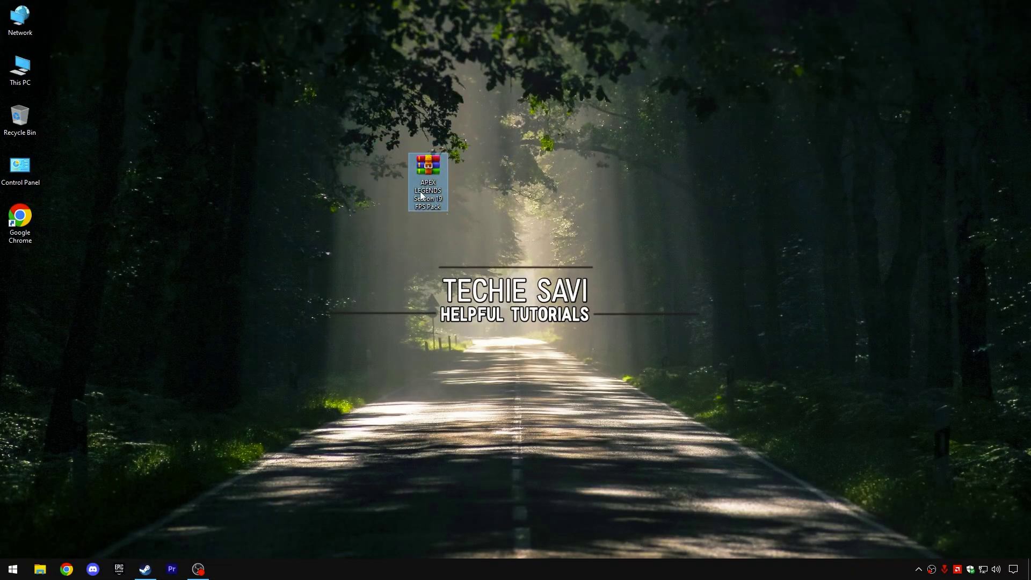
right_click(434, 189)
click(450, 193)
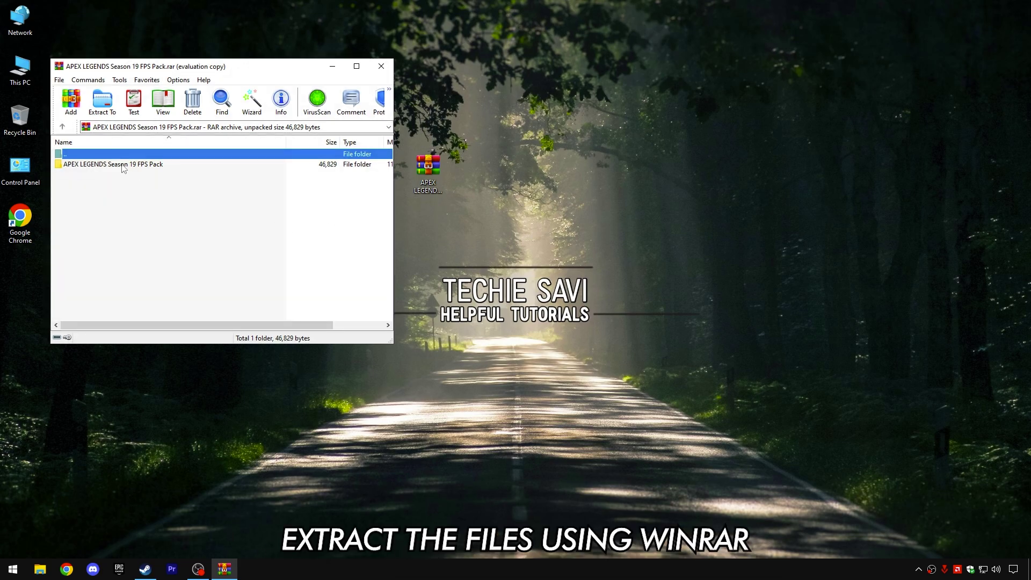
click(154, 165)
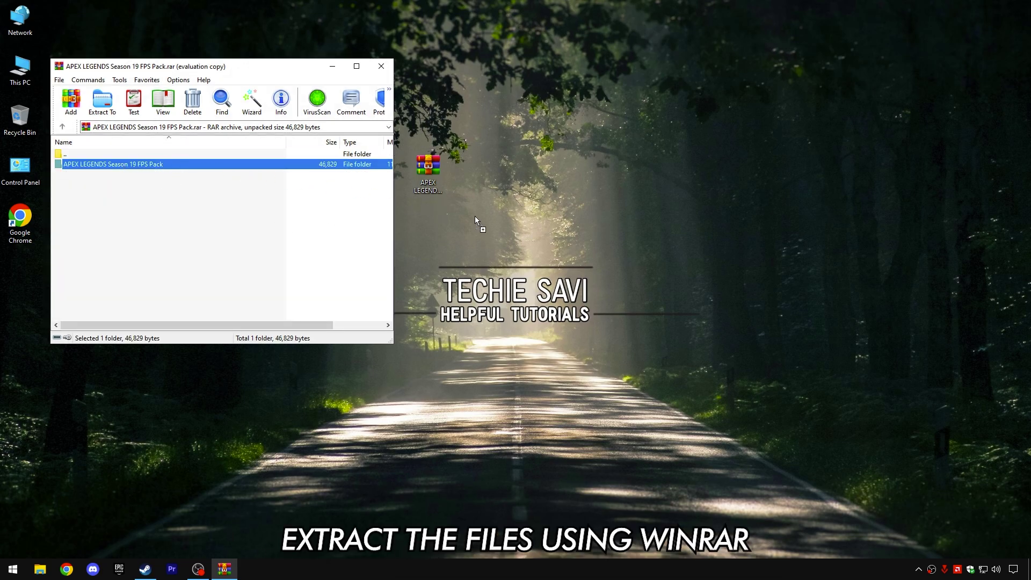
drag(475, 216, 467, 217)
click(381, 66)
- Open the extracted APEX LEGENDS Season 19 FPS Pack folder on the desktop and look over its contents
drag(472, 172, 467, 268)
drag(537, 230, 473, 236)
right_click(467, 236)
click(490, 239)
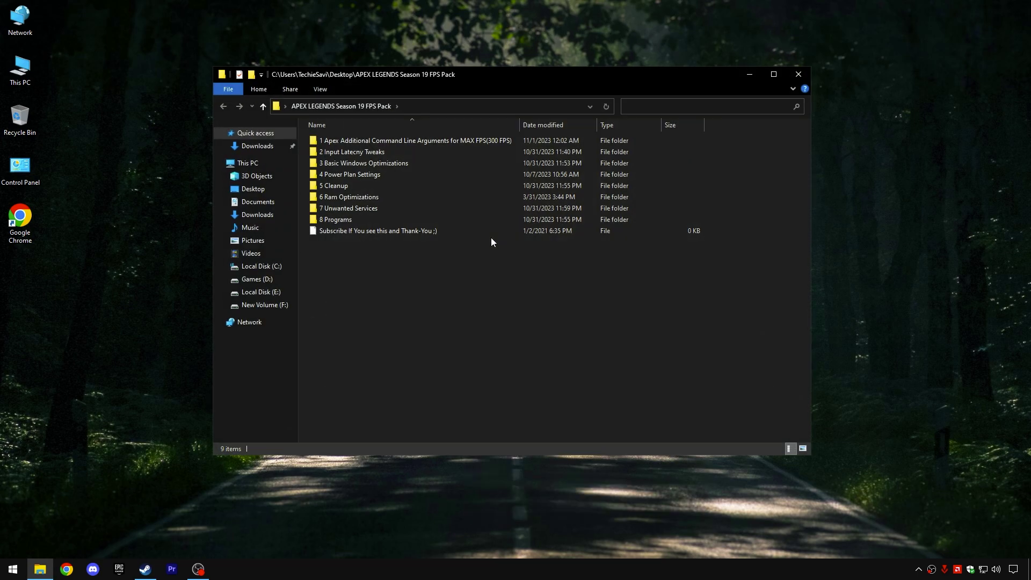
drag(363, 255, 473, 167)
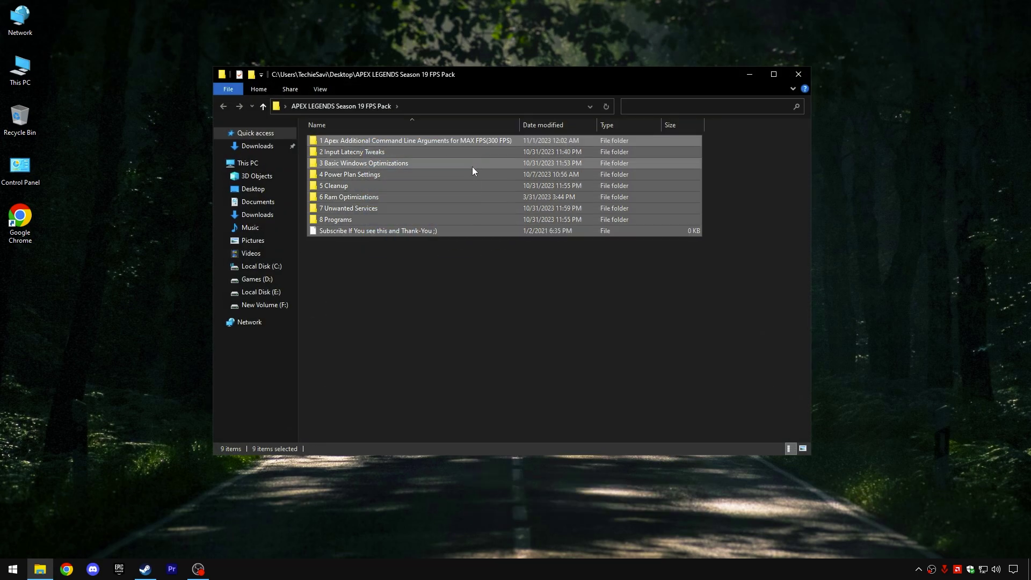
click(429, 253)
- Open the text document in the "1 Apex Additional Command Line Arguments" folder and copy the line "-novid +fps_max unlimited -forcenovsync -high"
double_click(375, 138)
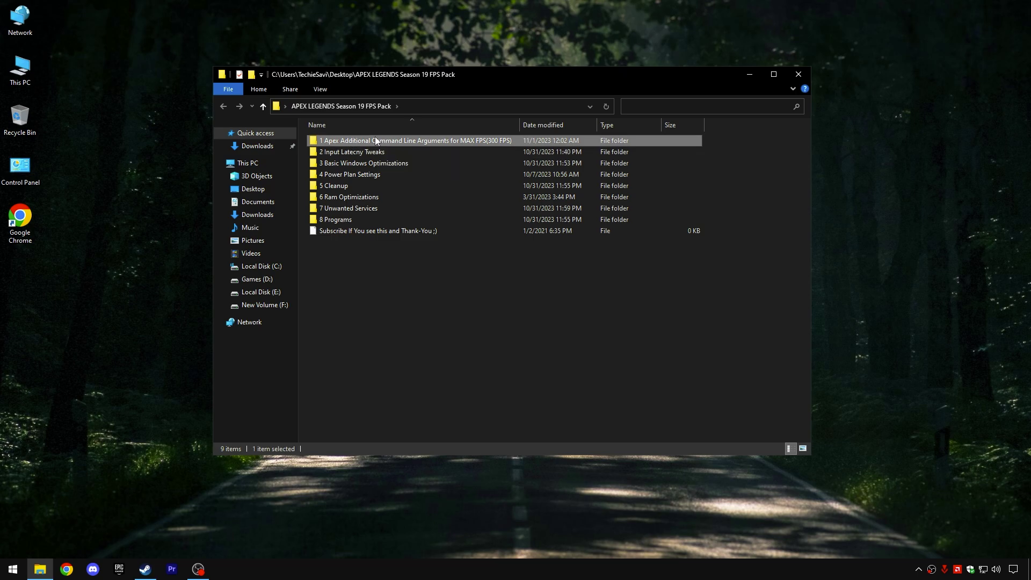
drag(444, 125, 575, 125)
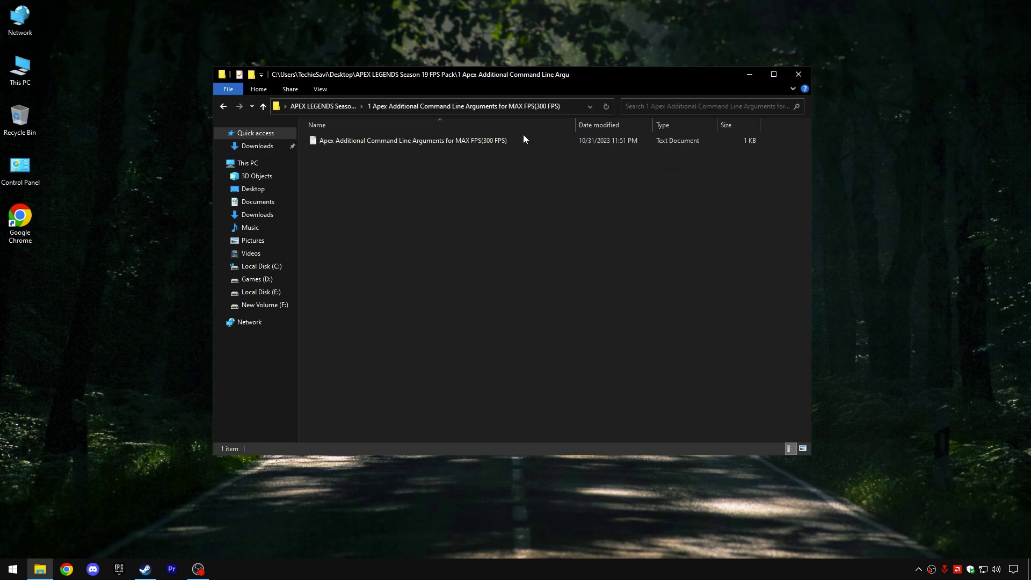
double_click(408, 140)
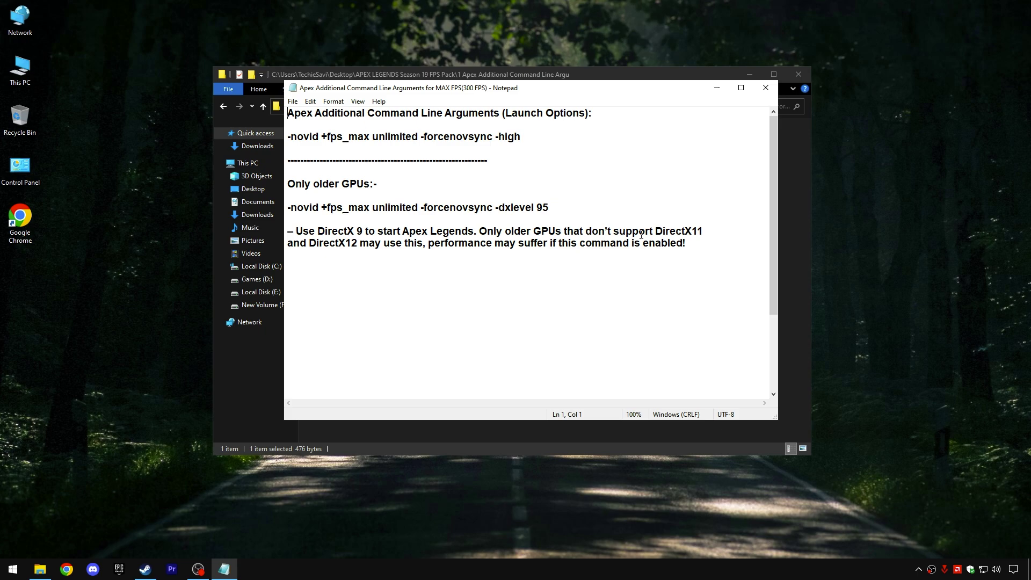
drag(690, 244, 287, 112)
click(461, 140)
drag(548, 138, 329, 141)
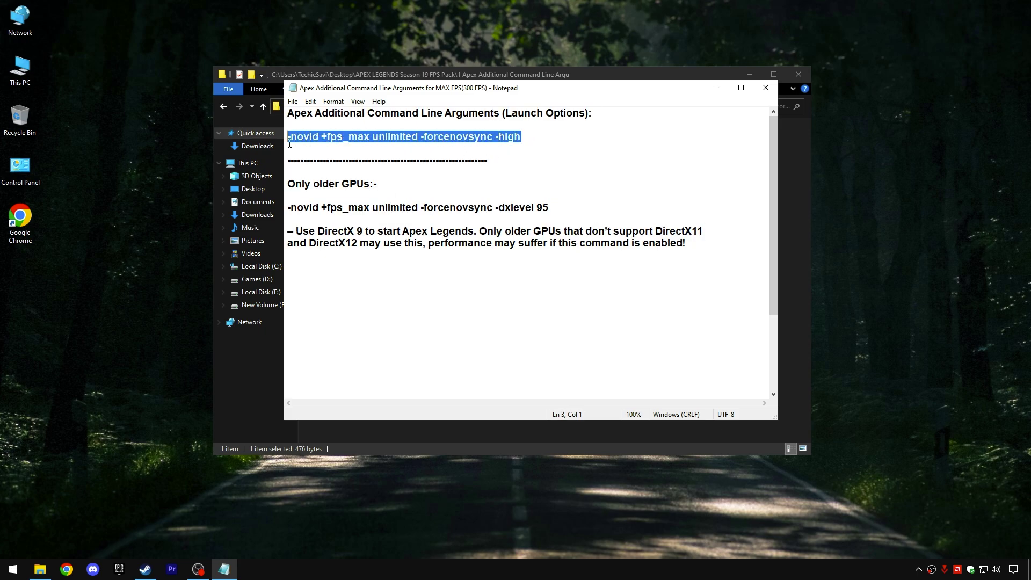
right_click(432, 135)
click(469, 168)
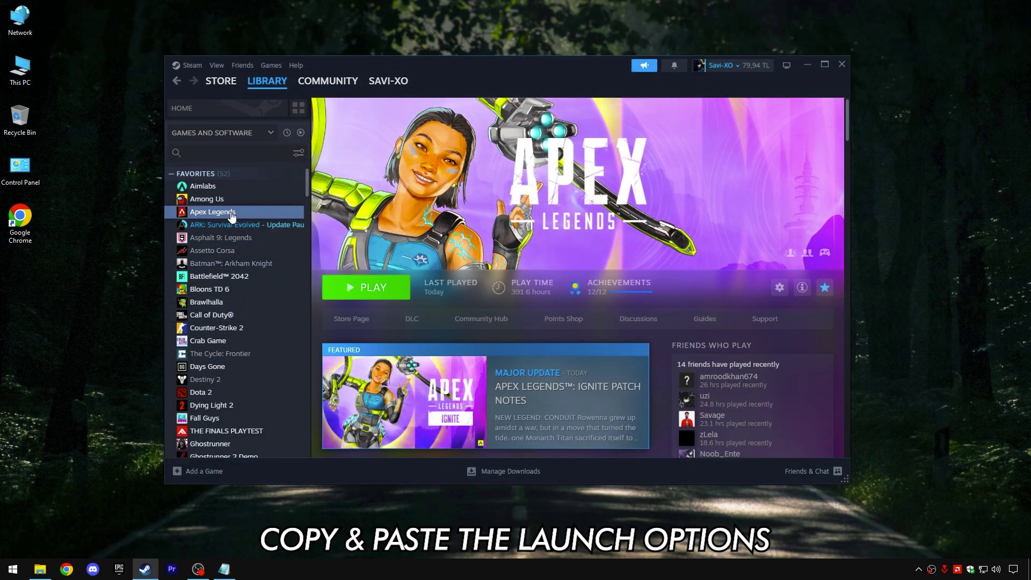
- Open the Apex Legends properties in Steam, delete the in-game overlay data, and turn off Desktop Game Theatre while SteamVR is active
right_click(224, 216)
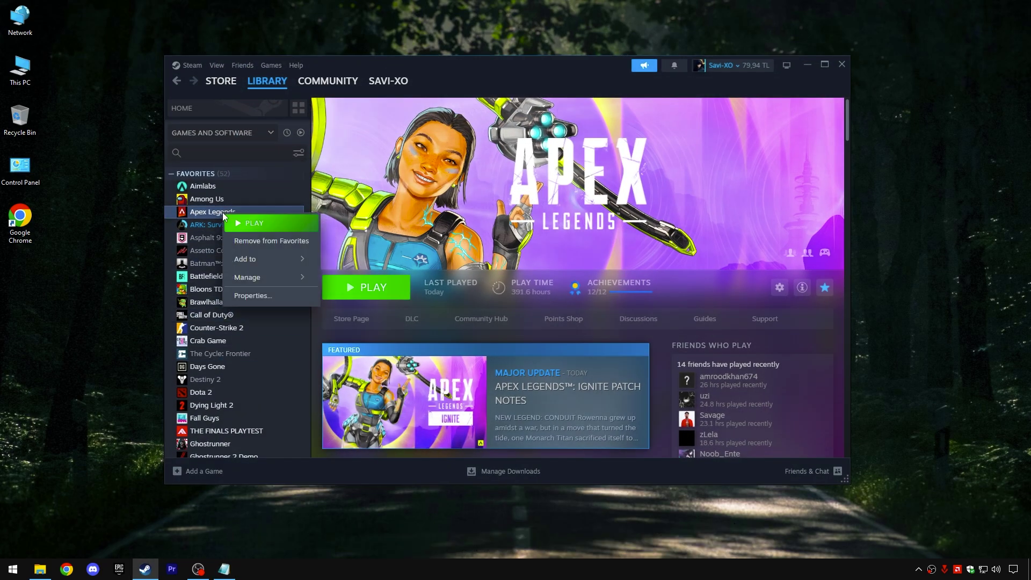
click(270, 298)
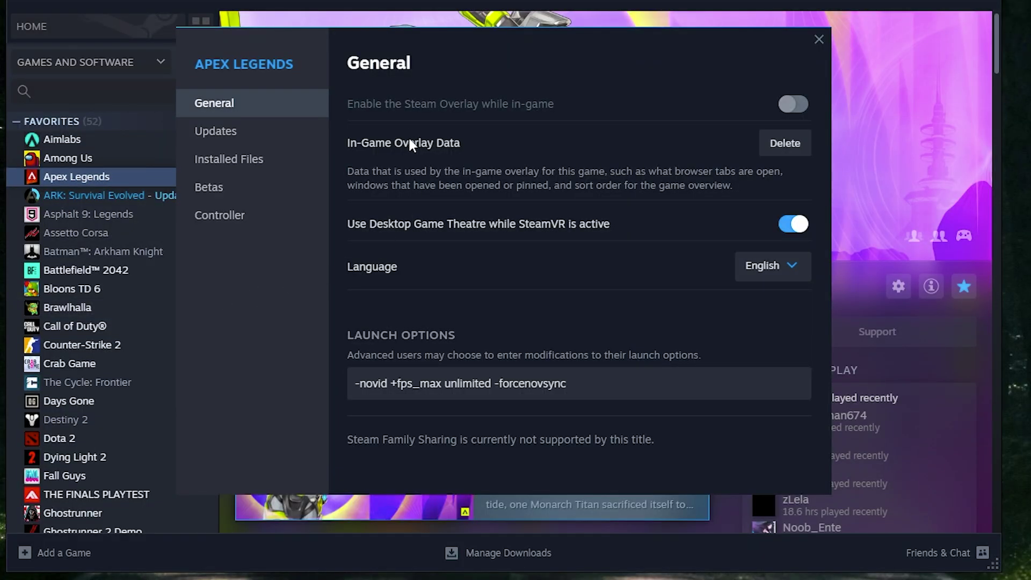
click(785, 143)
click(631, 313)
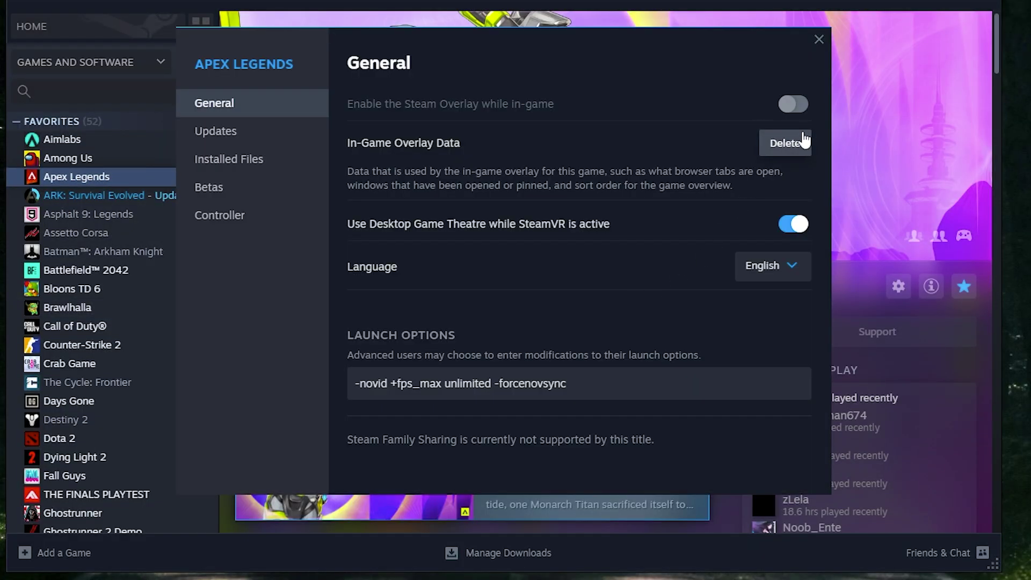
click(793, 224)
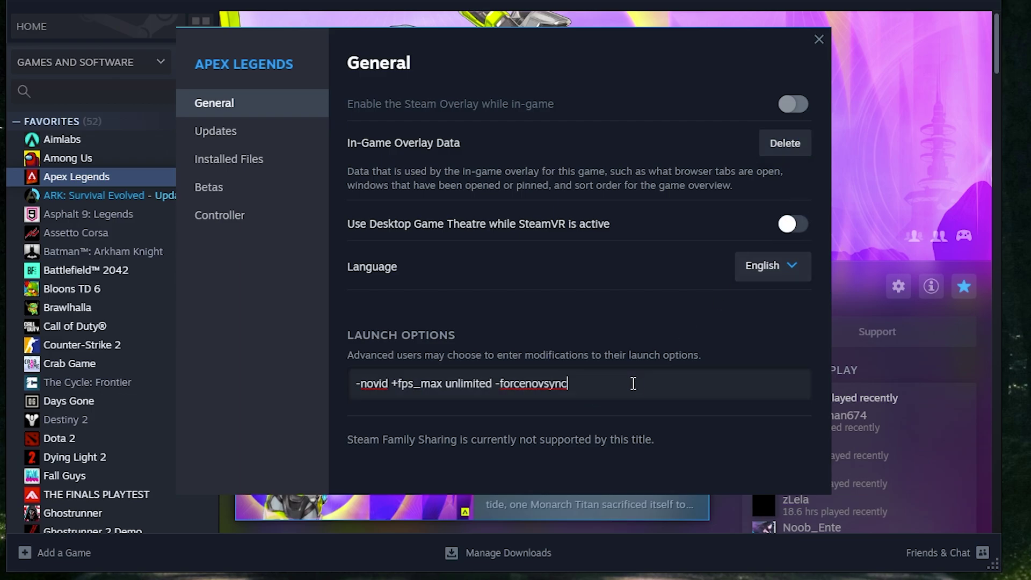
- Replace the Apex Legends launch options with the copied "-novid +fps_max unlimited -forcenovsync -high", and close the properties and Steam
drag(633, 383, 285, 400)
key(BackSpace)
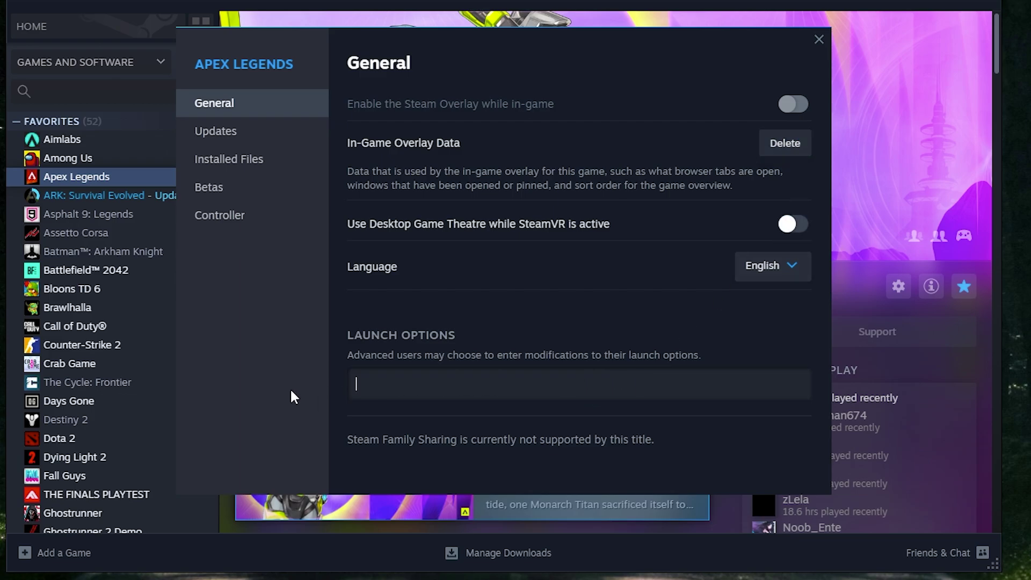
right_click(392, 383)
click(407, 400)
drag(645, 382, 315, 403)
click(635, 387)
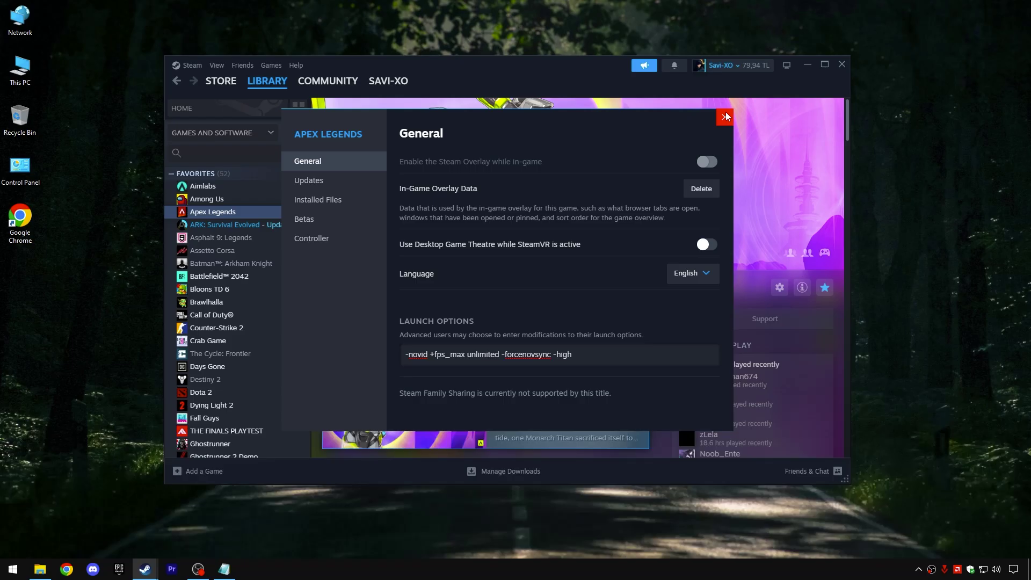
click(819, 39)
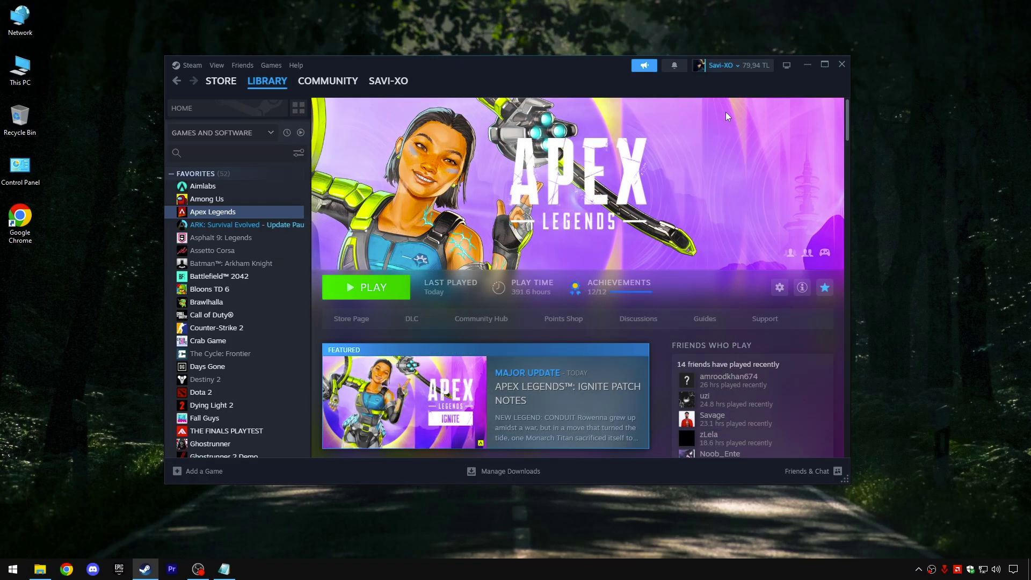
click(842, 71)
- Review the alternative launch options for older GPUs in the launch options text document
click(562, 153)
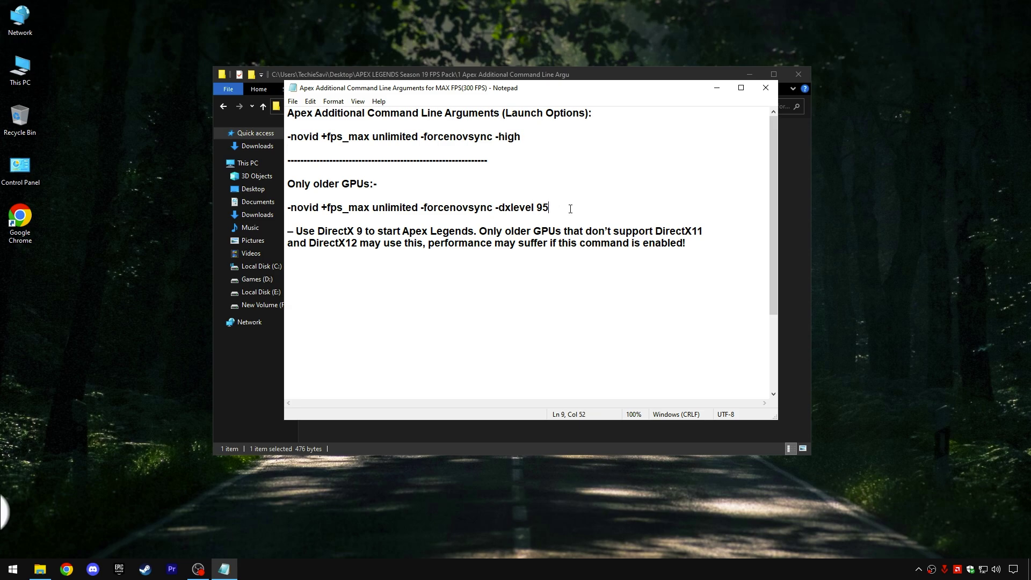
drag(570, 209, 289, 184)
click(346, 194)
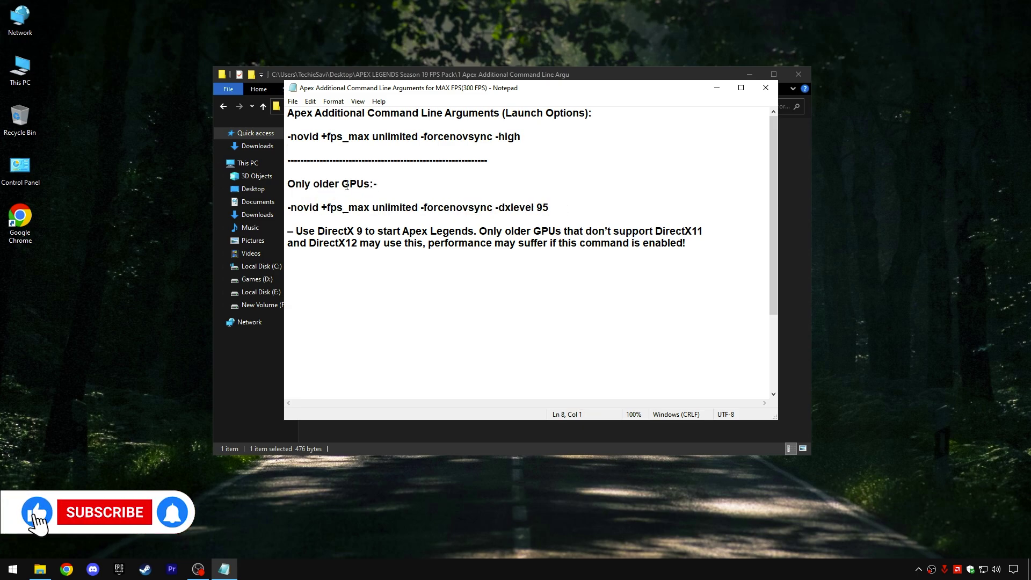
- Close the launch options document, run the first batch script in the "2 Input Latecny Tweaks" folder, and close its console window
click(766, 87)
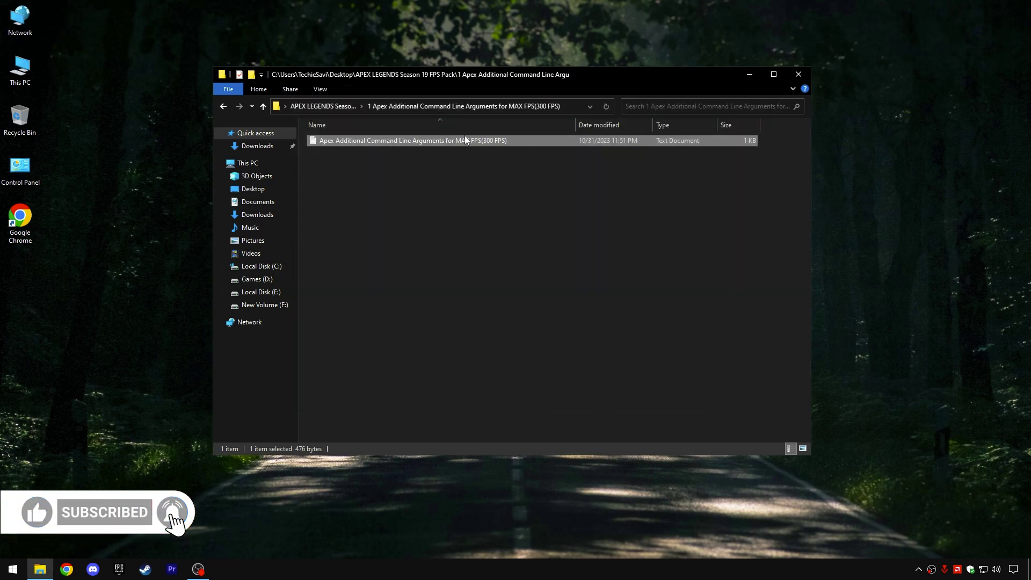
click(320, 106)
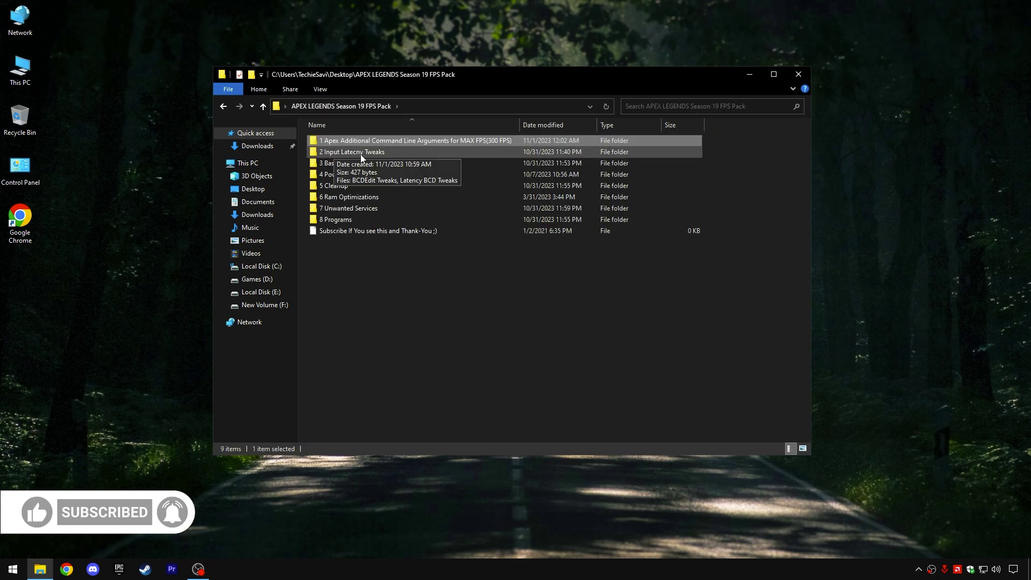
double_click(359, 154)
click(342, 140)
right_click(343, 140)
click(355, 148)
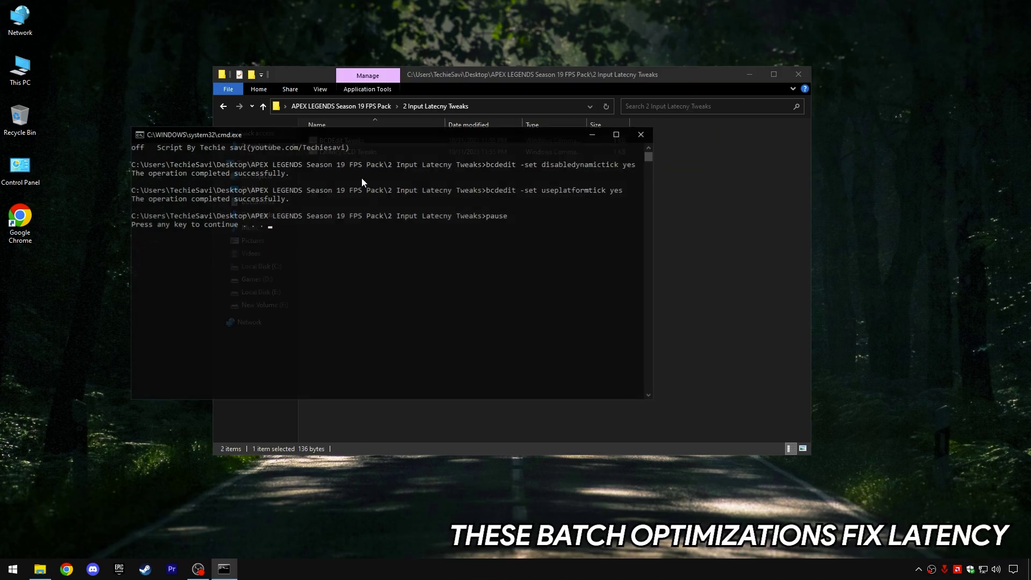
click(235, 233)
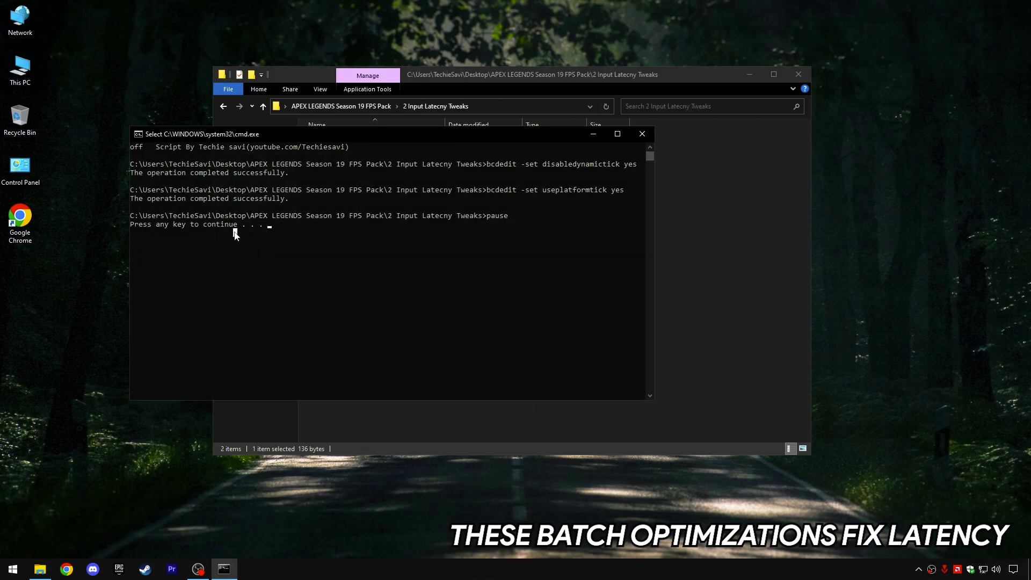
click(642, 133)
- Run the second batch script, which disables dynamic tick, HPET and synthetic timers, and close its console window
double_click(337, 153)
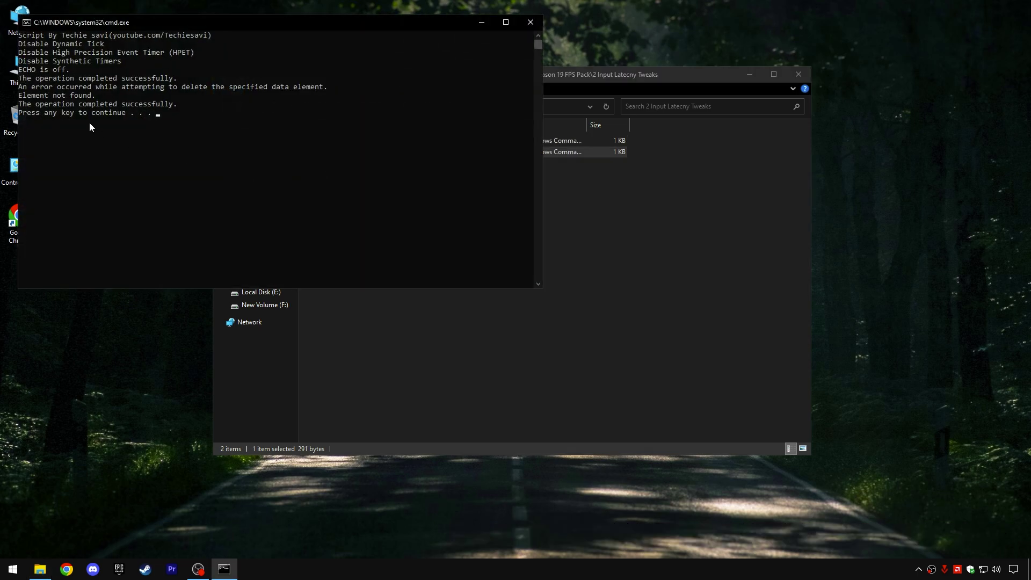
drag(31, 118, 152, 120)
click(153, 120)
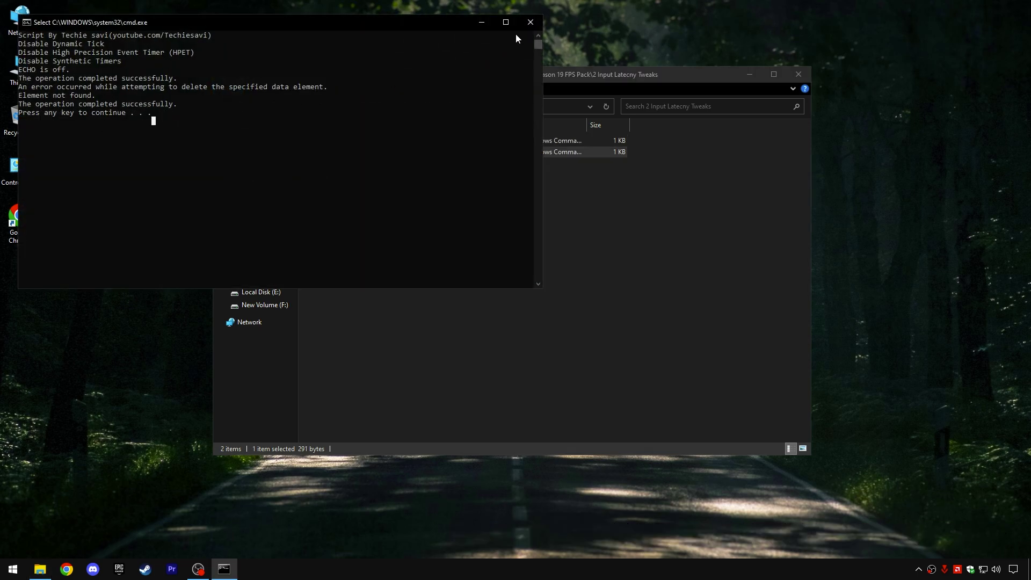
click(531, 22)
- Add the "Boost CPU Performance" file from the "3 Basic Windows Optimizations" folder to the registry
click(341, 106)
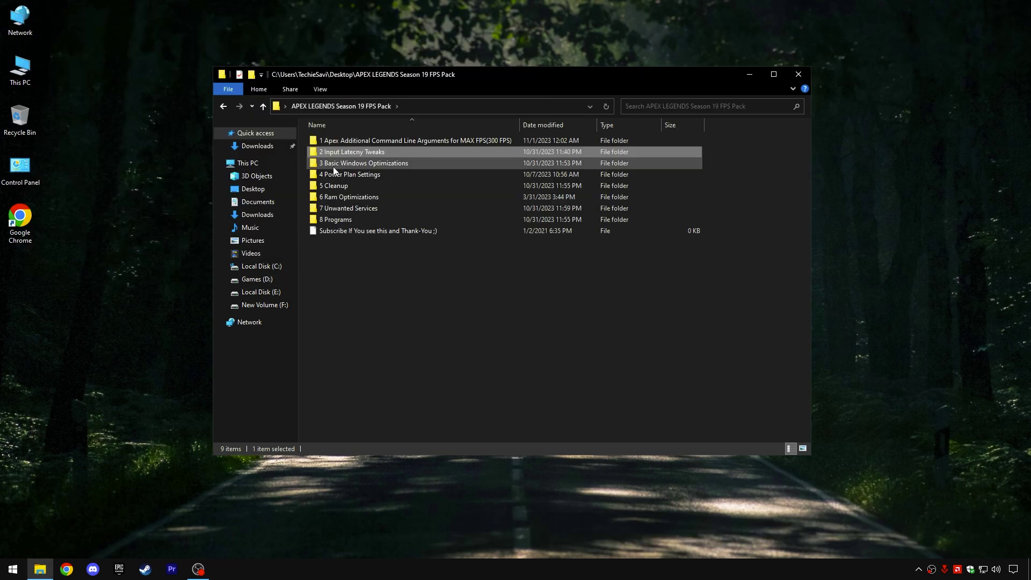
double_click(367, 165)
click(391, 163)
key(ctrl+a)
click(378, 193)
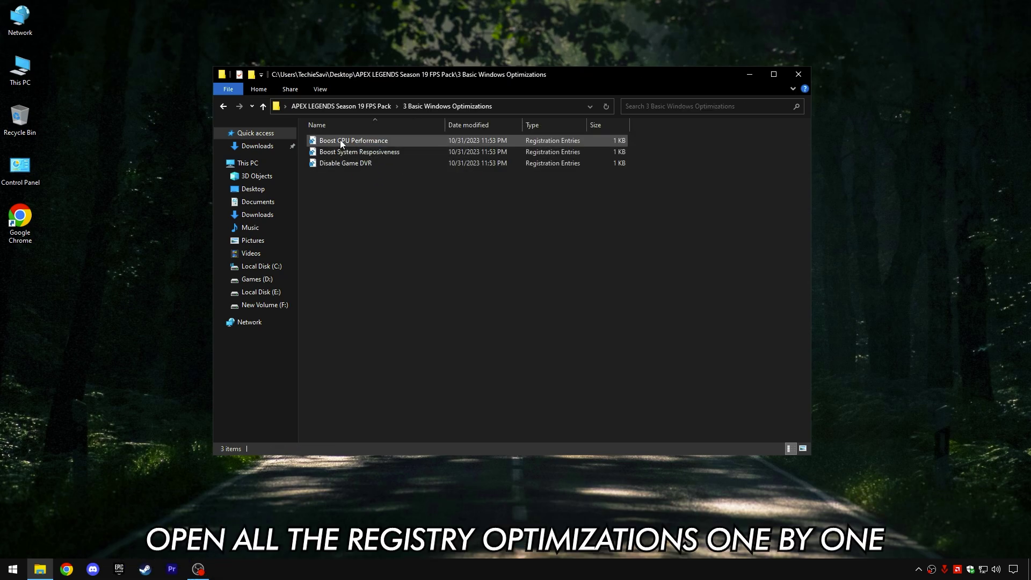
double_click(340, 140)
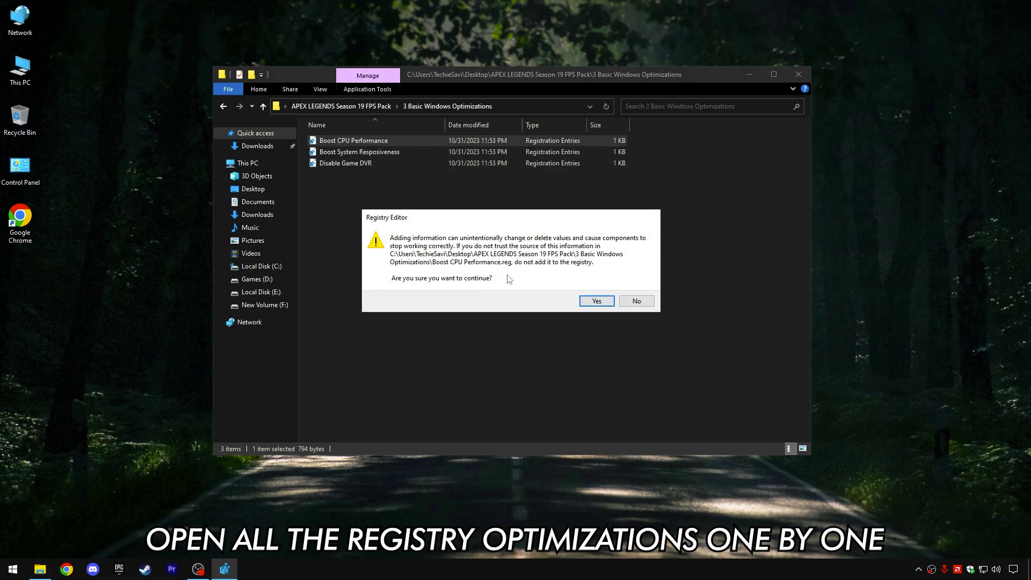
click(596, 301)
click(636, 296)
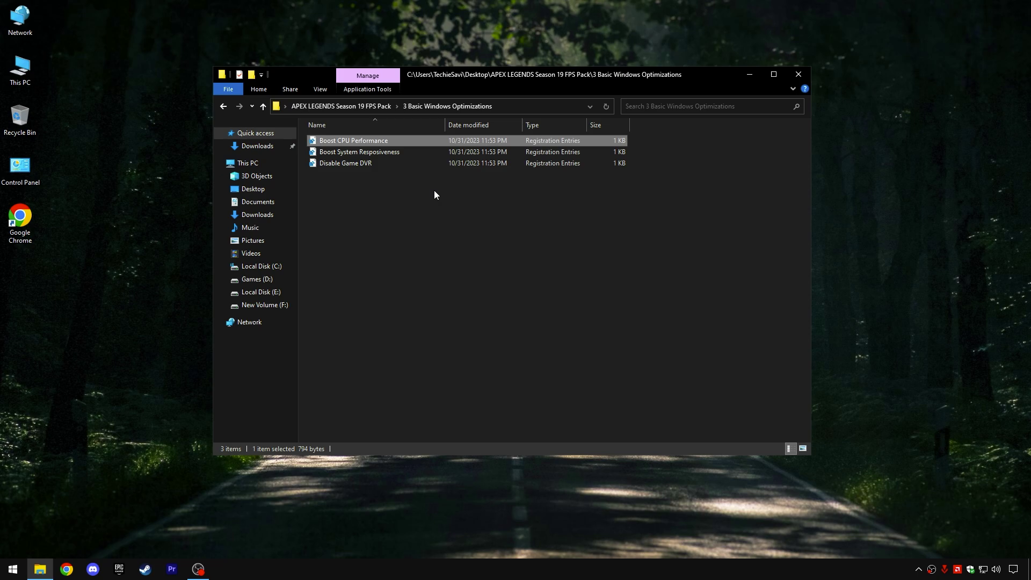
- Add the "Boost System Resposiveness" and "Disable Game DVR" files to the registry
right_click(369, 151)
click(383, 158)
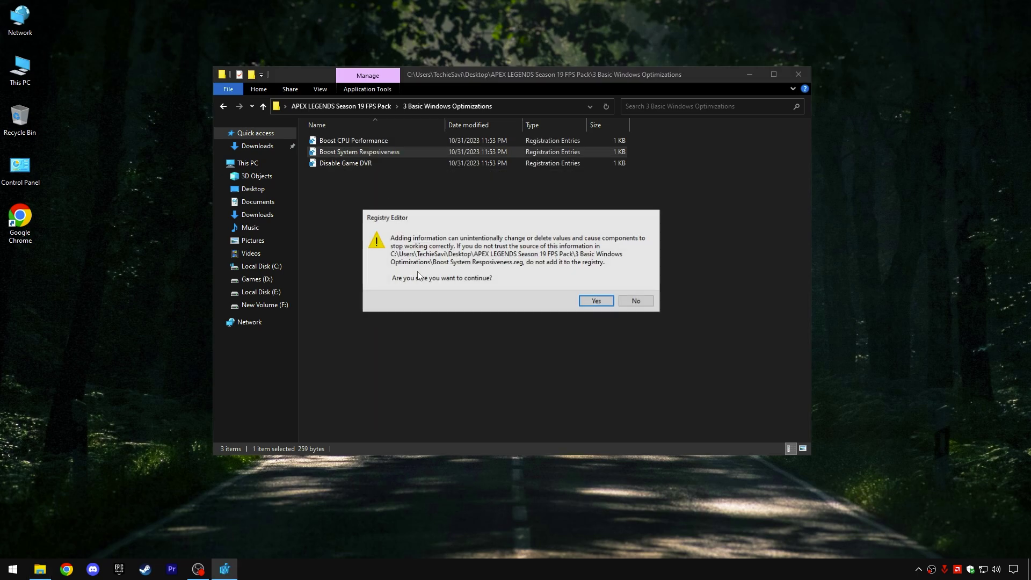
click(597, 301)
click(635, 295)
click(354, 163)
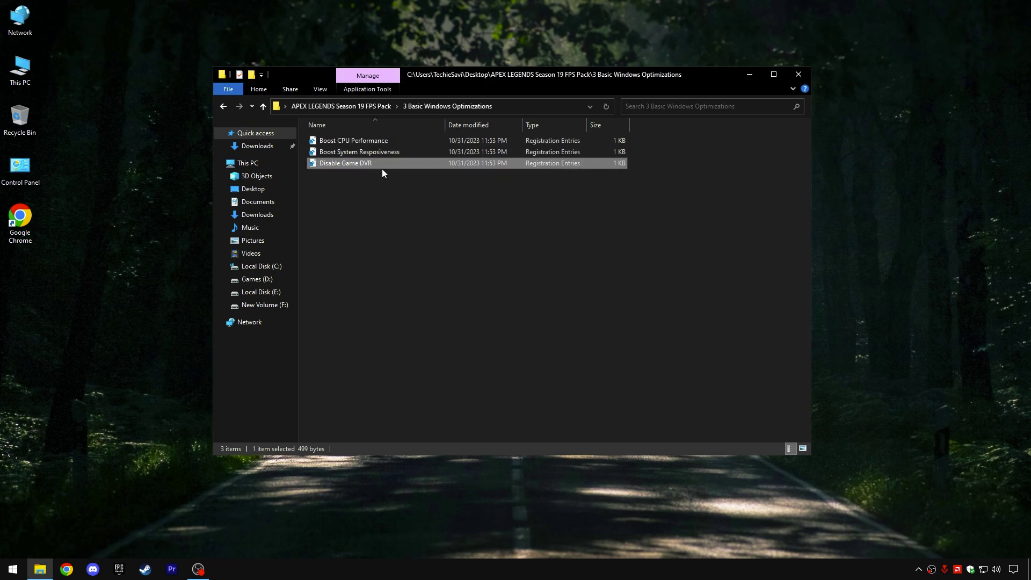
double_click(382, 168)
click(591, 302)
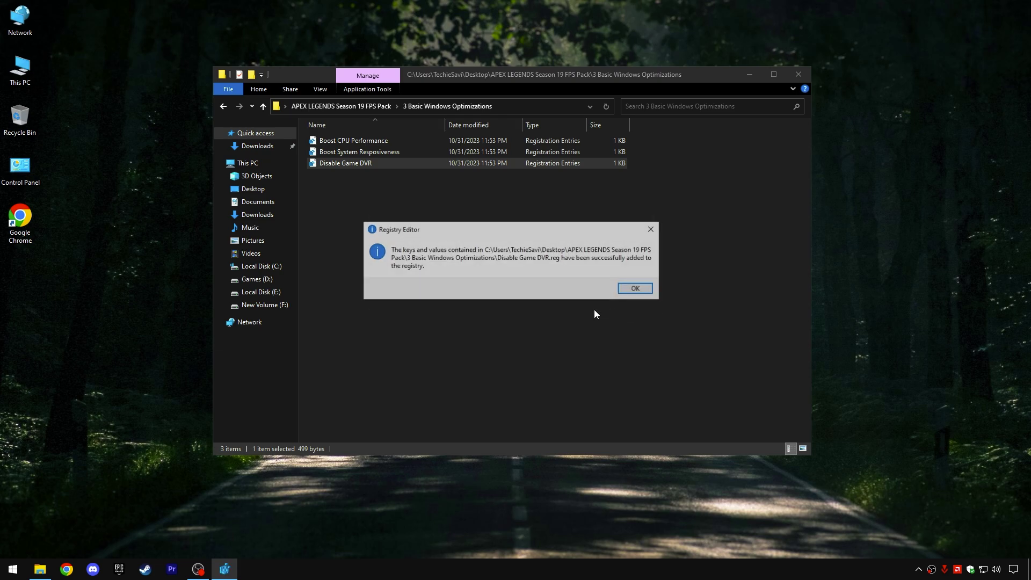
click(635, 296)
- Run "Import Savi's Ultimate Performance Power Plan" from "4 Power Plan Settings" as administrator, and choose Ultimate Performance through the Power Plans shortcut
click(370, 110)
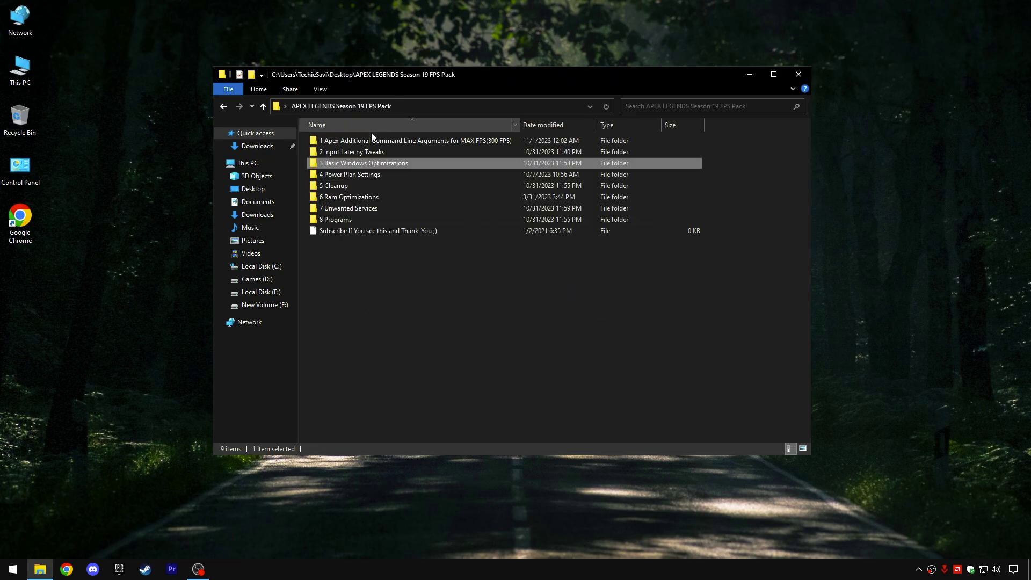
double_click(333, 172)
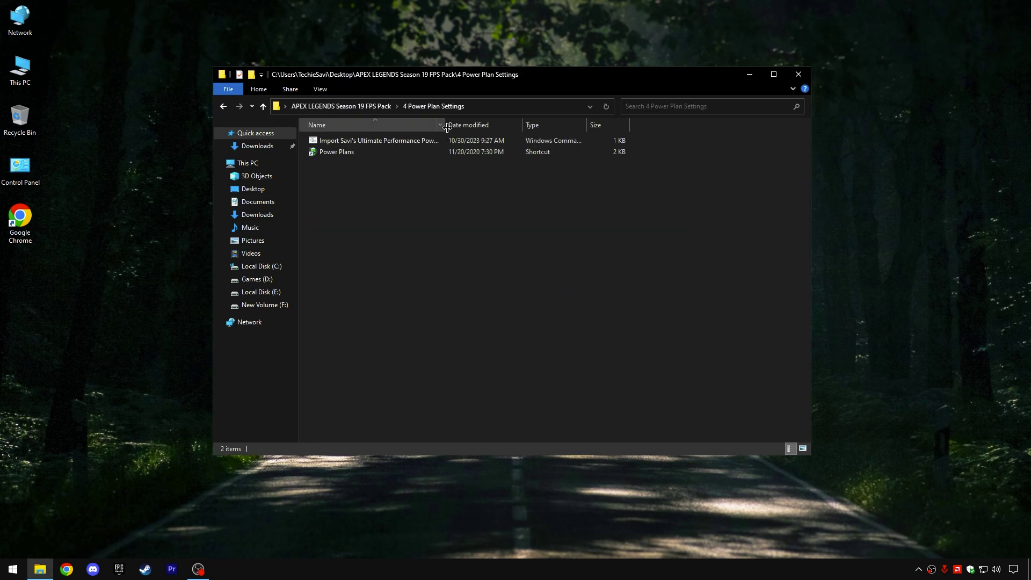
drag(446, 124, 549, 124)
click(346, 141)
right_click(346, 140)
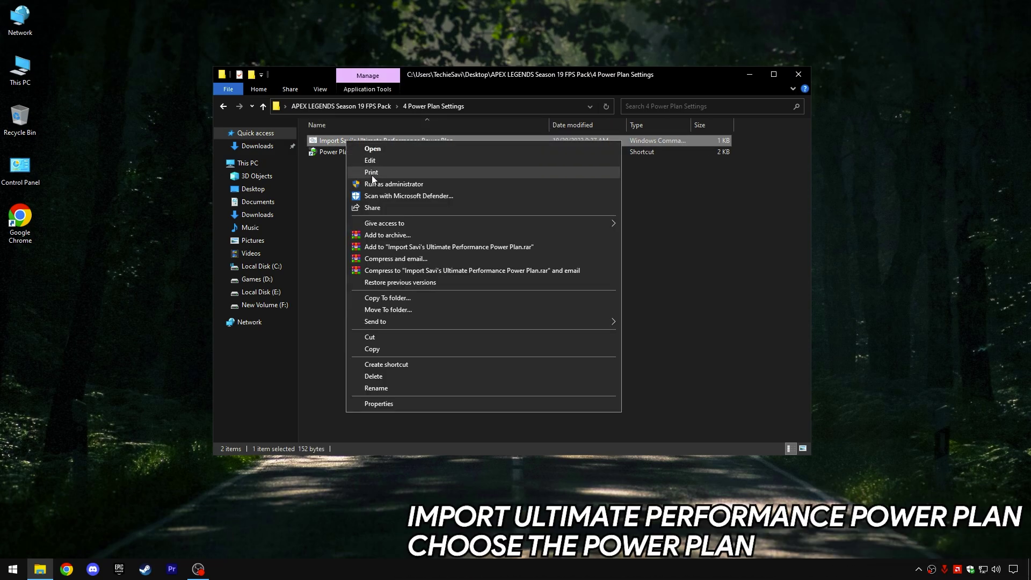
click(375, 182)
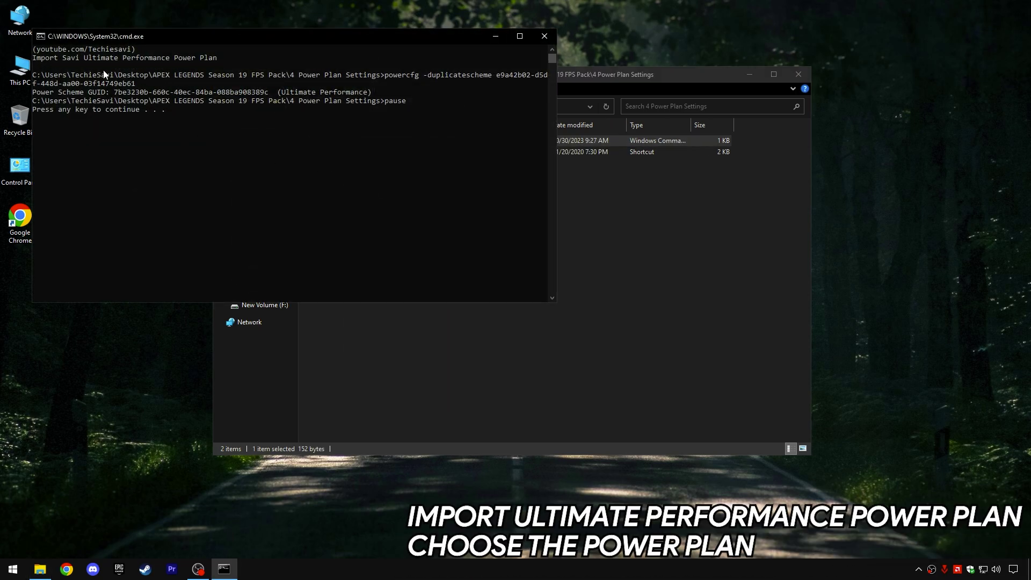
click(103, 74)
drag(46, 62, 220, 65)
click(219, 65)
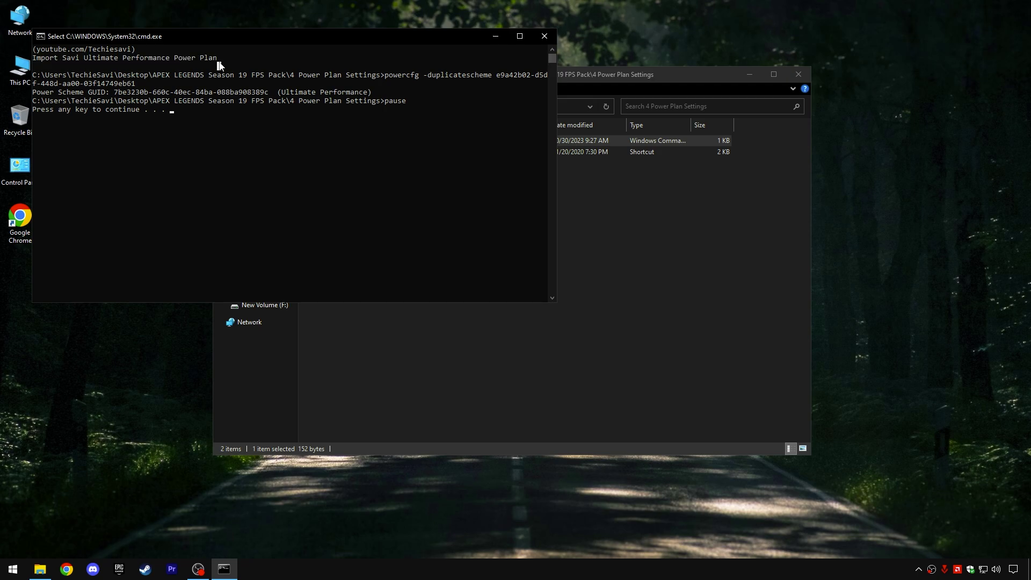
click(544, 36)
double_click(329, 150)
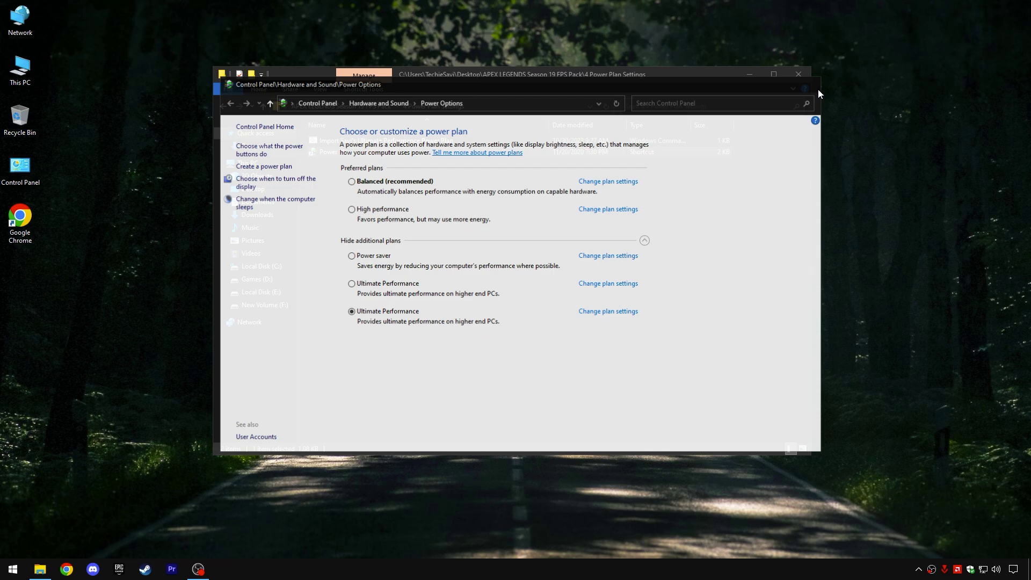
click(1026, 6)
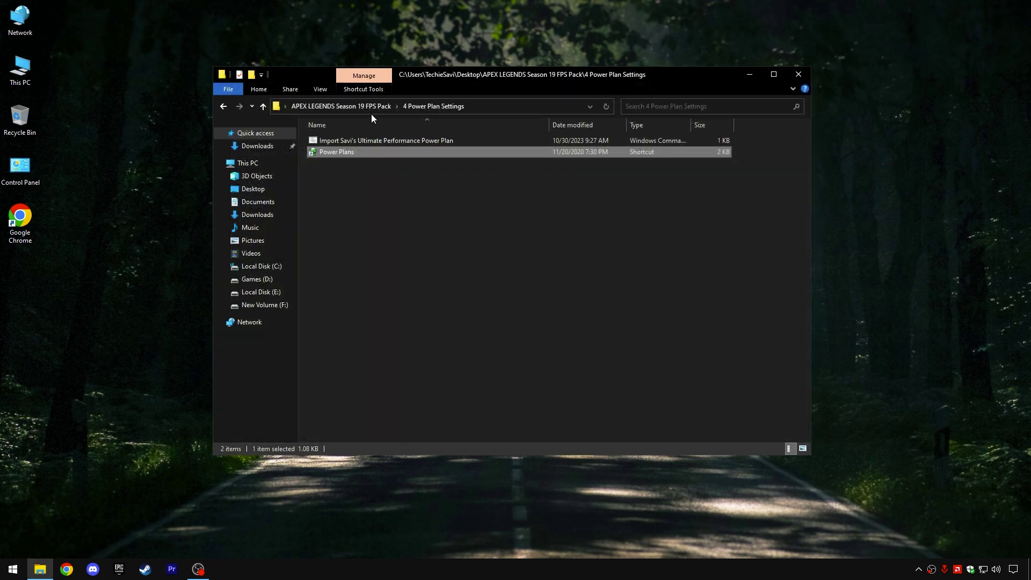
- Run the "Delete Temporary Files" script from the "5 Cleanup" folder and dismiss its console once the cleanup is done
click(344, 107)
double_click(337, 189)
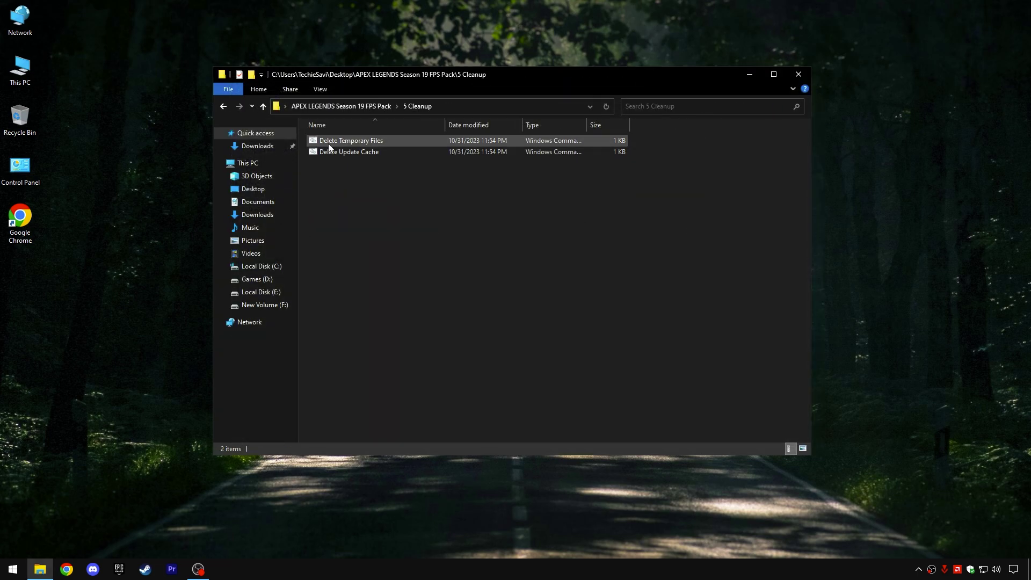
double_click(362, 142)
click(362, 149)
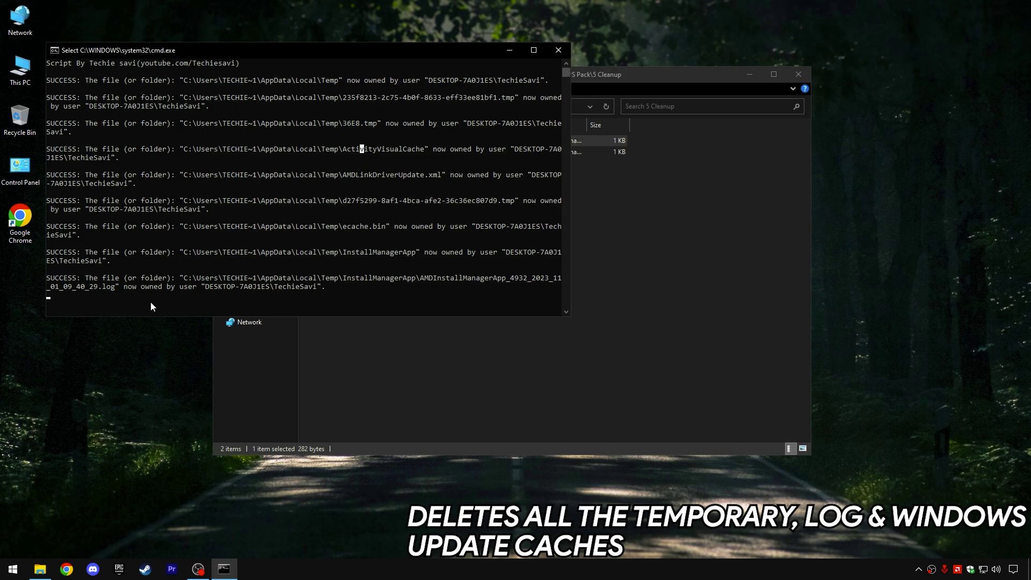
scroll(151, 306, down, 2)
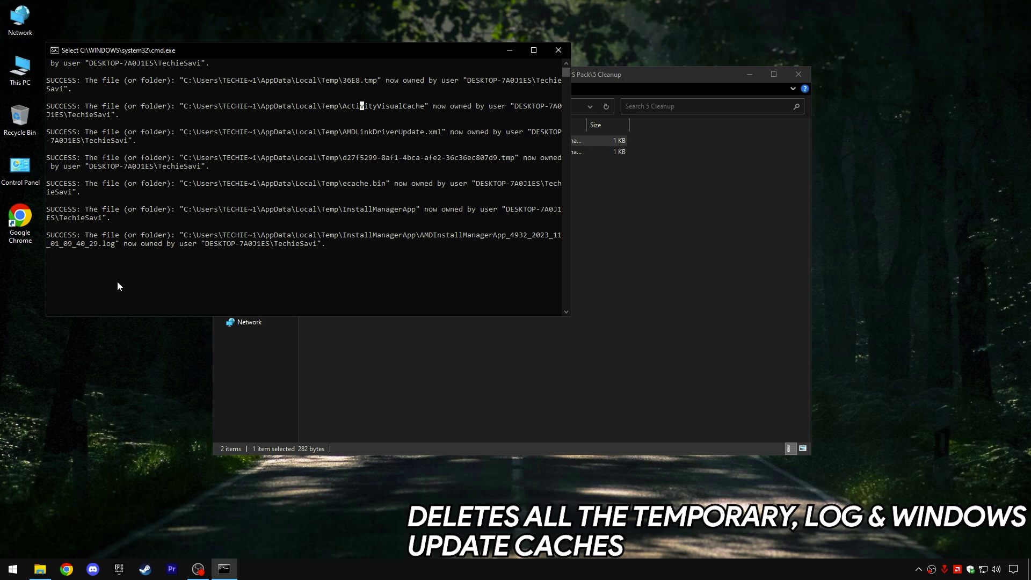
key(Escape)
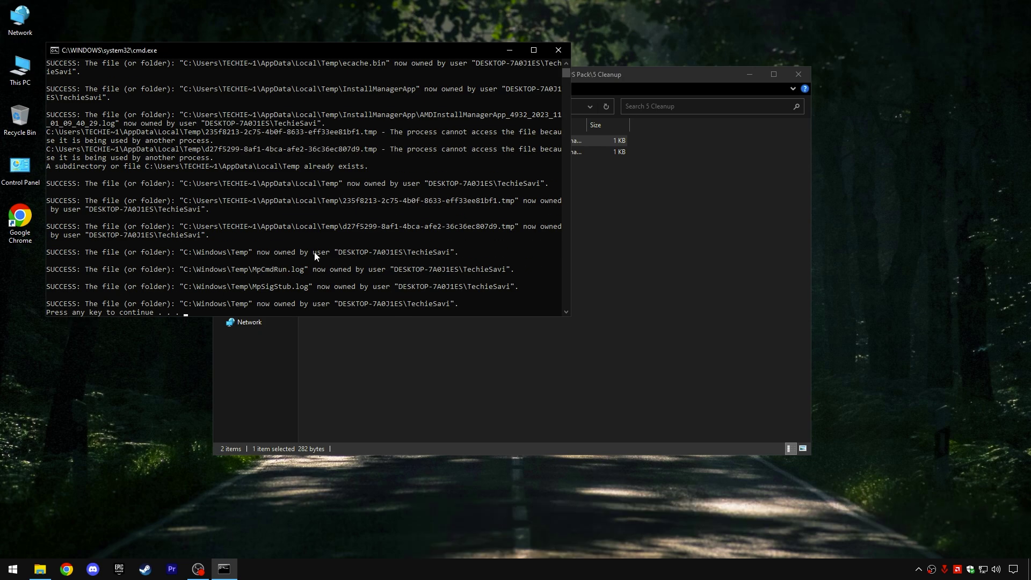
key(Return)
- Run the "Delete Update Cache" script and dismiss its console window
double_click(324, 154)
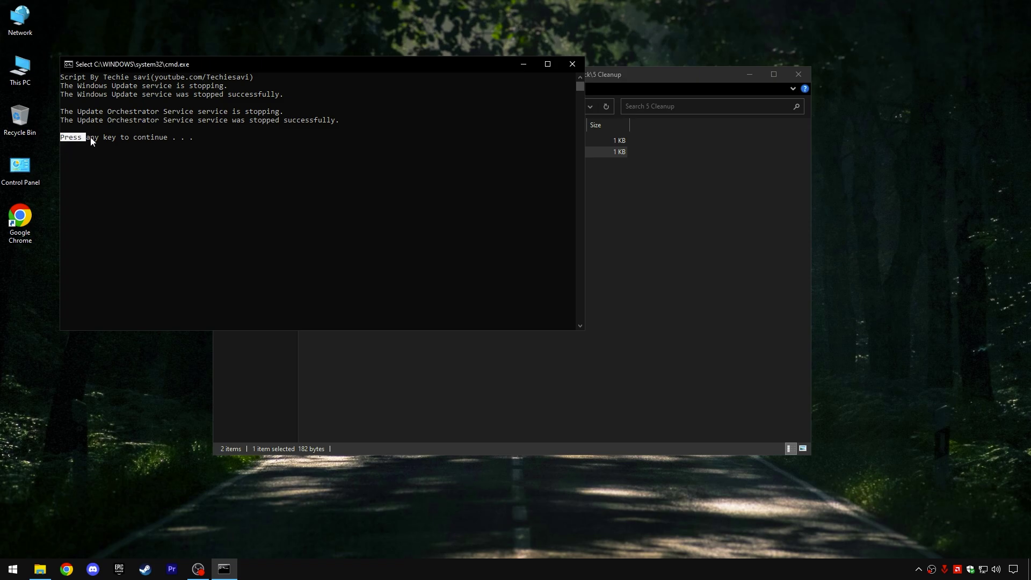
drag(90, 137, 180, 138)
key(Return)
- Open the "6 Ram Optimizations" folder and check the total installed memory in Task Manager's performance details
click(352, 106)
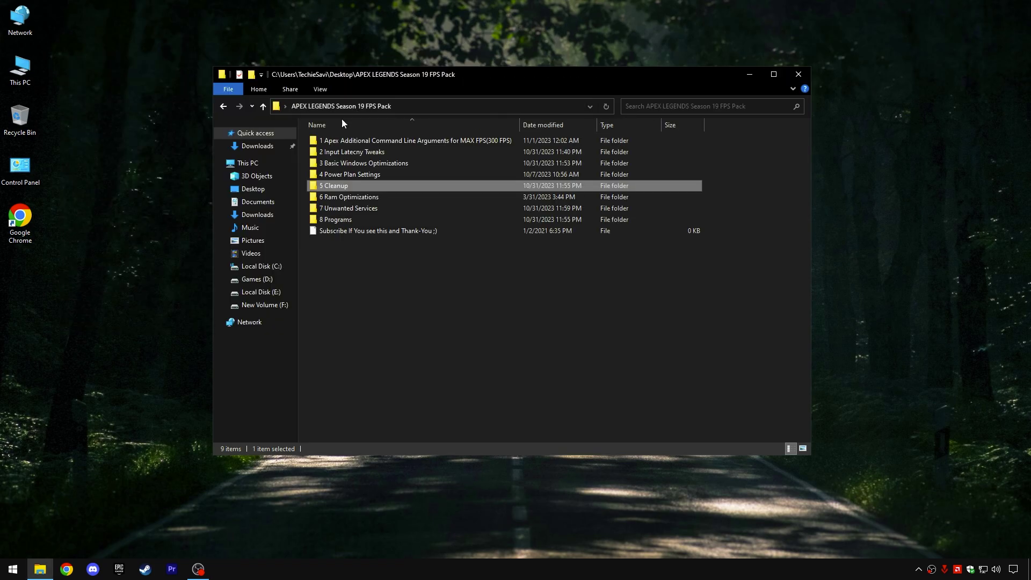
double_click(343, 196)
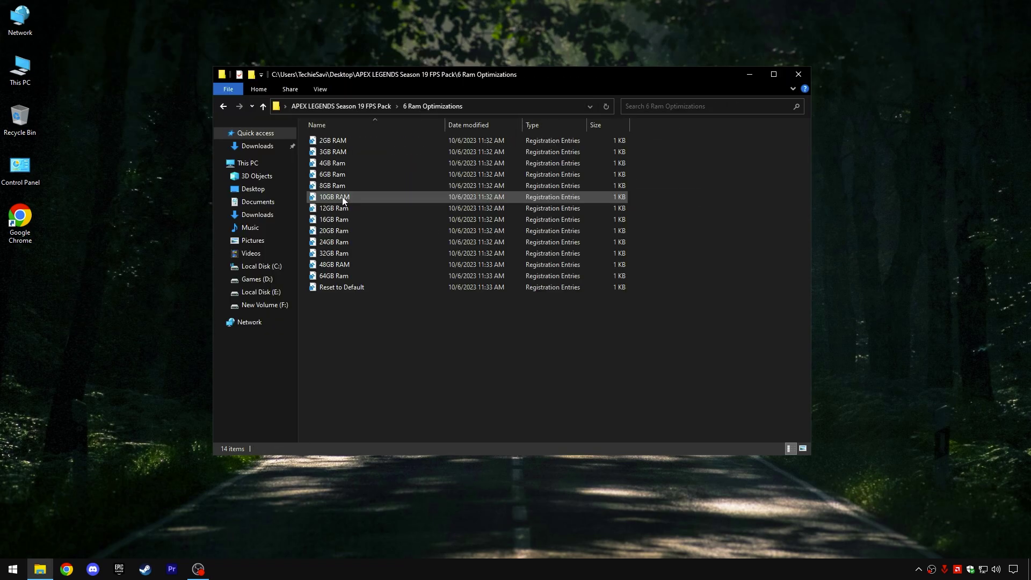
right_click(8, 576)
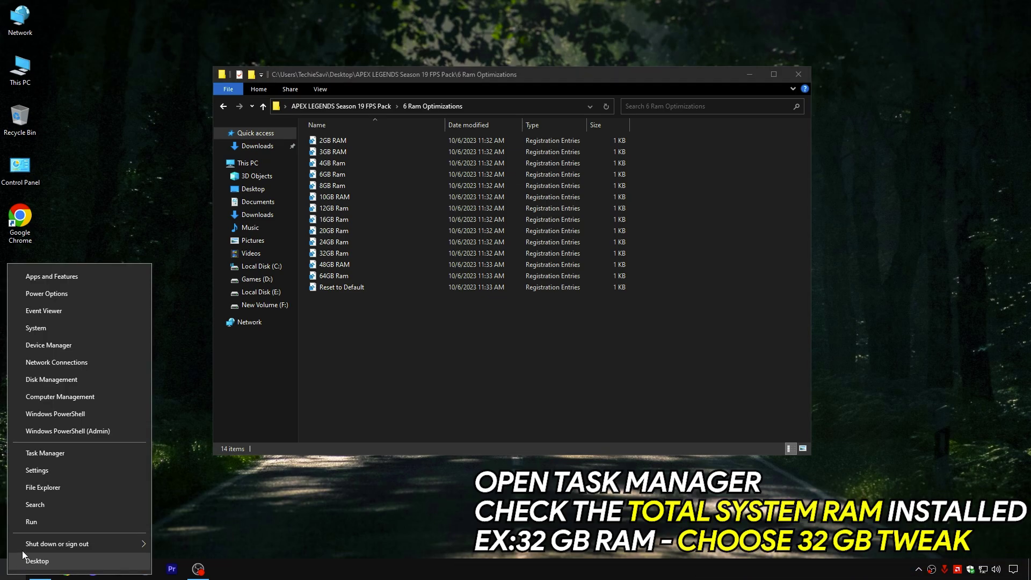
click(48, 454)
click(704, 114)
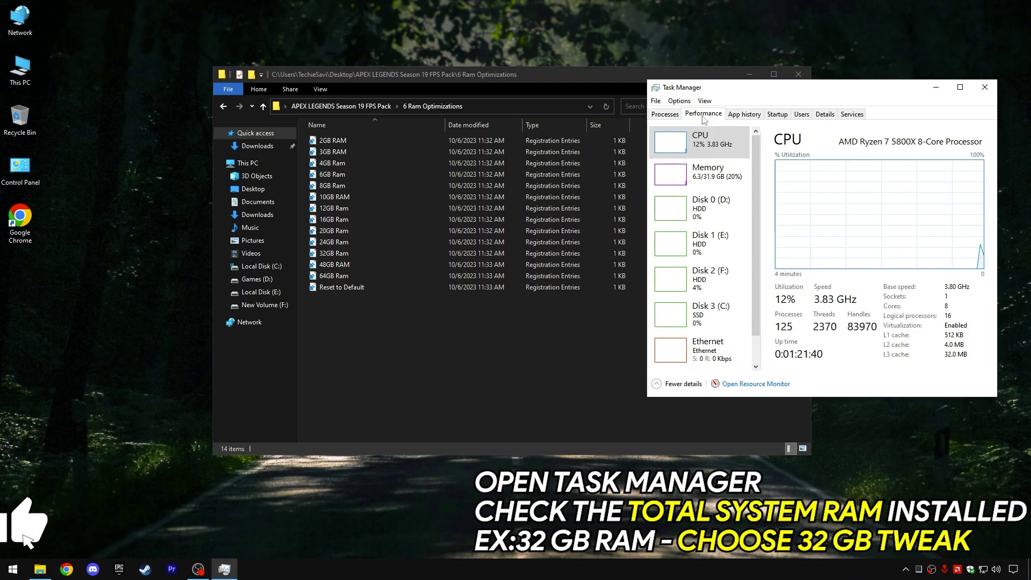
double_click(695, 184)
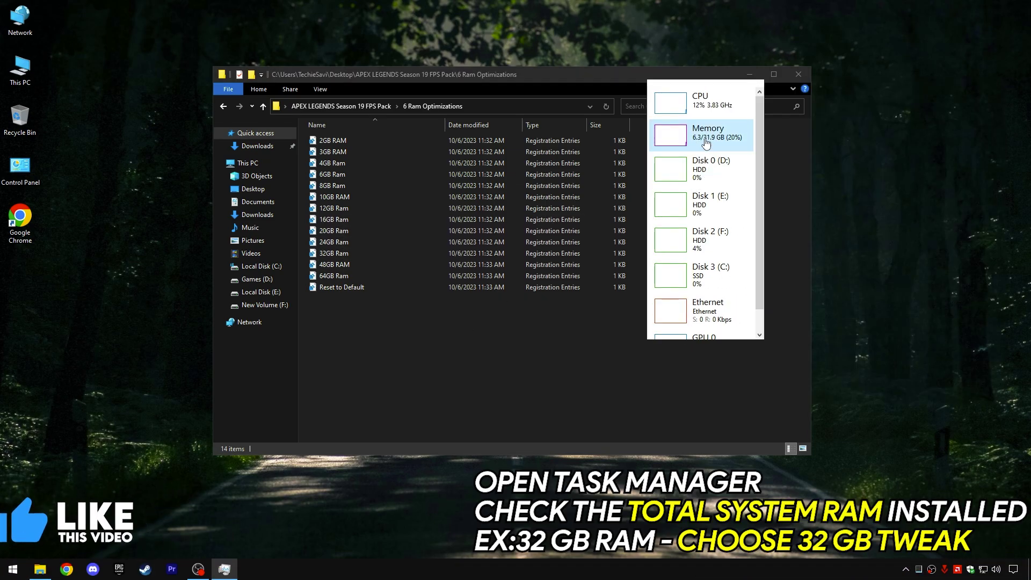
double_click(714, 142)
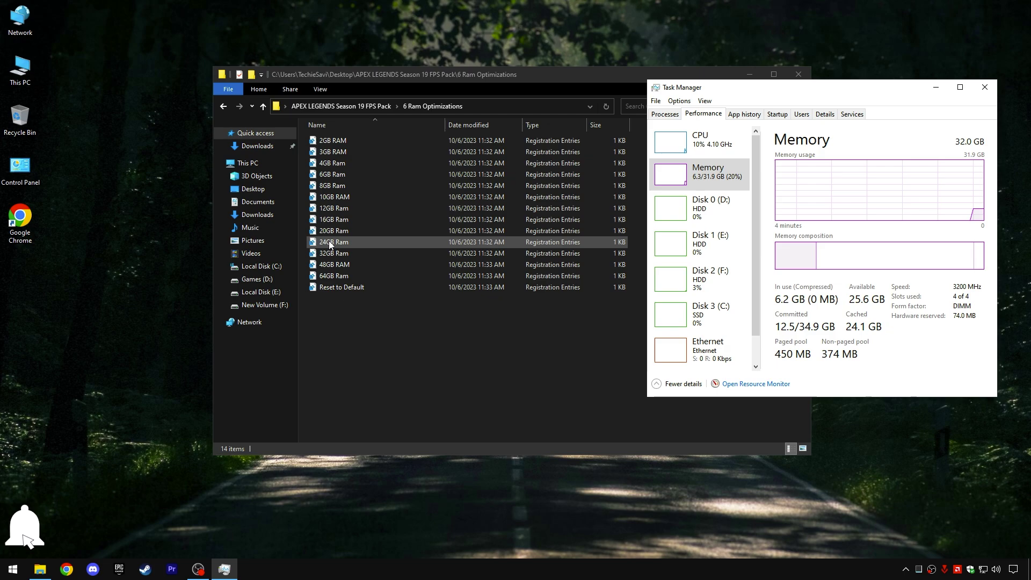
- Add the "32GB Ram" file to the registry, close Task Manager, and return to the "APEX LEGENDS Season 19 FPS Pack" folder
click(324, 256)
double_click(324, 257)
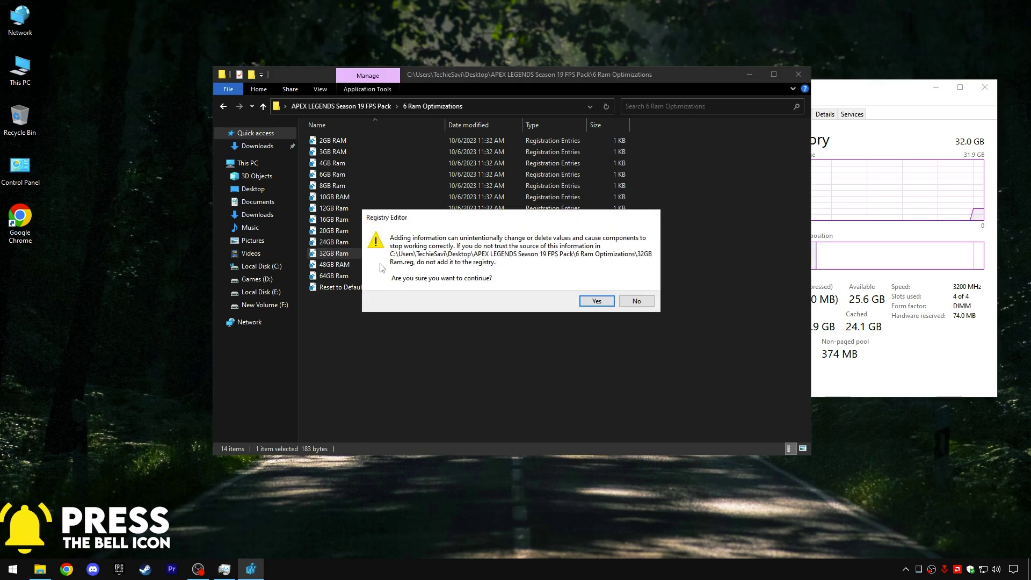
click(593, 301)
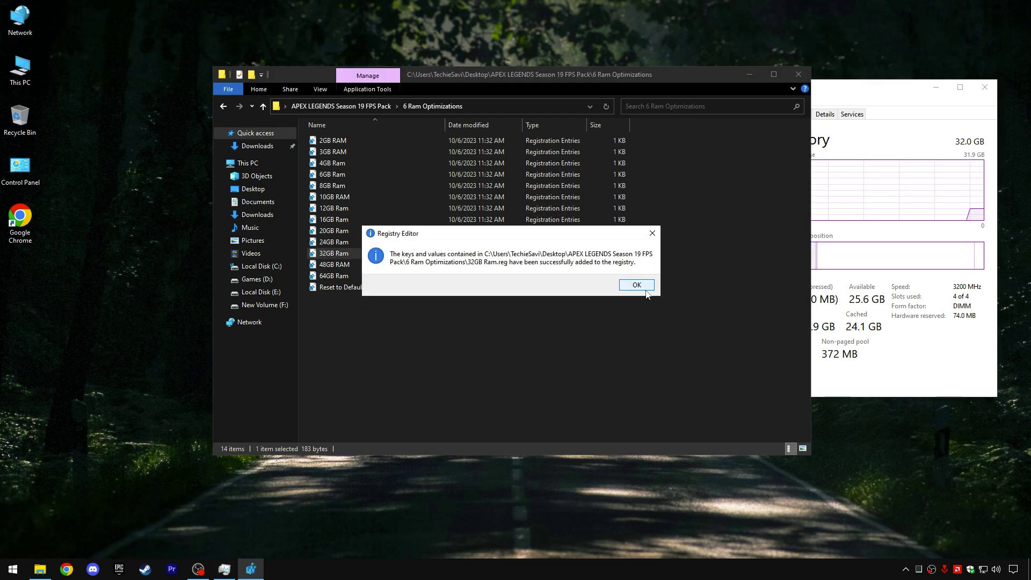
click(643, 289)
click(985, 87)
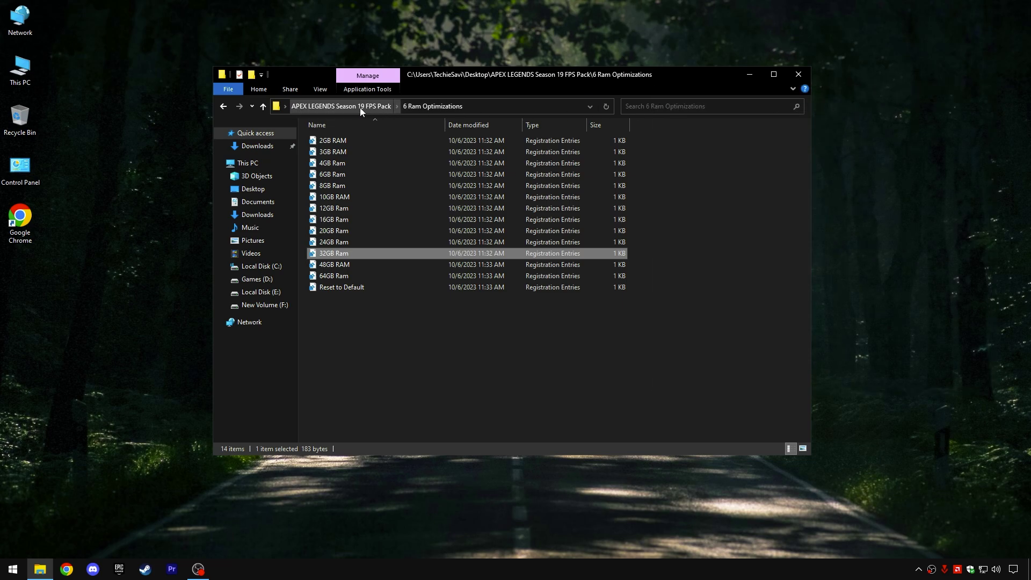
click(357, 106)
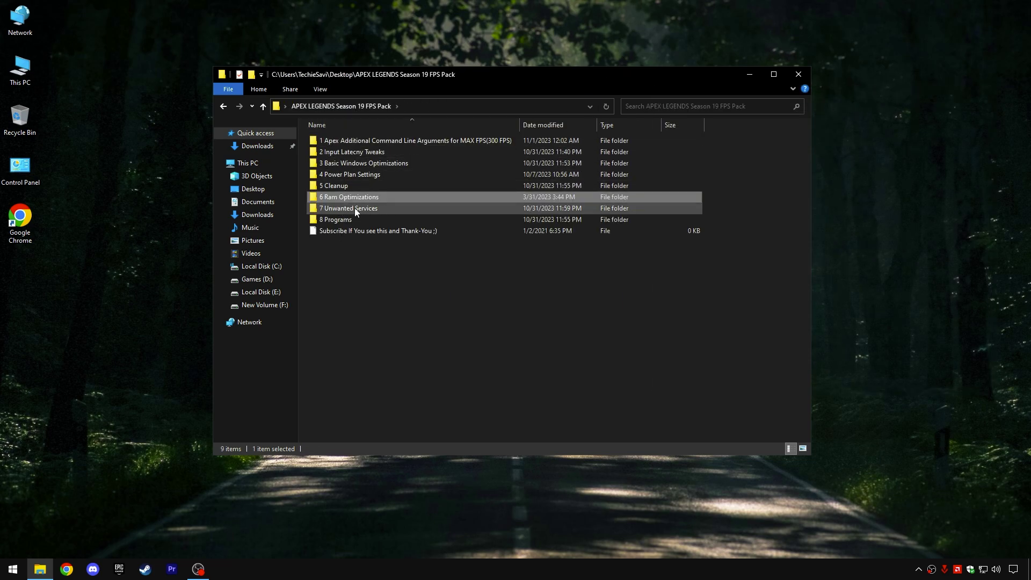
- Open the "7 Unwanted Services" folder and add the "Disable Diagnostics Services" file to the registry
double_click(365, 210)
drag(348, 227, 430, 145)
click(406, 194)
click(359, 152)
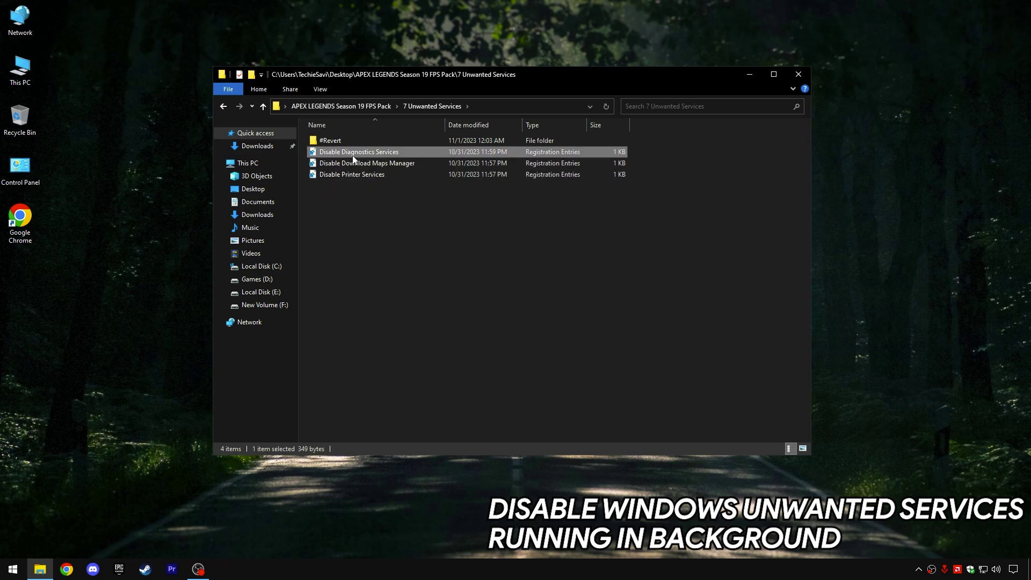
right_click(352, 154)
click(378, 165)
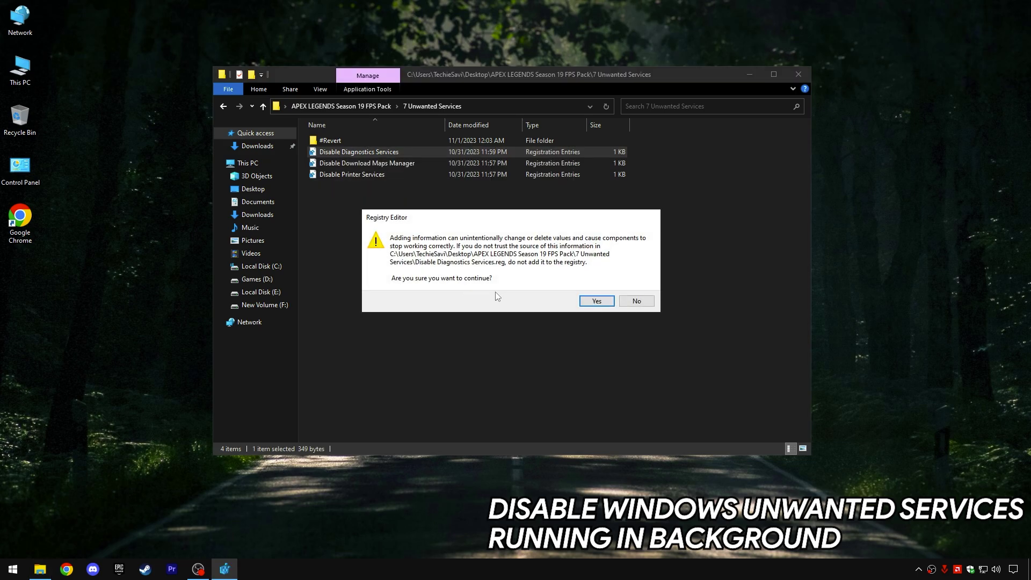
click(596, 301)
click(642, 288)
- Add the "Disable Download Maps Manager" and "Disable Printer Services" files to the registry
right_click(366, 167)
click(400, 176)
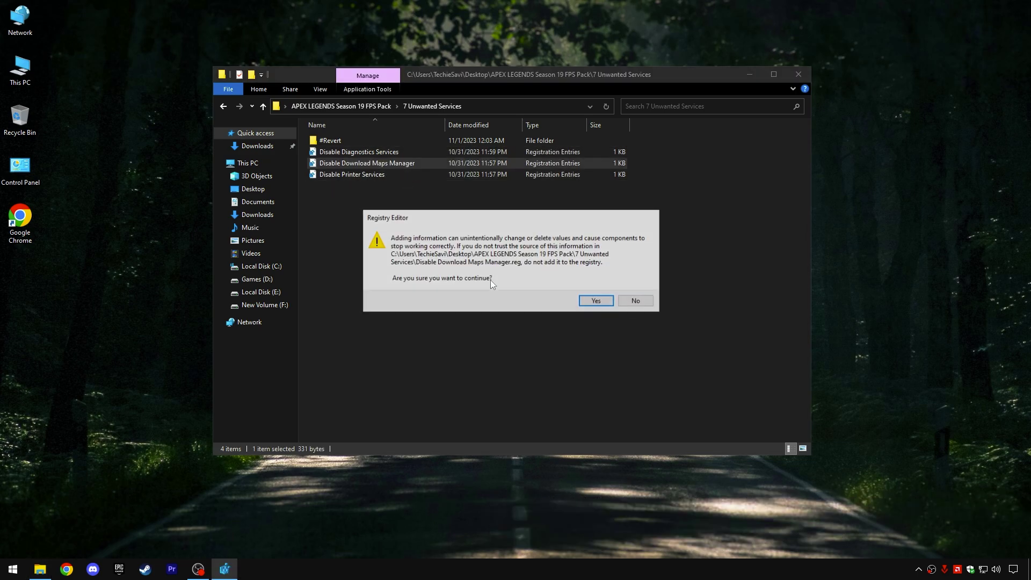
click(593, 302)
click(641, 288)
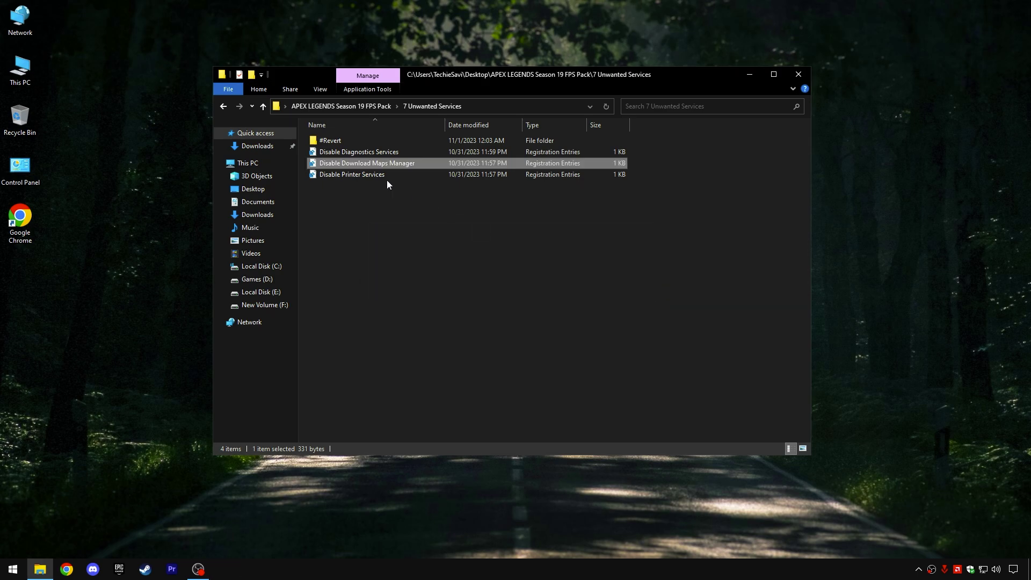
right_click(349, 173)
click(408, 180)
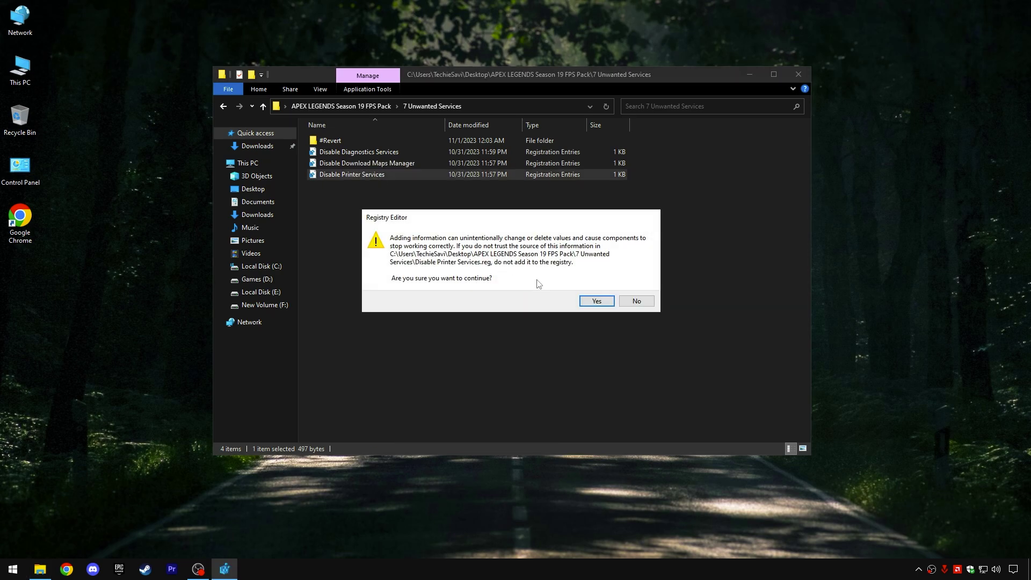
click(596, 301)
click(639, 288)
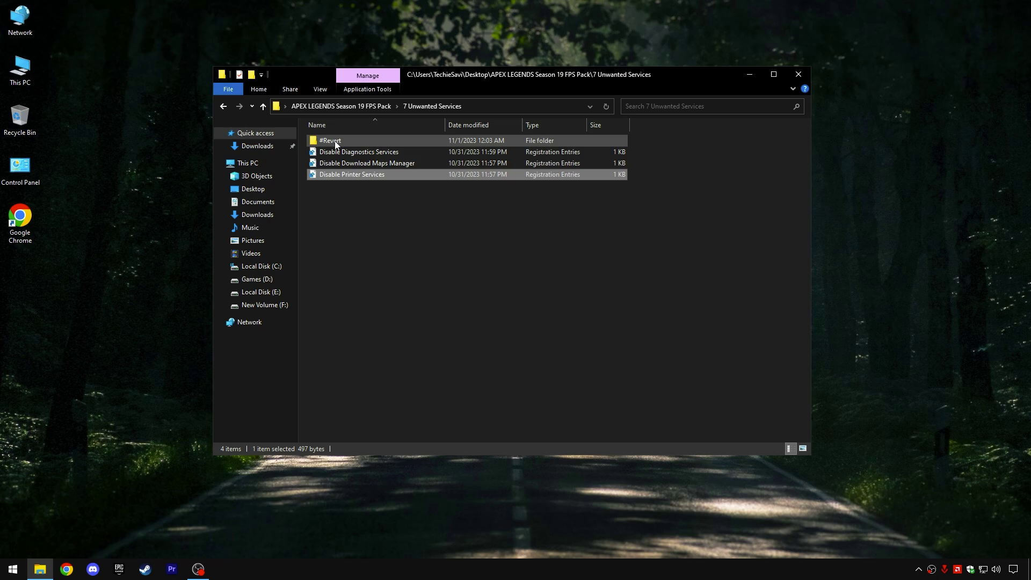
- Look over the files in the "#Revert" folder, then return to the "APEX LEGENDS Season 19 FPS Pack" folder
double_click(334, 141)
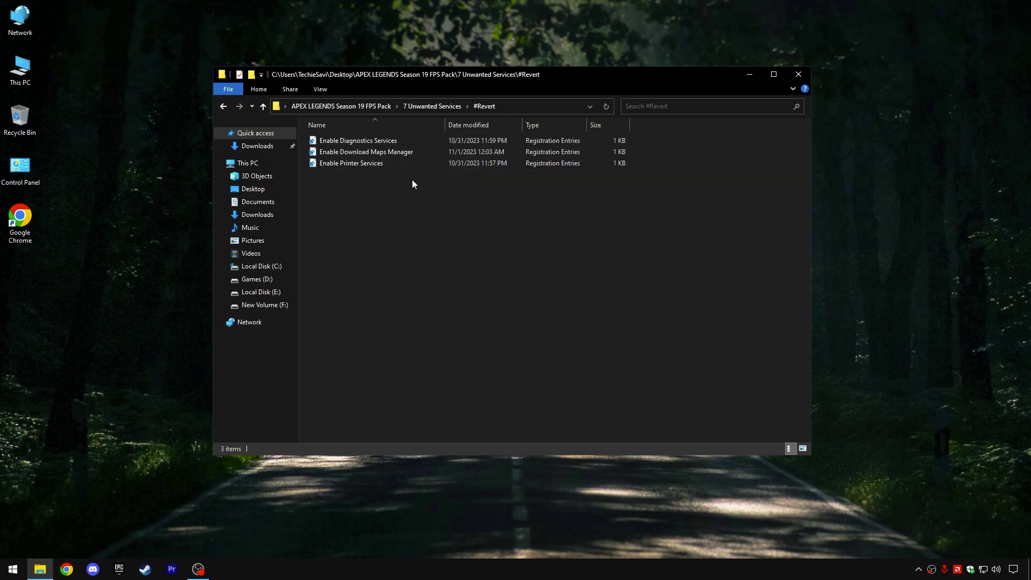
drag(380, 189, 417, 141)
click(392, 197)
click(429, 105)
click(375, 106)
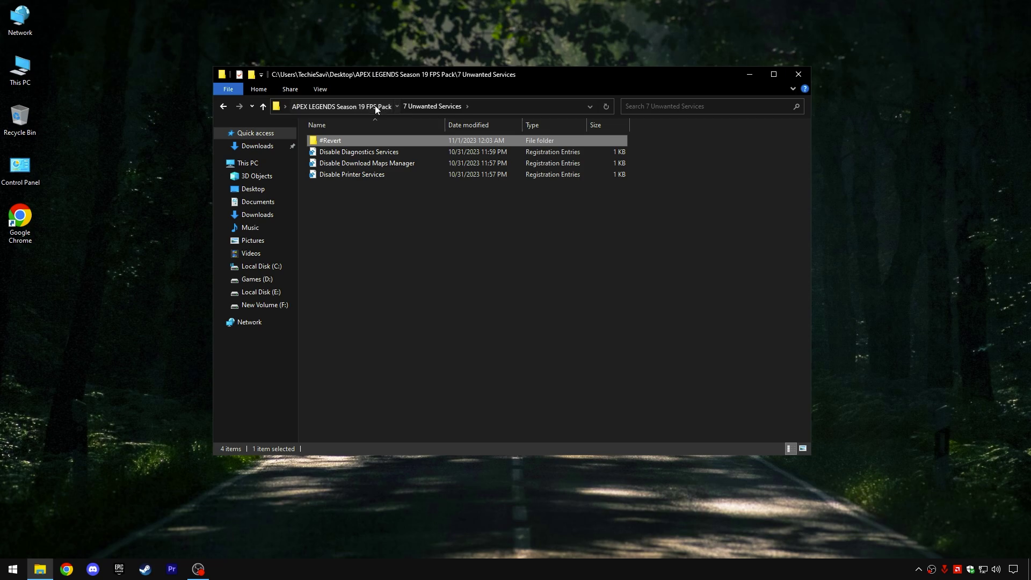
- Open the "8 Programs" folder and run MSI Mode Utility 3.0 as administrator
double_click(329, 220)
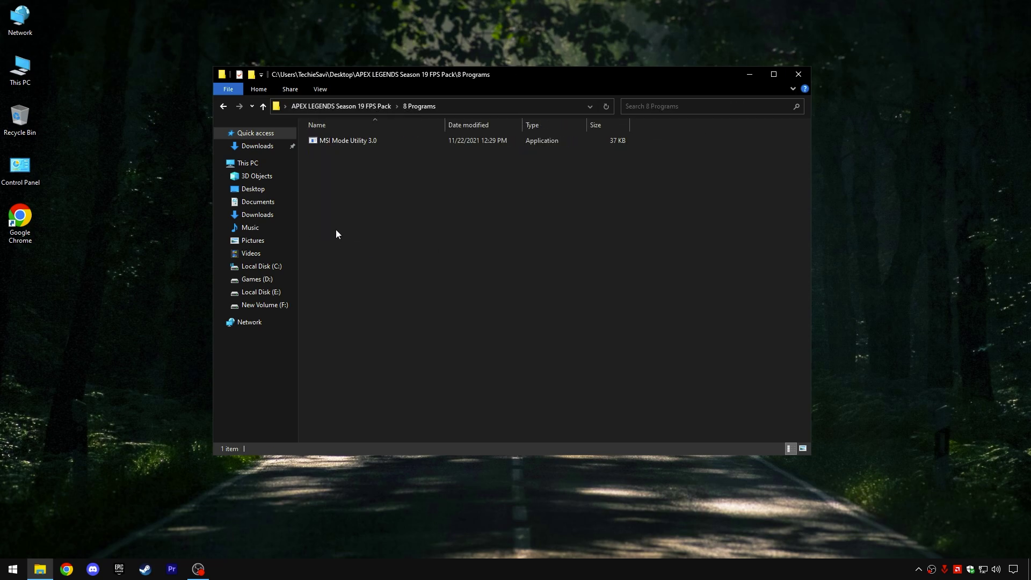
right_click(346, 140)
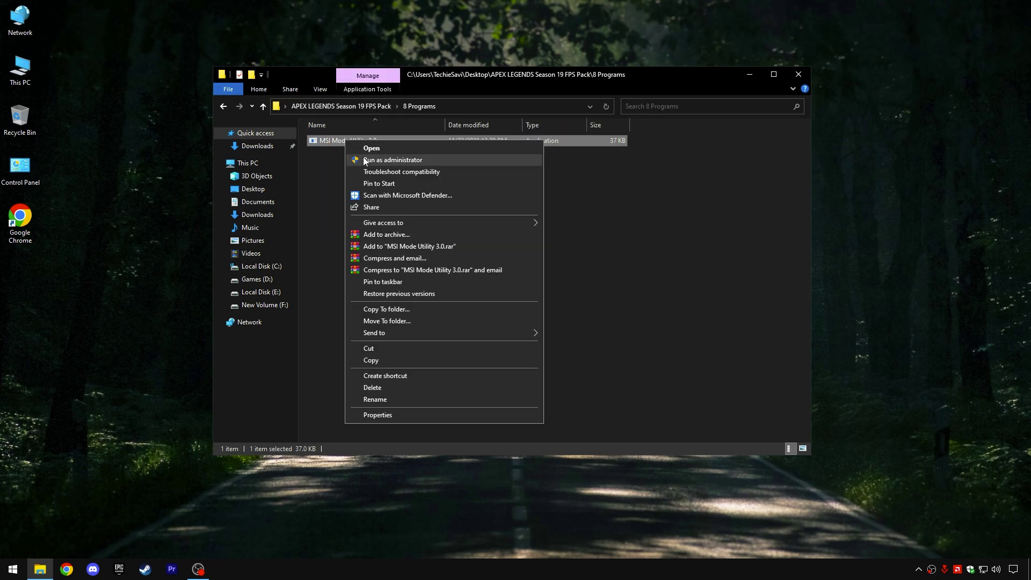
click(395, 159)
drag(426, 82, 538, 78)
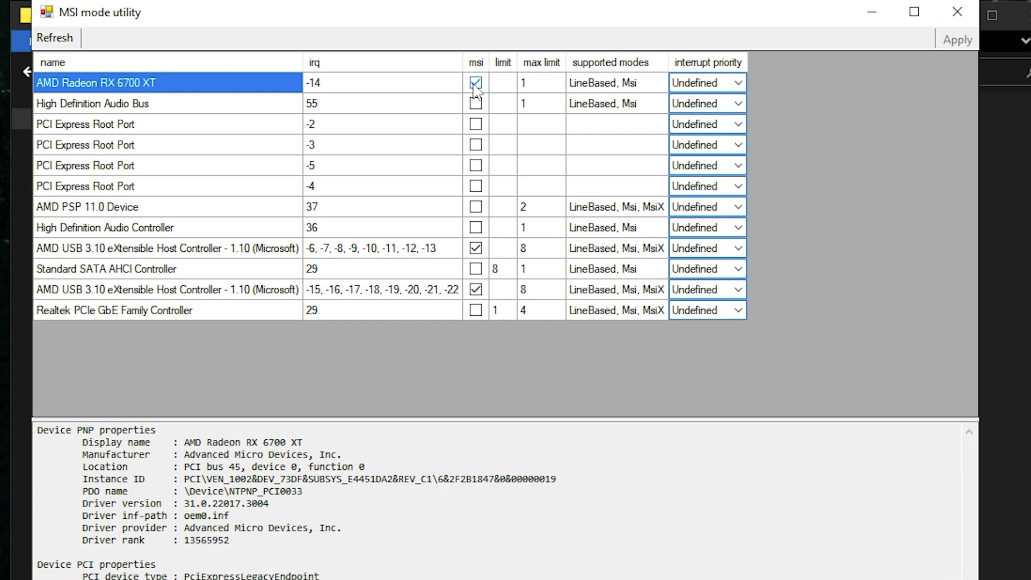
- Set the interrupt priority to High for the AMD Radeon RX 6700 XT and both AMD USB 3.10 host controllers, then apply and close the utility
click(722, 91)
click(708, 138)
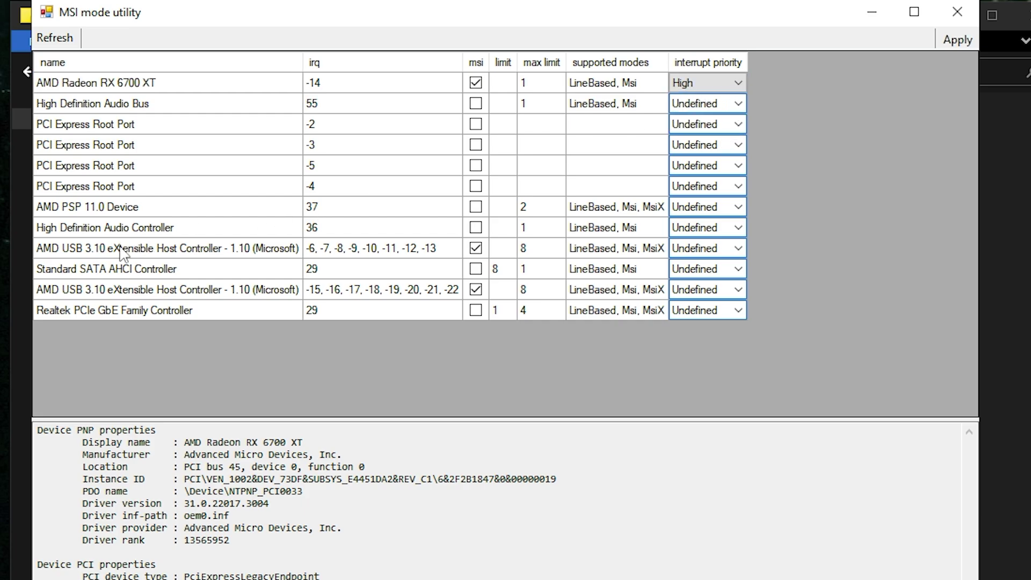
click(739, 249)
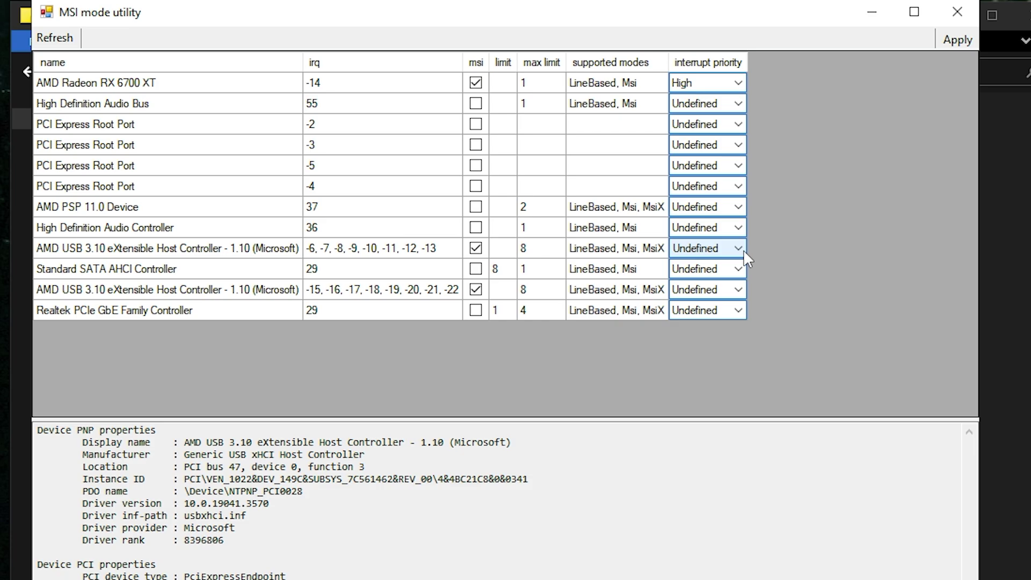
click(743, 250)
click(704, 310)
scroll(708, 248, down, 3)
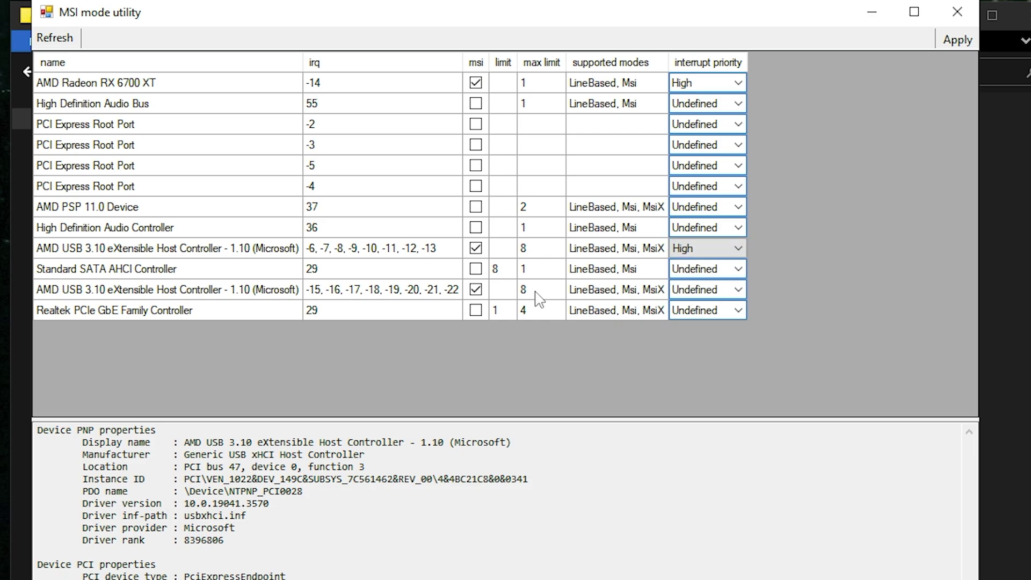
click(734, 294)
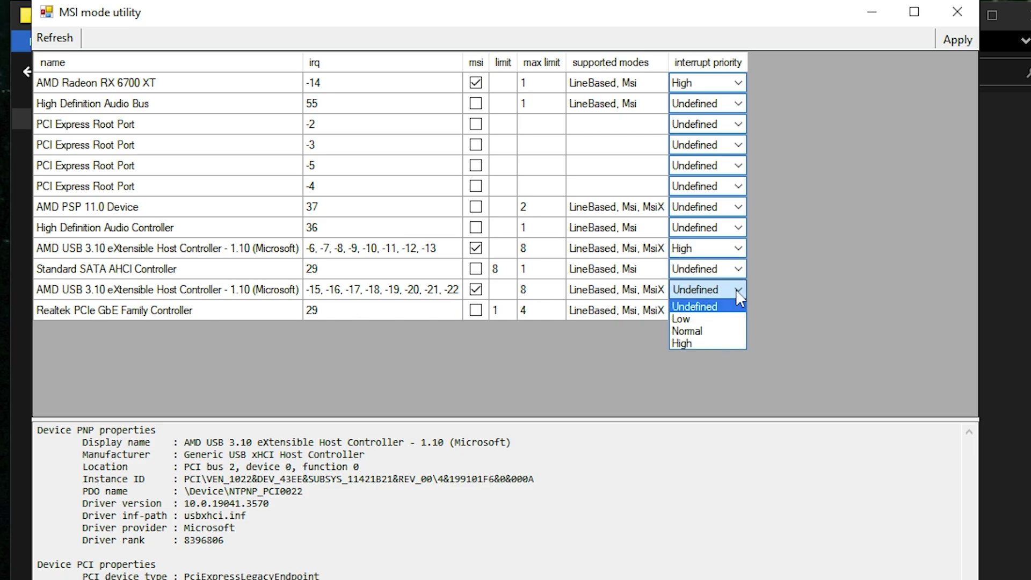
click(692, 341)
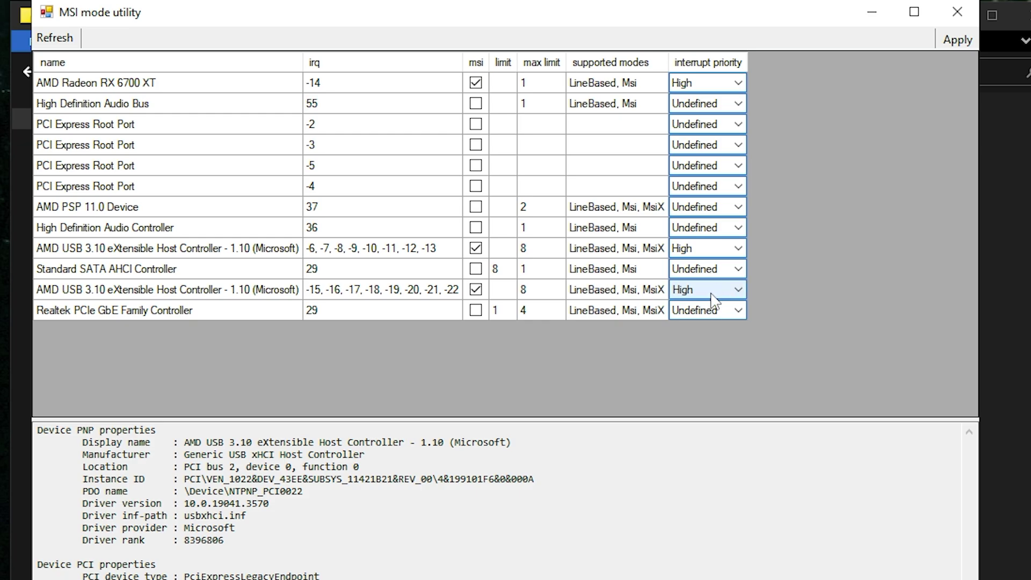
click(962, 42)
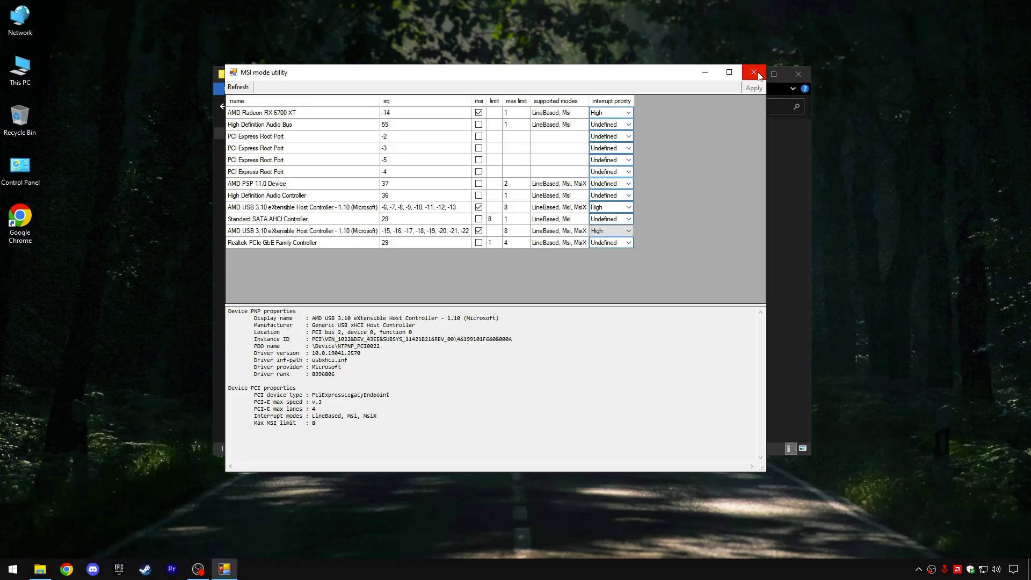
click(754, 72)
- Return to the "APEX LEGENDS Season 19 FPS Pack" folder and close its window
click(359, 110)
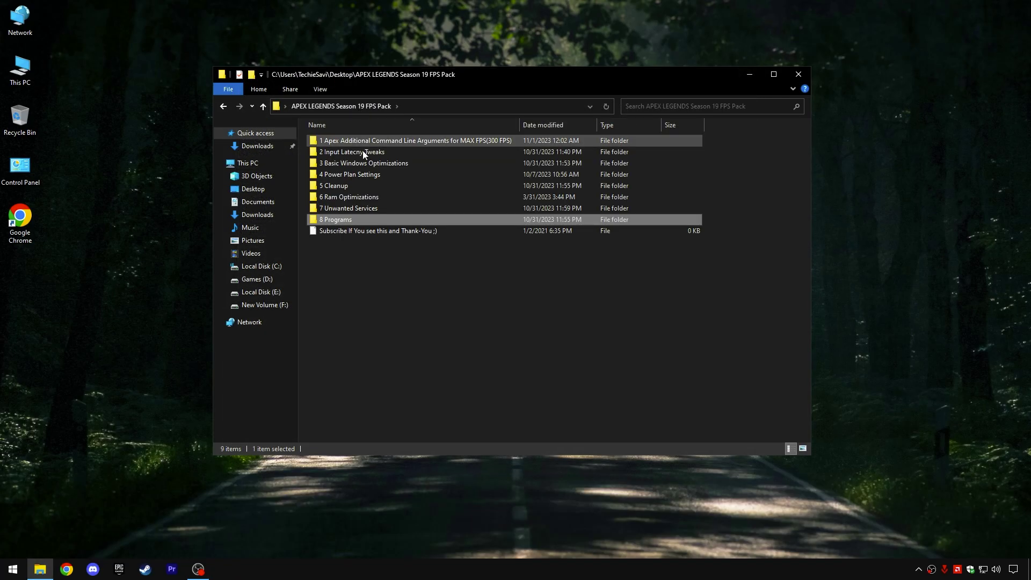
drag(360, 257, 729, 144)
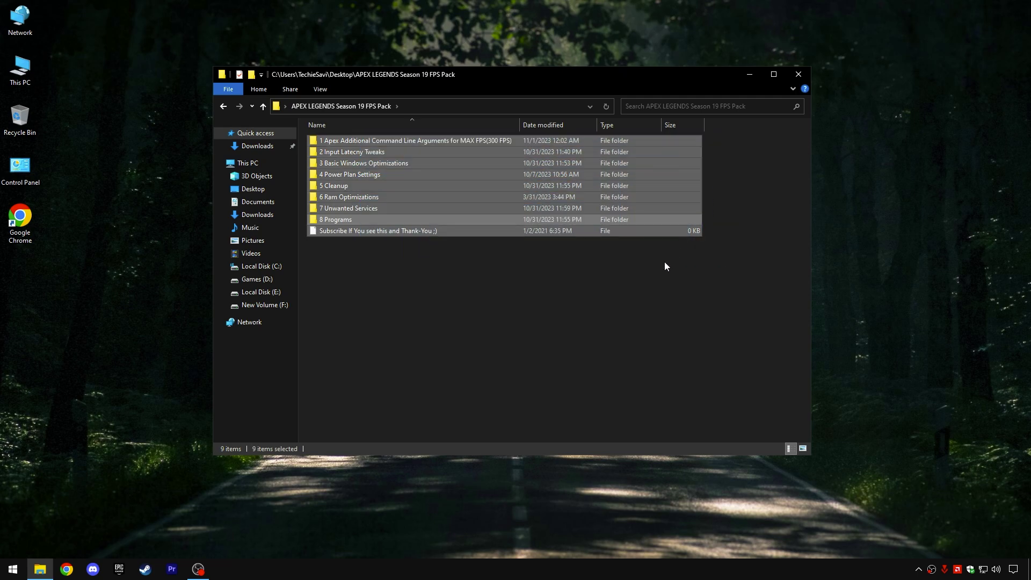
click(652, 278)
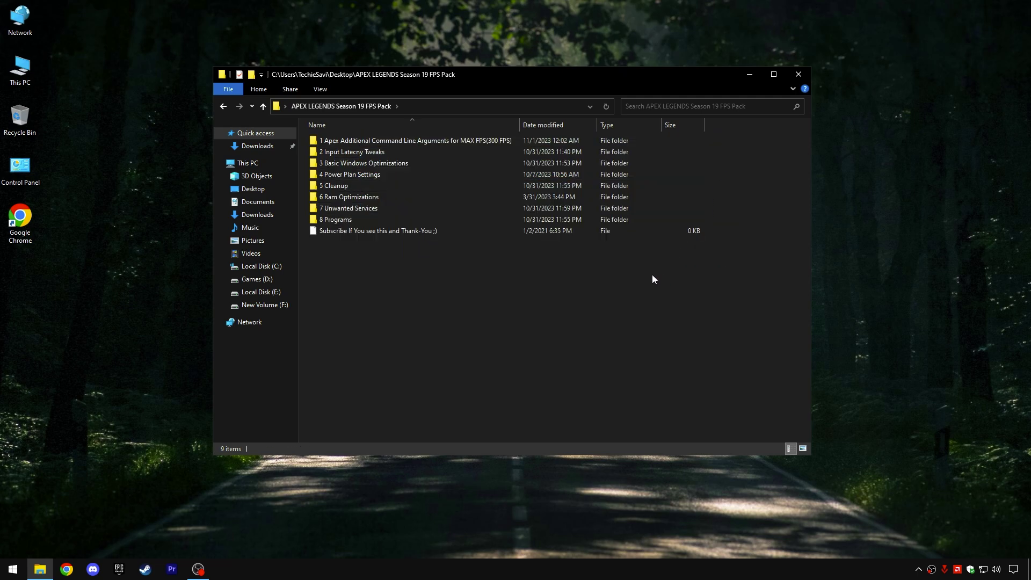
click(799, 75)
- Switch to AMD Software: Adrenalin Edition and open the Apex Legends profile from the games library
right_click(334, 91)
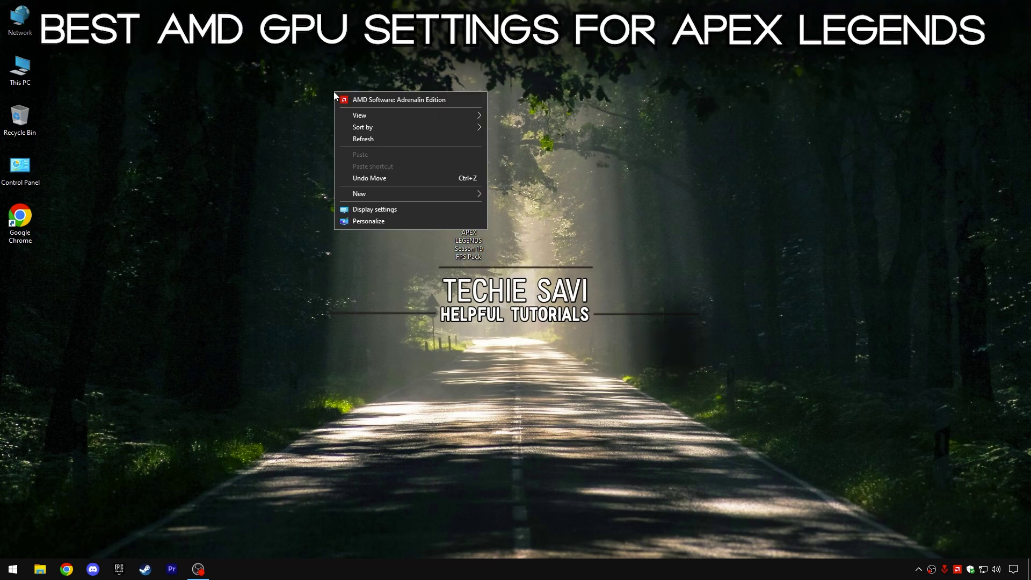
click(401, 101)
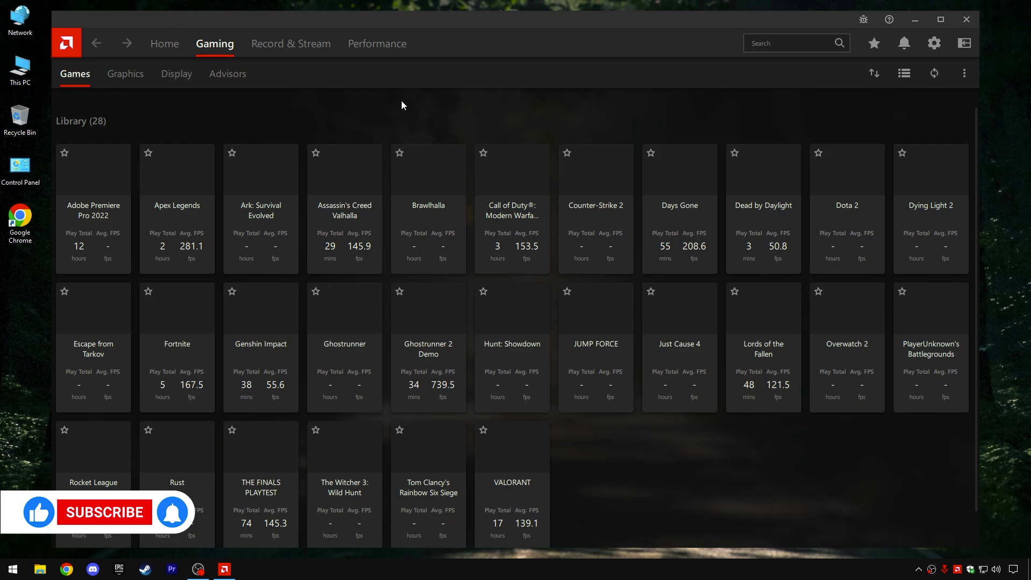
click(934, 76)
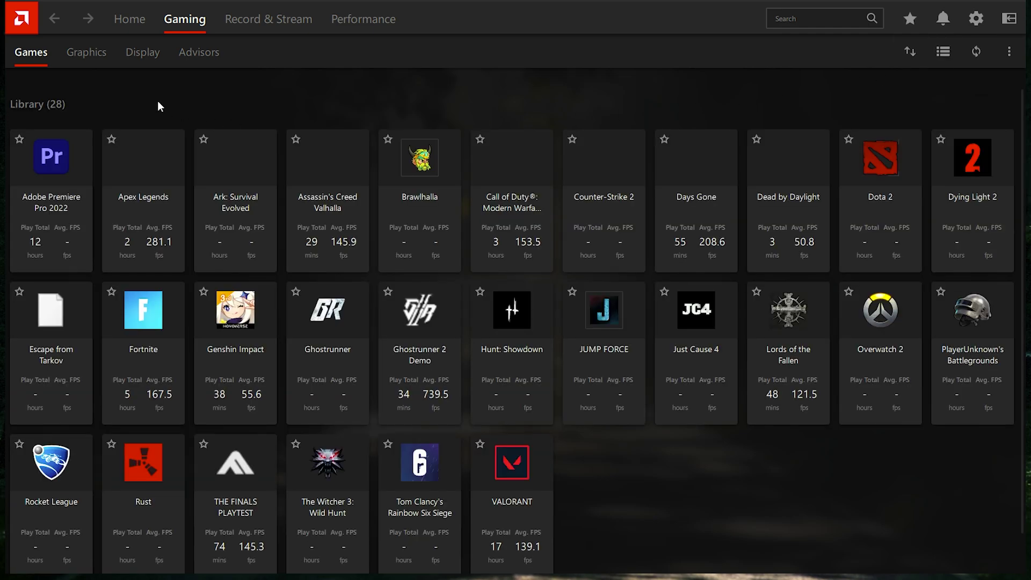
click(144, 179)
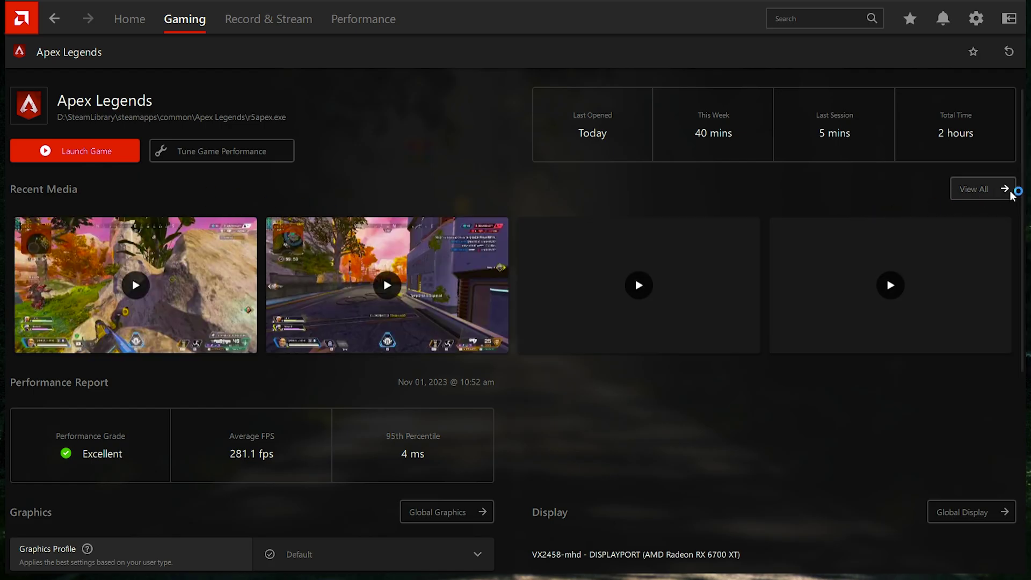
- Enable Radeon Anti-Lag and Radeon Enhanced Sync in the Apex Legends graphics settings
scroll(1016, 259, down, 2)
scroll(1017, 259, down, 5)
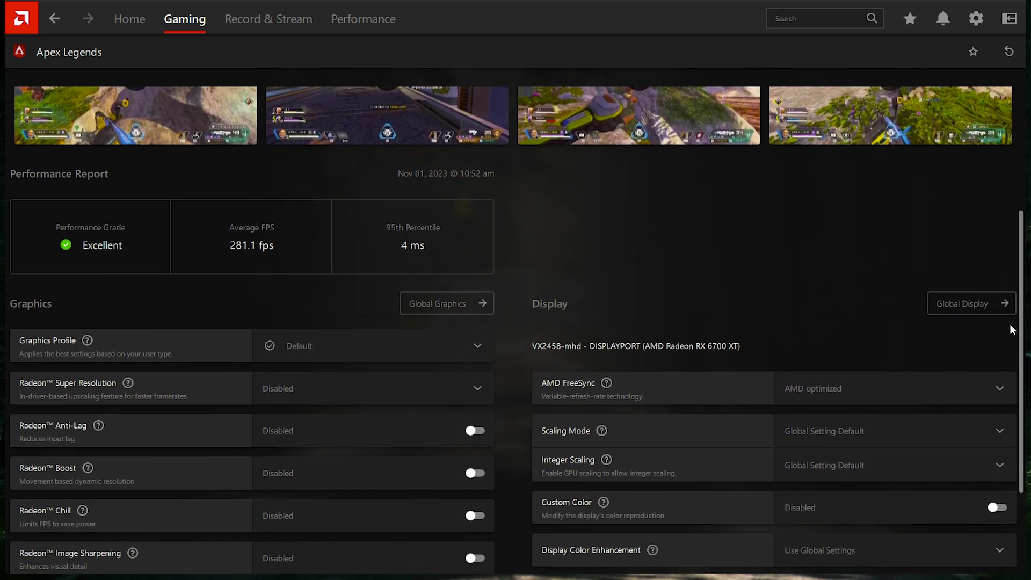
scroll(170, 342, down, 1)
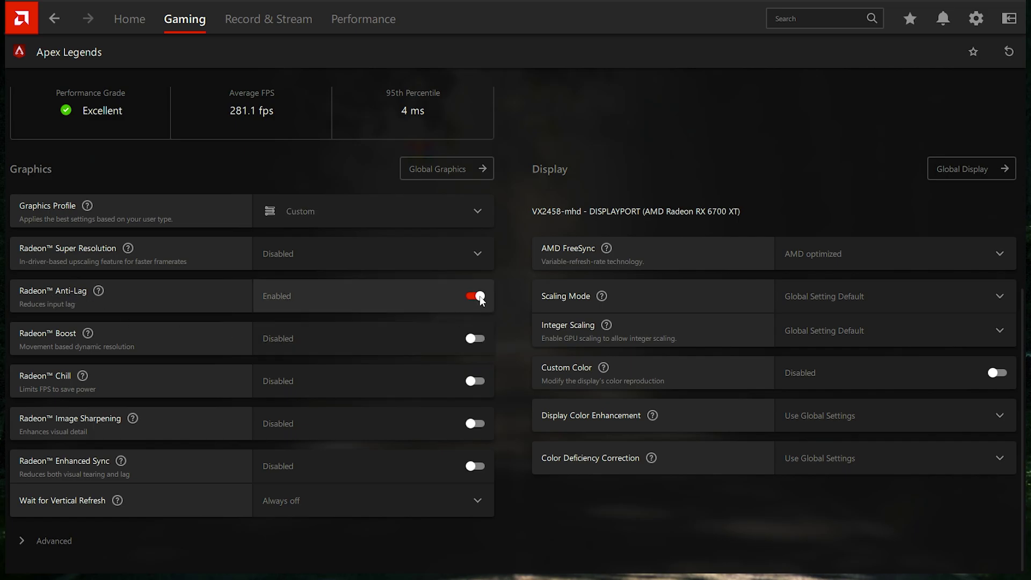
click(407, 421)
scroll(408, 420, down, 1)
click(479, 388)
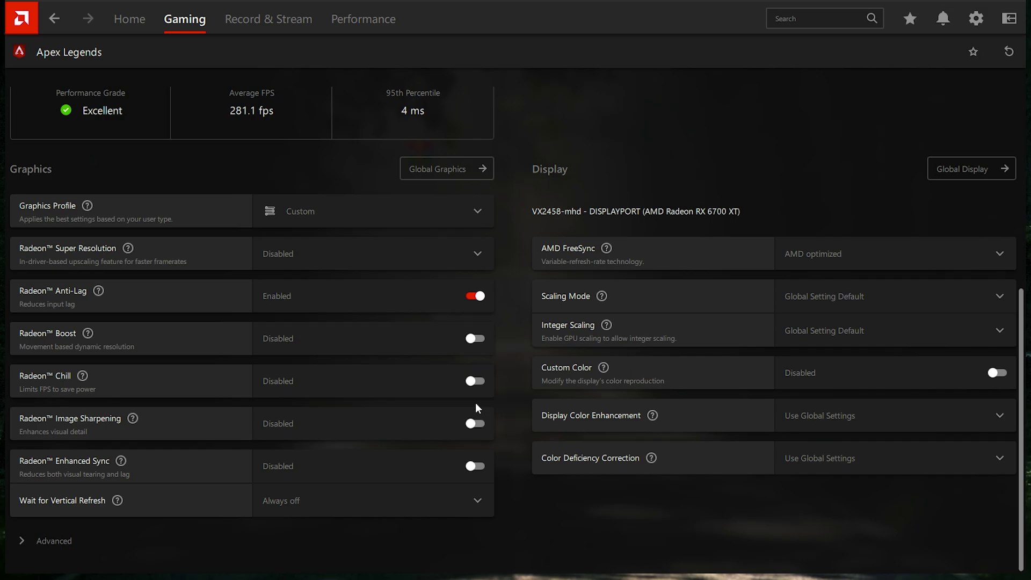
click(471, 466)
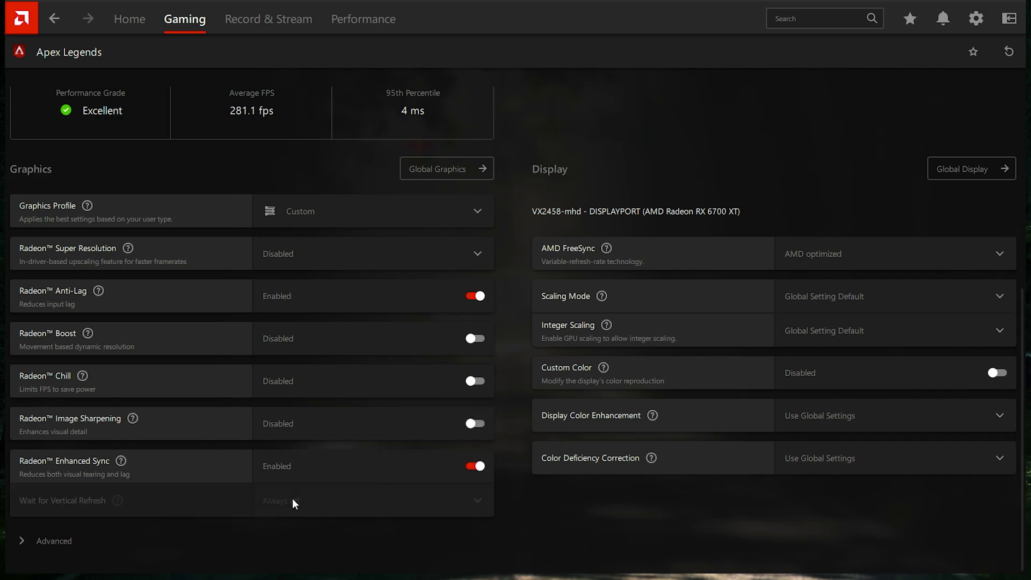
- Expand the advanced graphics settings, choosing "Use application settings" for Anti-Aliasing and Multisampling as the Anti-Aliasing Method
click(53, 541)
scroll(434, 412, down, 4)
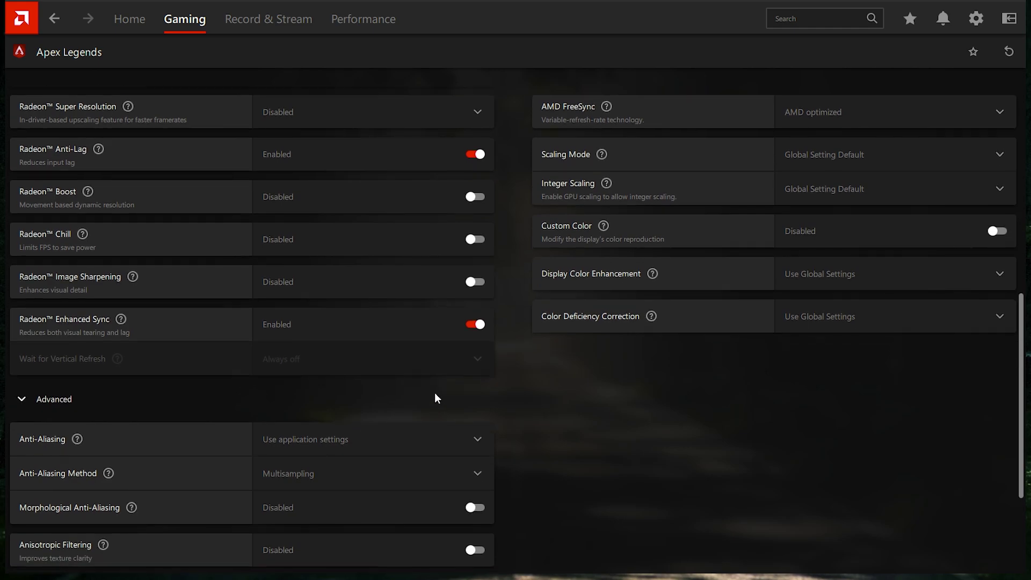
scroll(396, 368, down, 1)
click(349, 300)
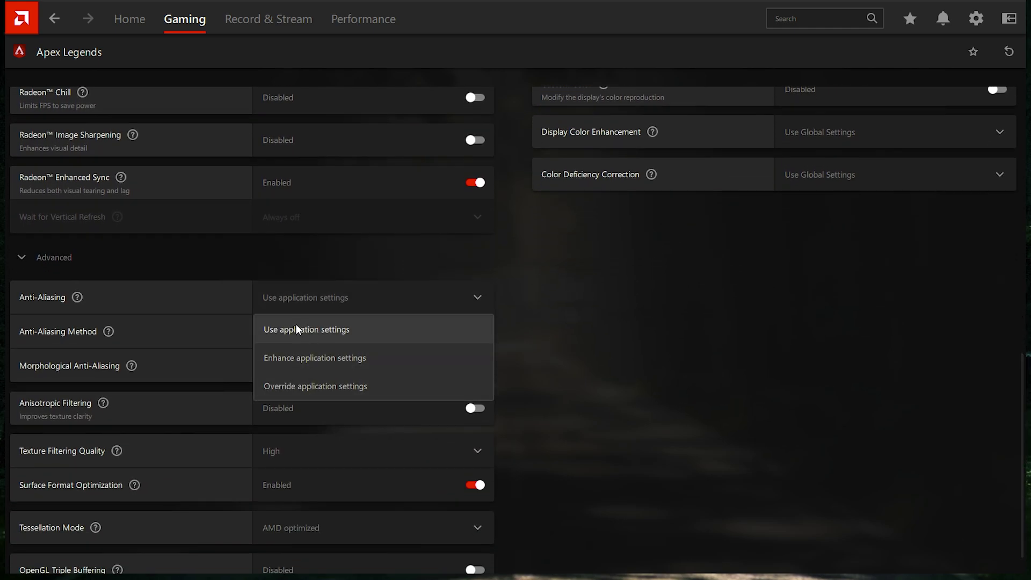
click(295, 324)
click(299, 338)
click(293, 363)
scroll(281, 342, down, 1)
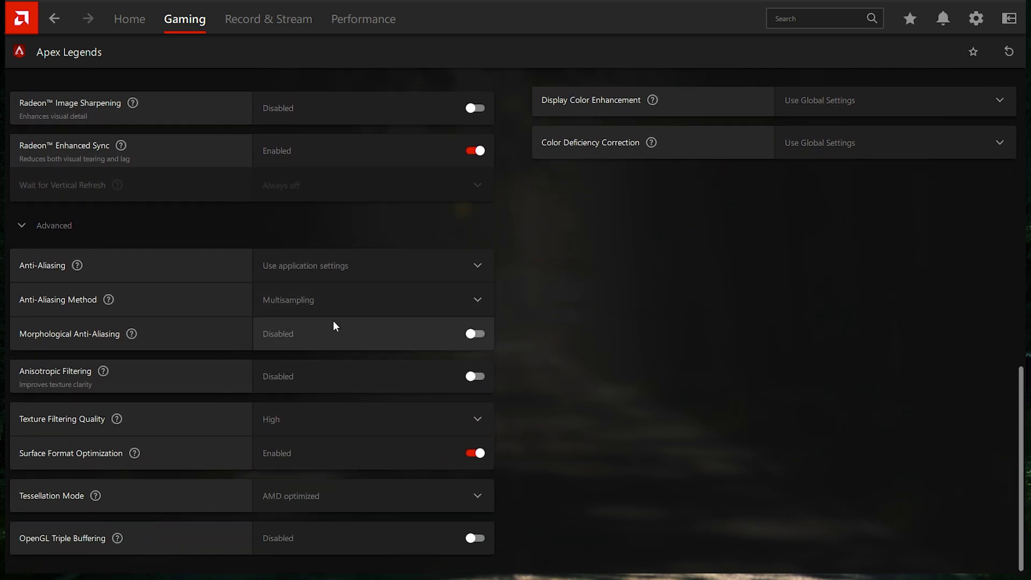
- Set Texture Filtering Quality to Standard and choose "AMD optimized" for Tessellation Mode
click(320, 416)
click(289, 486)
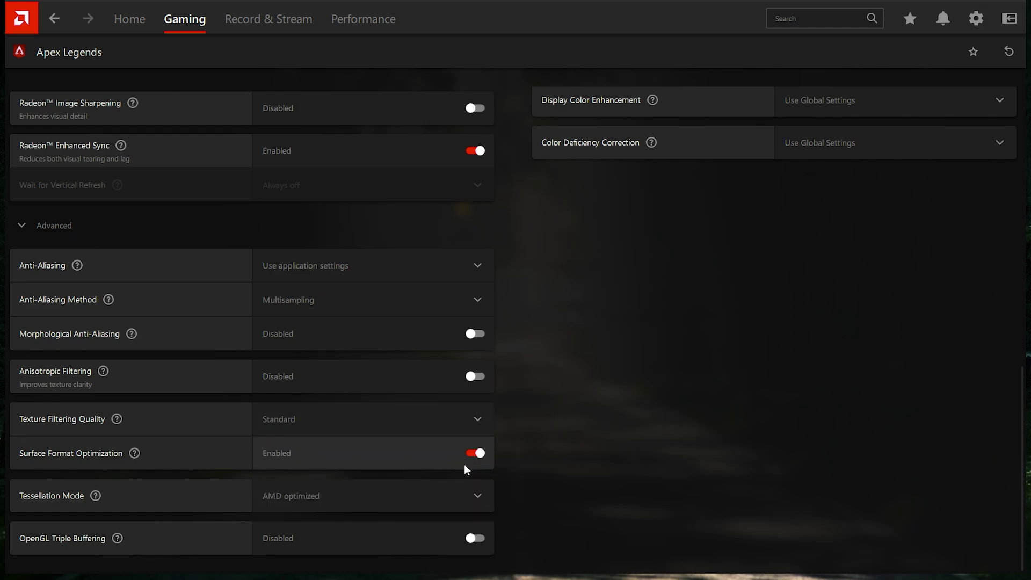
click(456, 497)
click(321, 502)
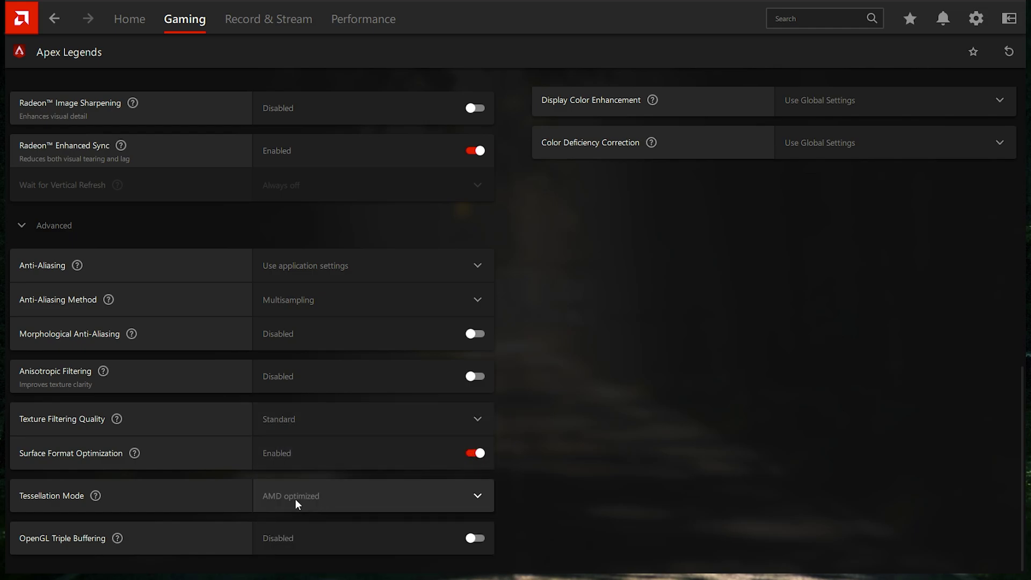
- Set AMD FreeSync to "AMD optimized" and Scaling Mode to "Global Setting Default" in the Apex Legends display settings
drag(1022, 471, 1028, 362)
click(838, 199)
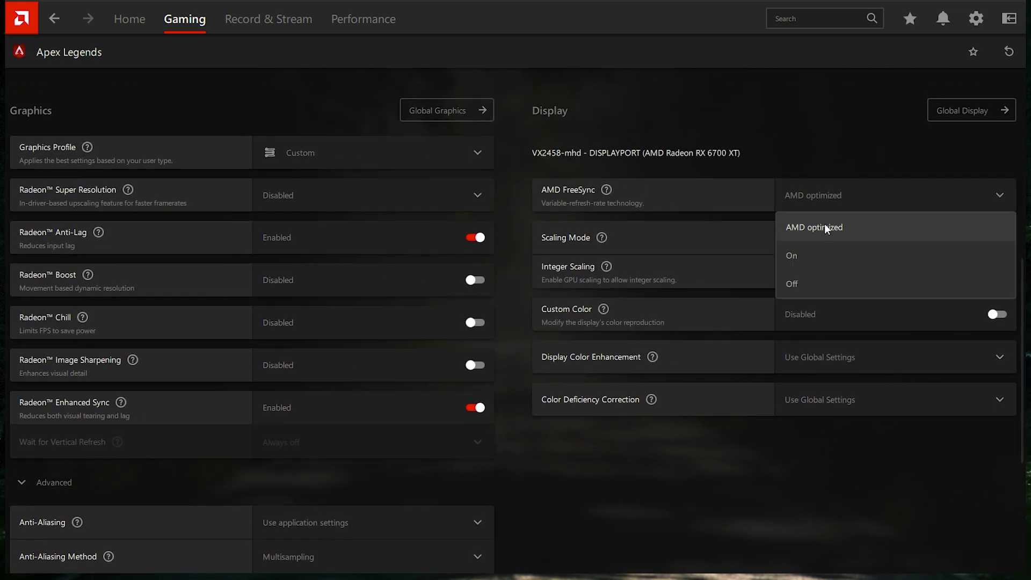
click(836, 215)
click(837, 235)
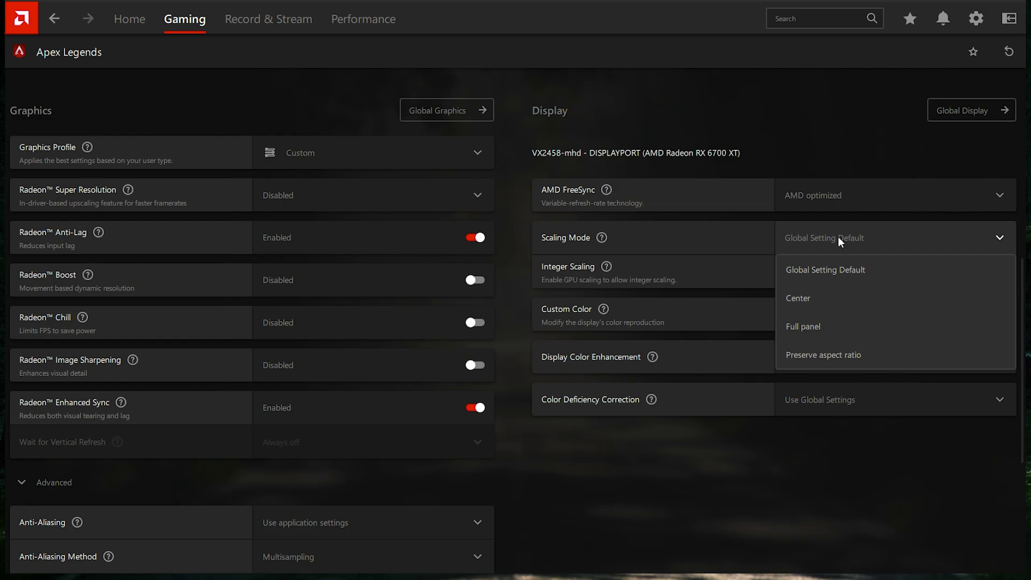
click(823, 269)
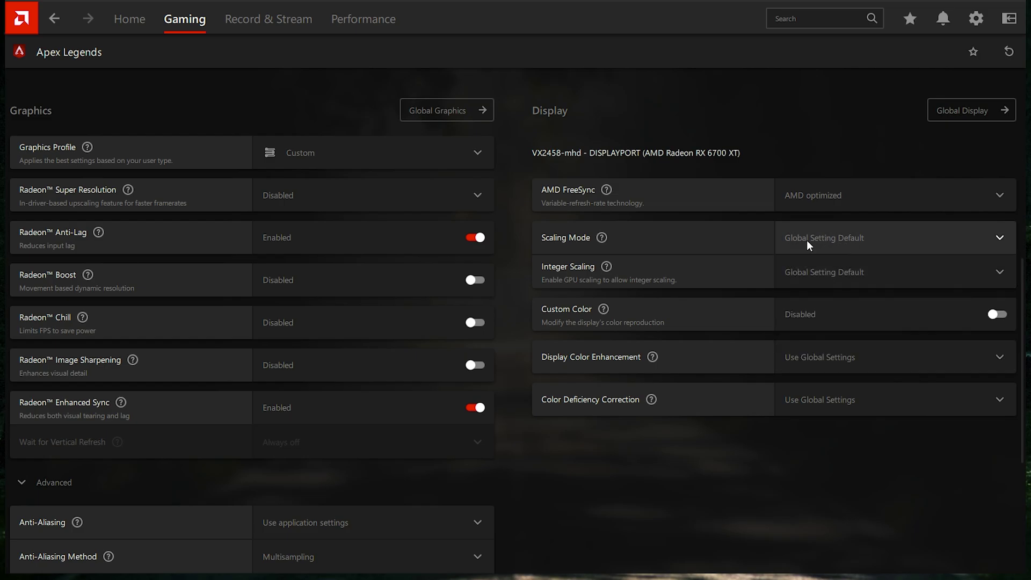
- Enable Custom Color for the display with Saturation at 160
click(826, 317)
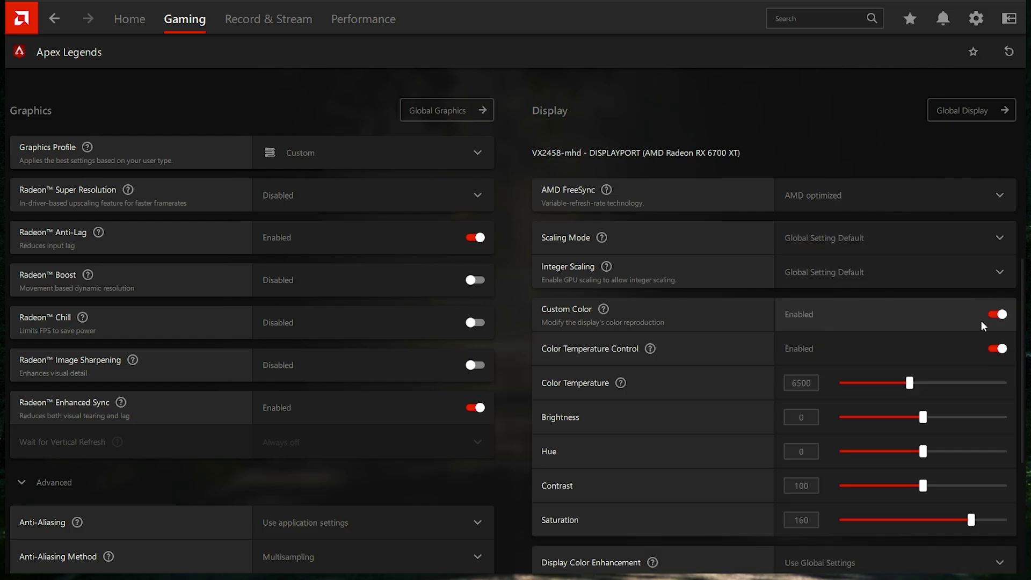
scroll(1024, 323, down, 4)
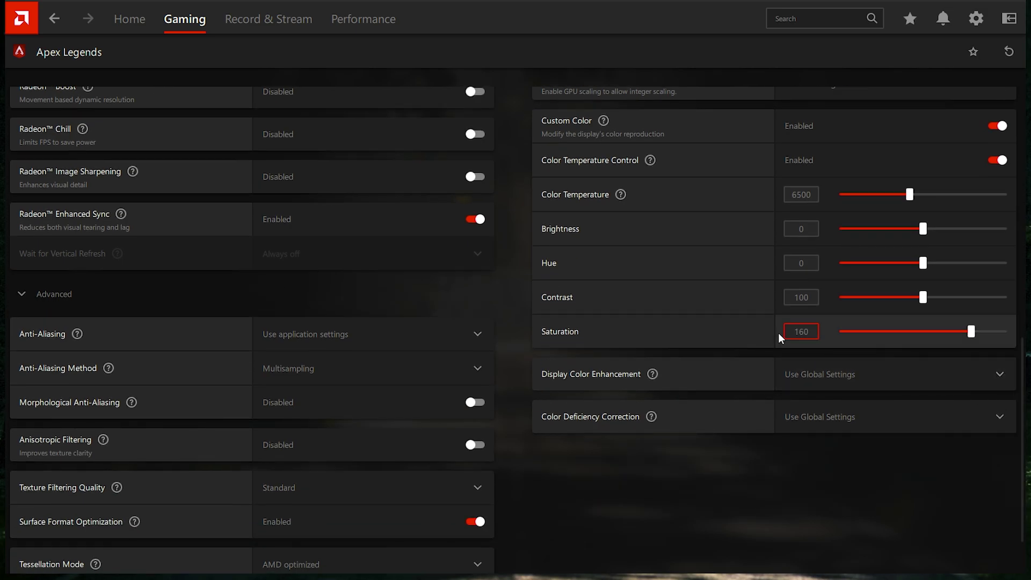
key(Return)
- Set Display Color Enhancement and Color Deficiency Correction to Disabled, and close the AMD software
click(830, 379)
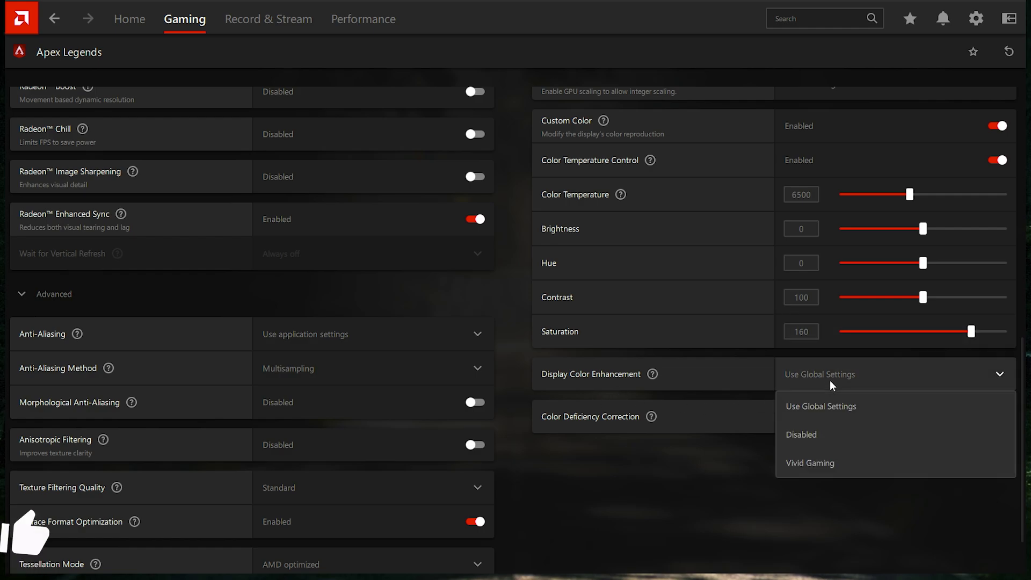
click(814, 433)
click(814, 411)
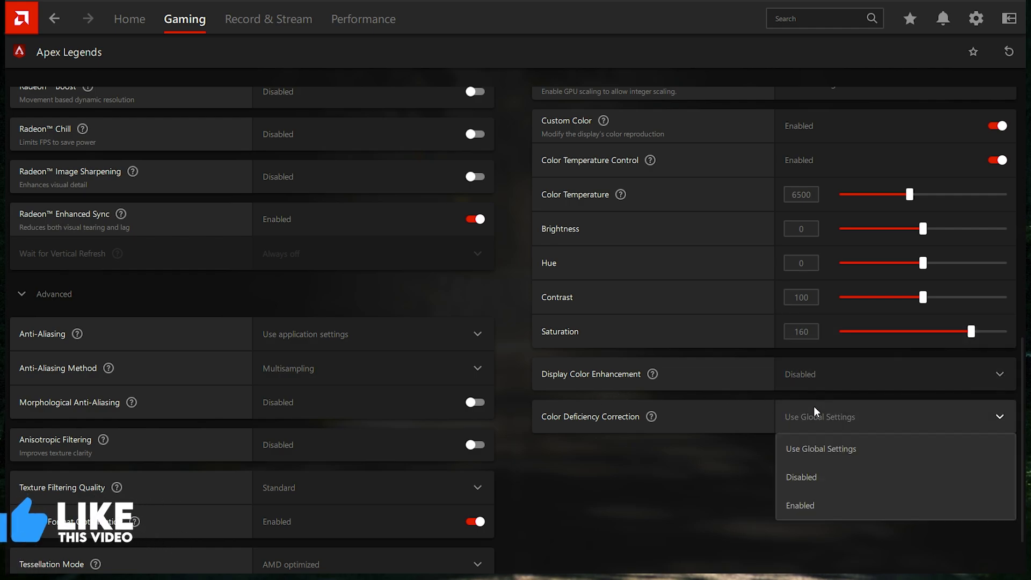
click(807, 477)
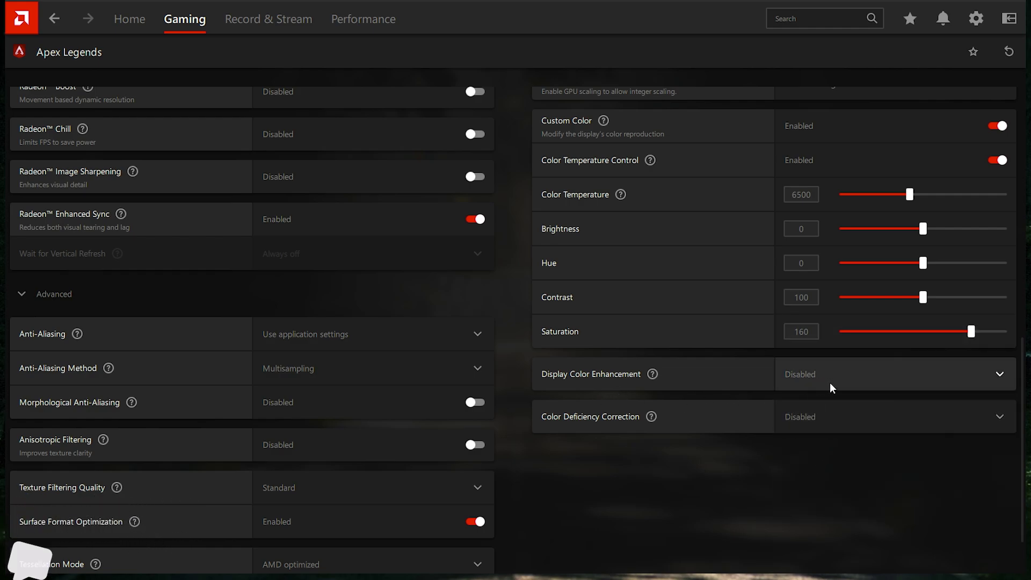
scroll(1024, 443, up, 15)
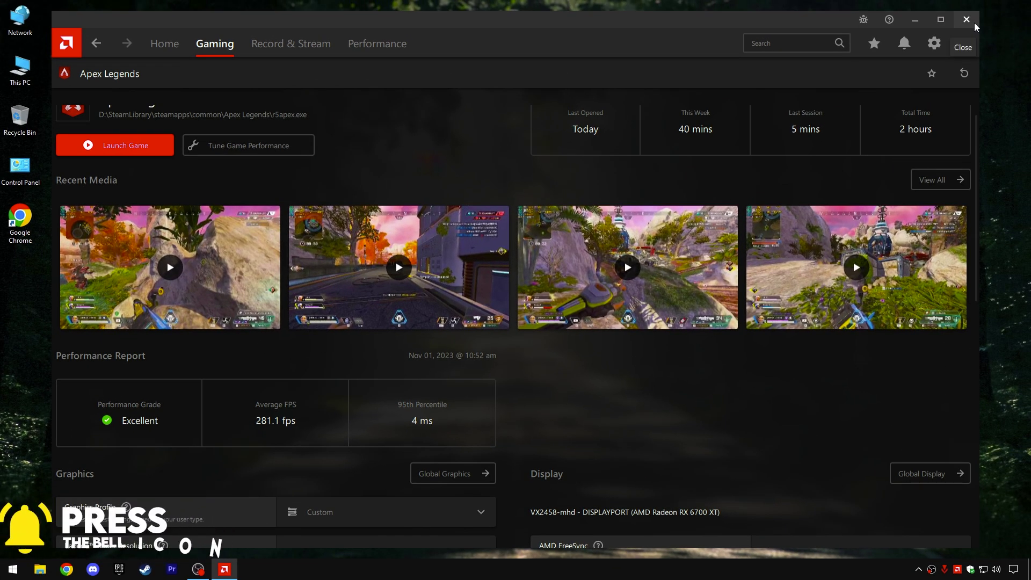
click(975, 23)
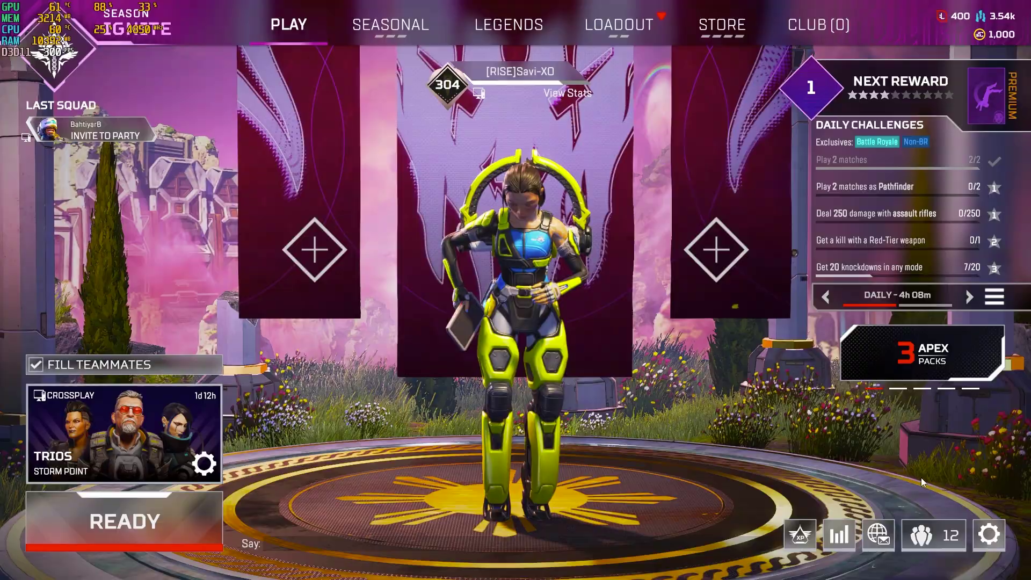
- Switch to Apex Legends, open the video settings and set Field of View to 102
click(989, 529)
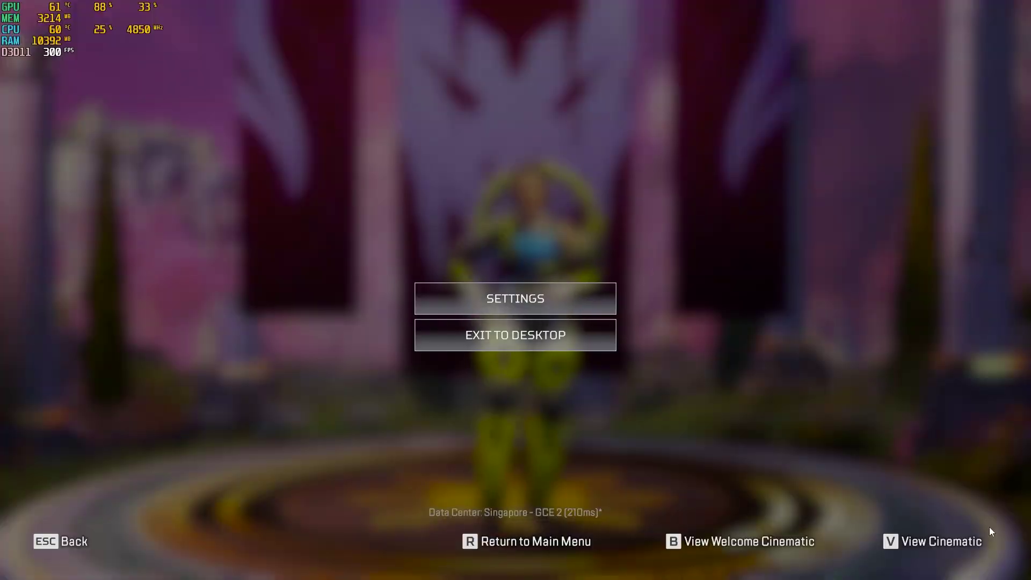
click(546, 295)
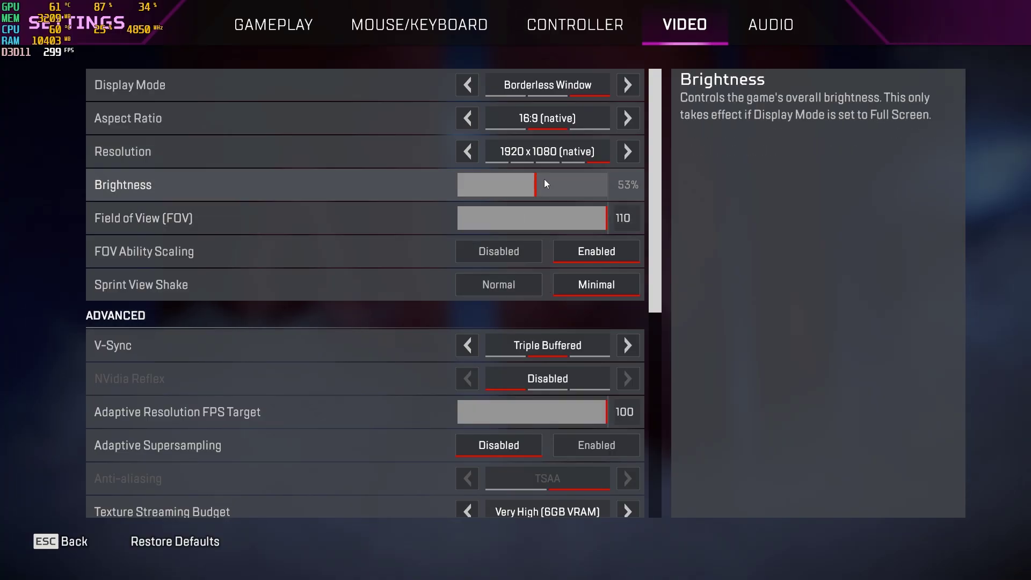
click(571, 26)
click(675, 35)
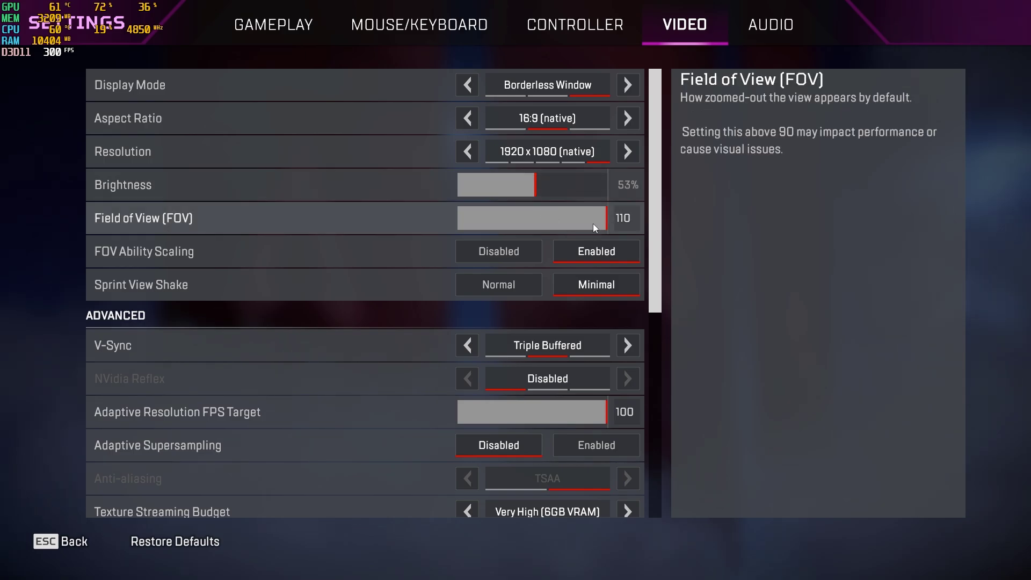
mouse_move(593, 223)
mouse_down()
mouse_move(565, 221)
mouse_move(578, 229)
mouse_up()
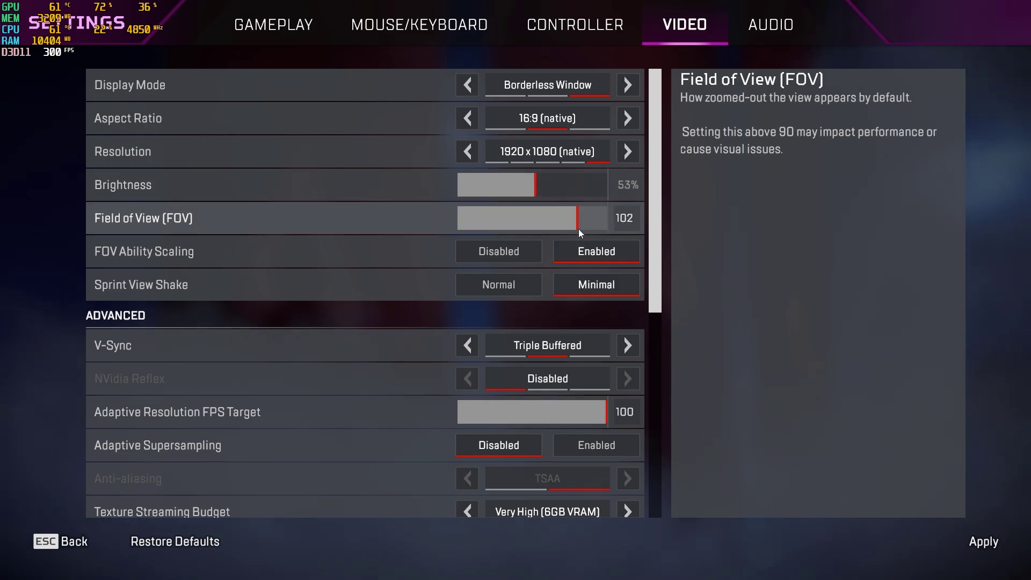
- Disable V-Sync, set the Adaptive Resolution FPS Target to 0 and choose TSAA anti-aliasing
click(468, 345)
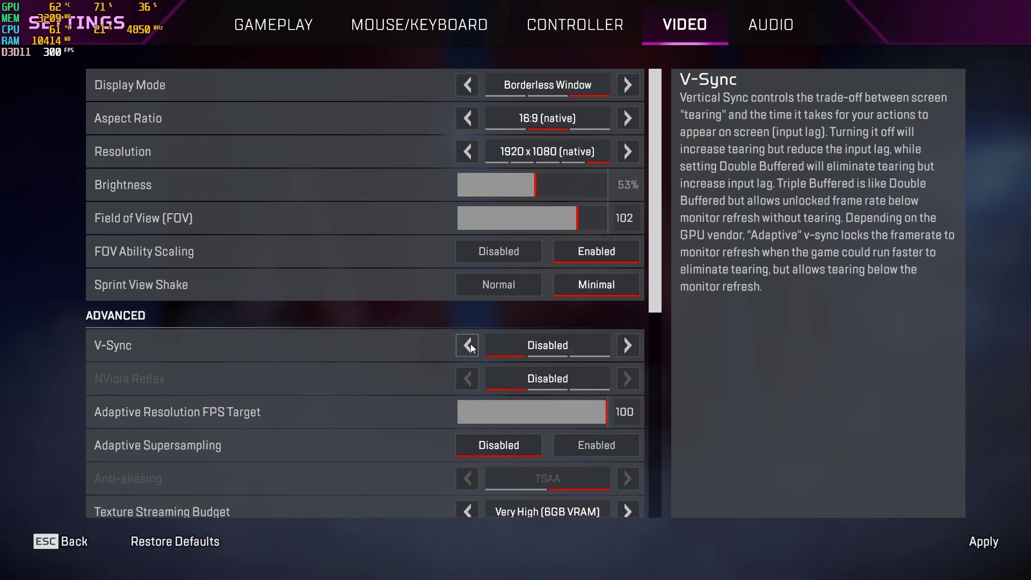
click(541, 420)
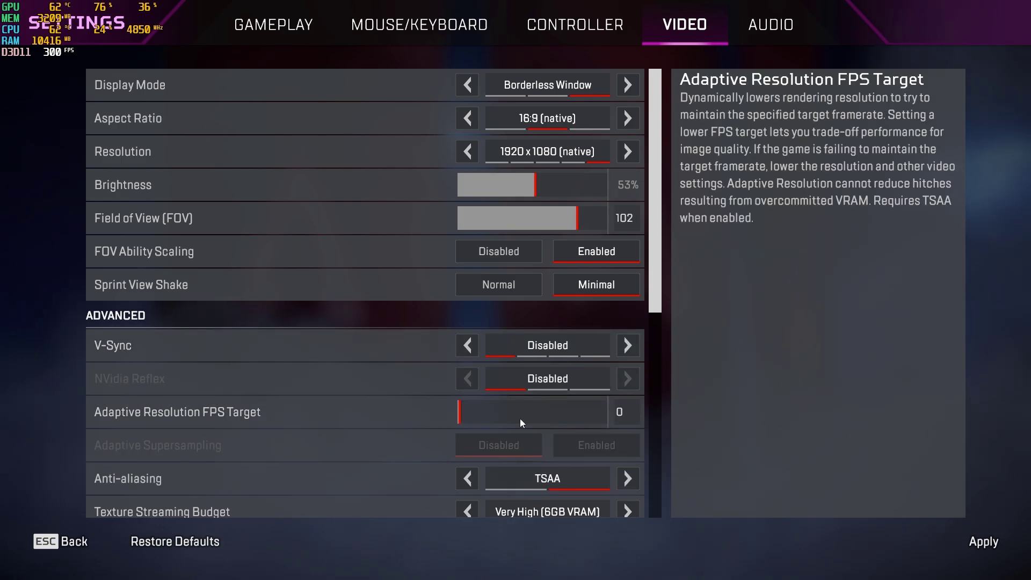
scroll(666, 298, down, 5)
click(468, 320)
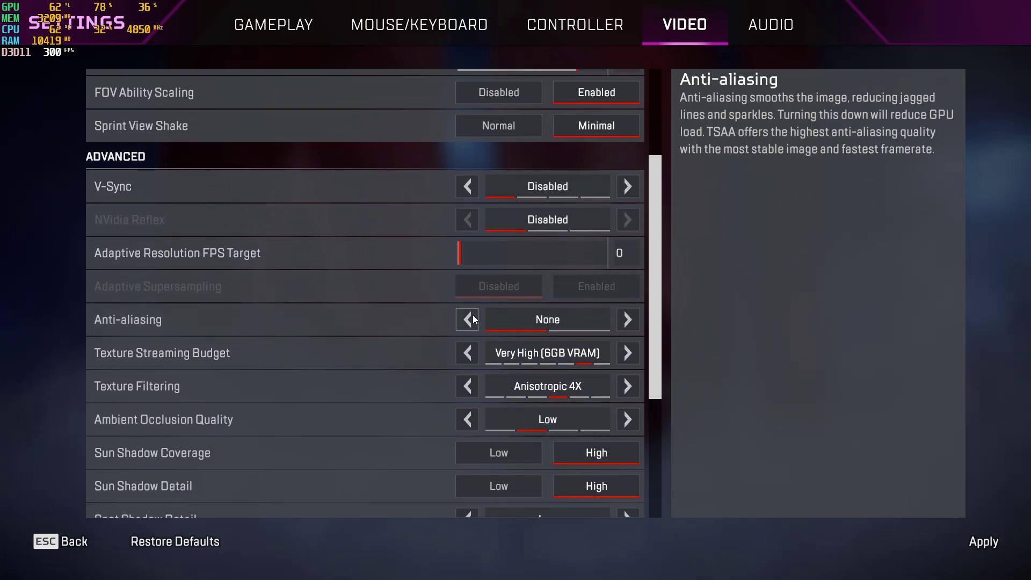
click(628, 319)
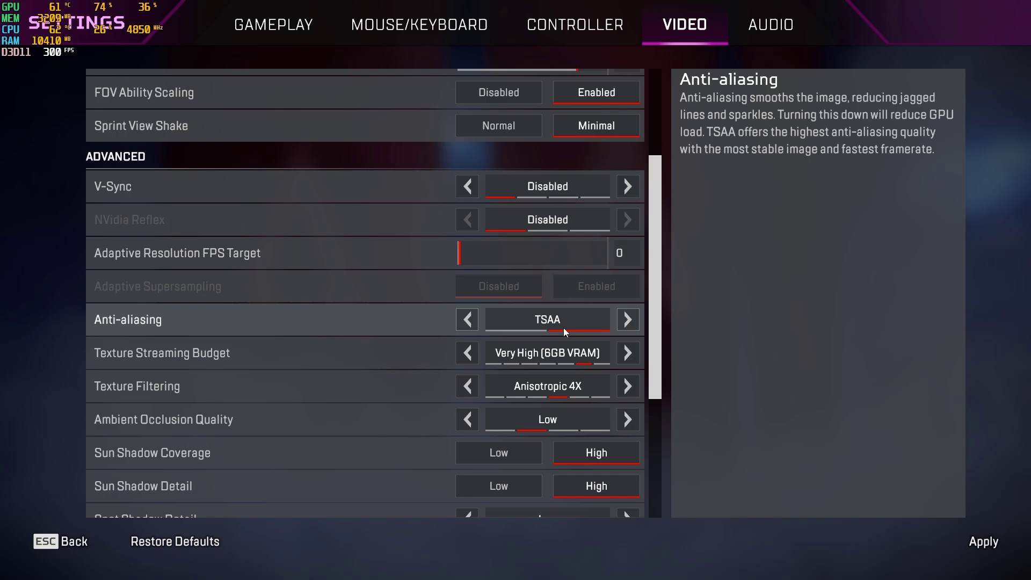
- Set Texture Streaming Budget to High (4GB VRAM) and Texture Filtering to Bilinear
click(467, 353)
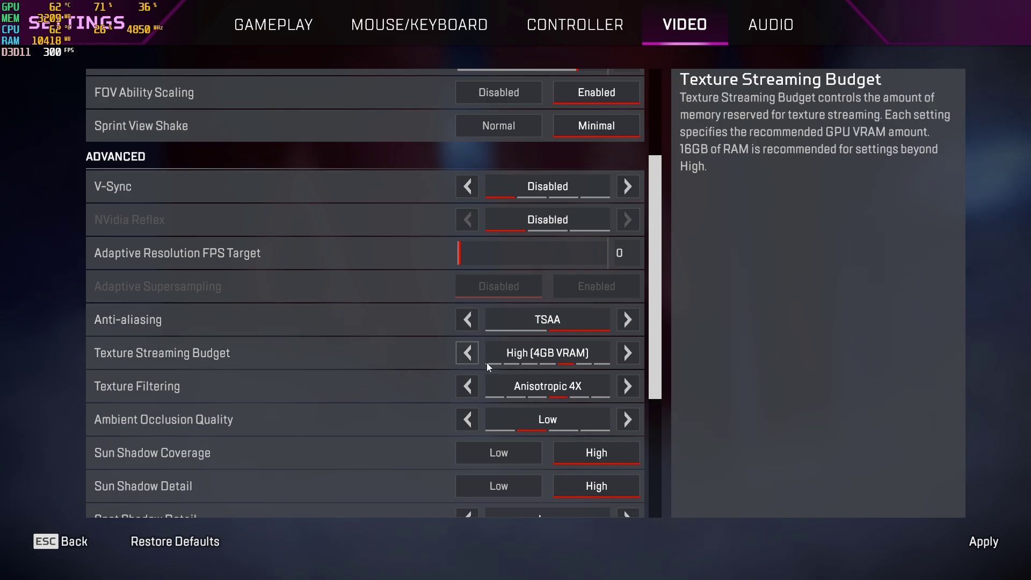
click(467, 387)
scroll(618, 402, down, 3)
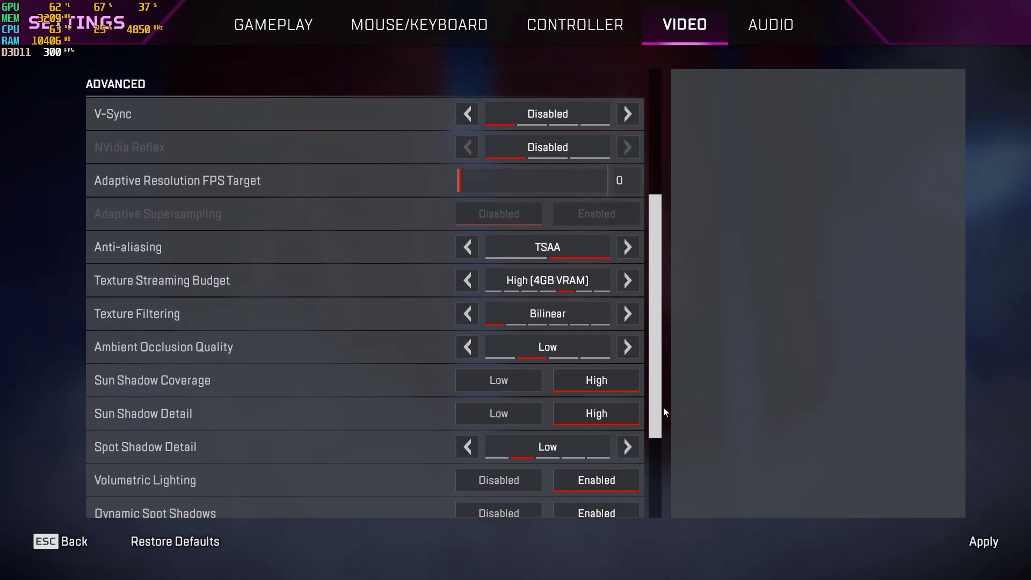
- Set Sun Shadow Coverage and Detail to Low, and disable Ambient Occlusion Quality, Spot Shadow Detail, Volumetric Lighting and Dynamic Spot Shadows
click(468, 346)
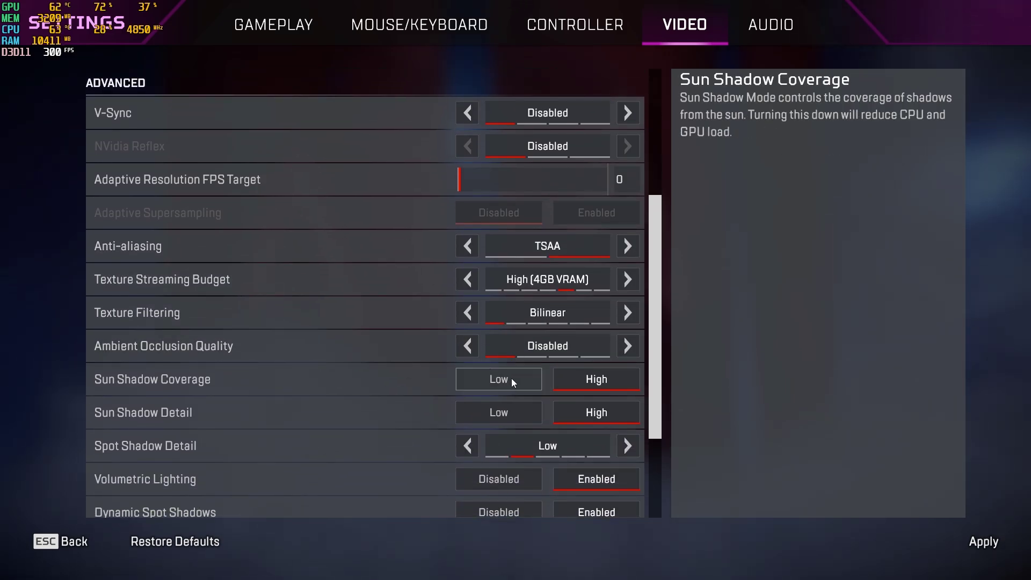
click(467, 445)
scroll(633, 478, down, 6)
click(524, 338)
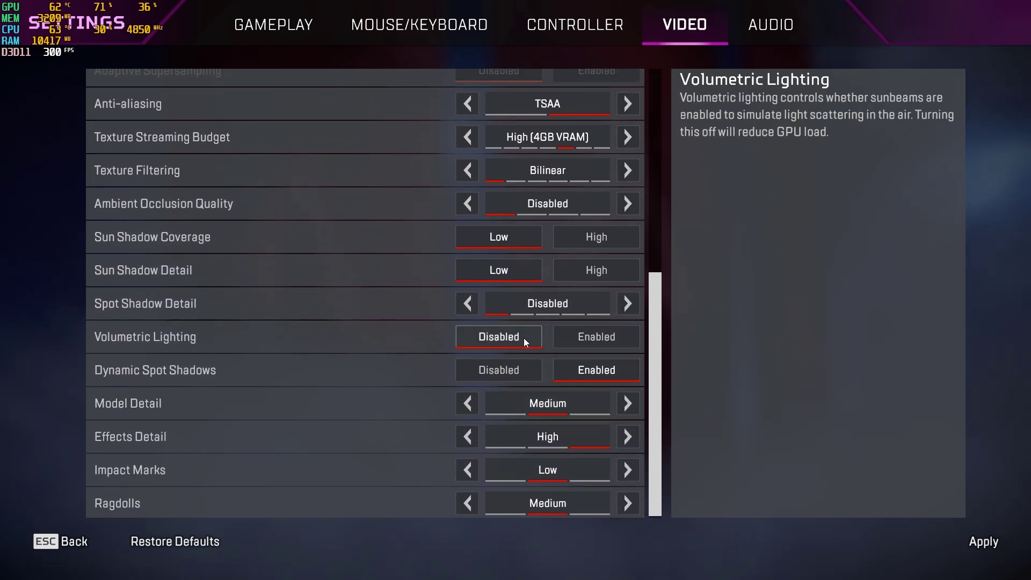
click(503, 370)
- Set Model Detail, Effects Detail and Ragdolls to Low, disable Impact Marks, and apply the video settings before leaving them
click(469, 403)
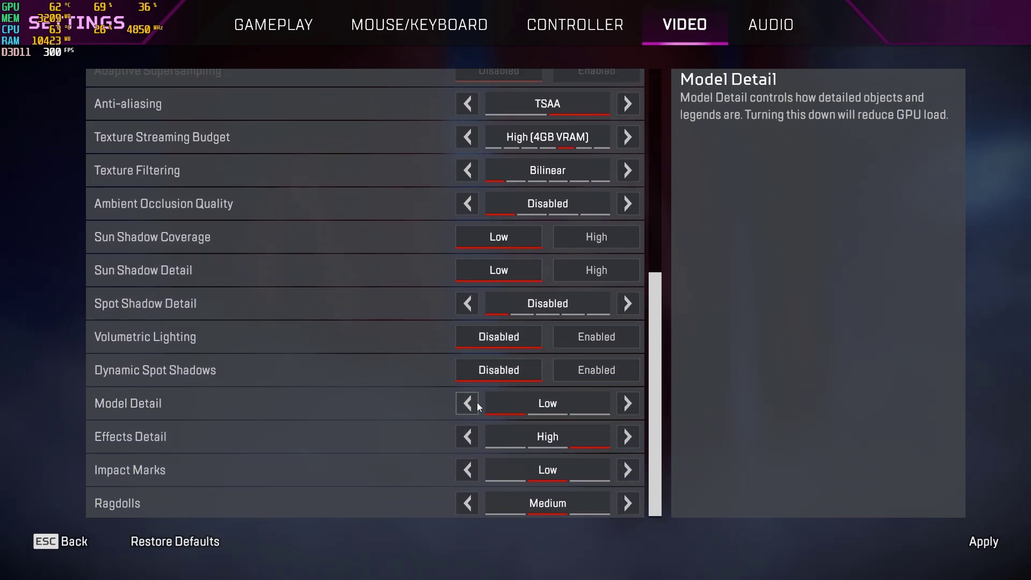
click(467, 438)
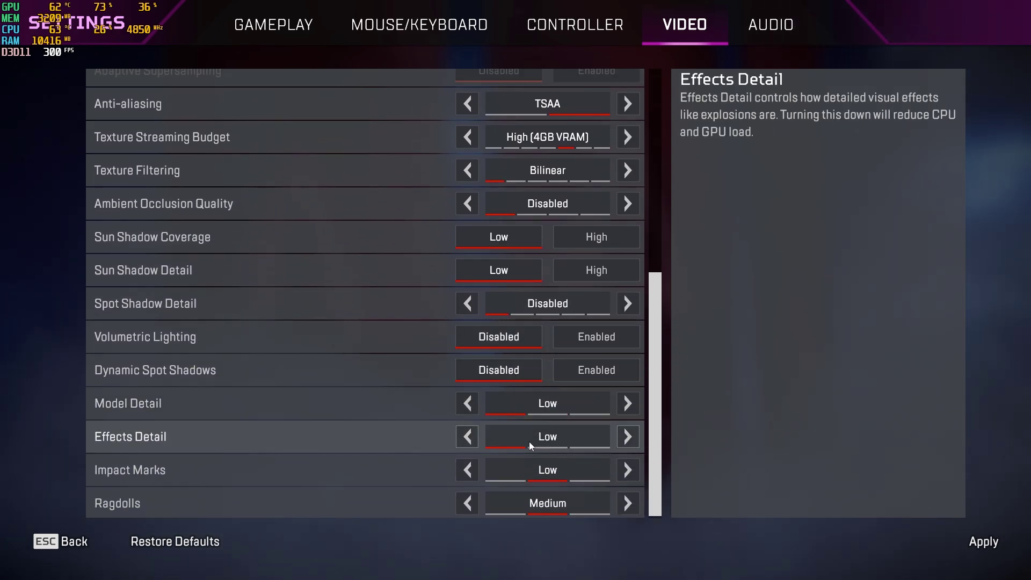
click(468, 471)
click(468, 502)
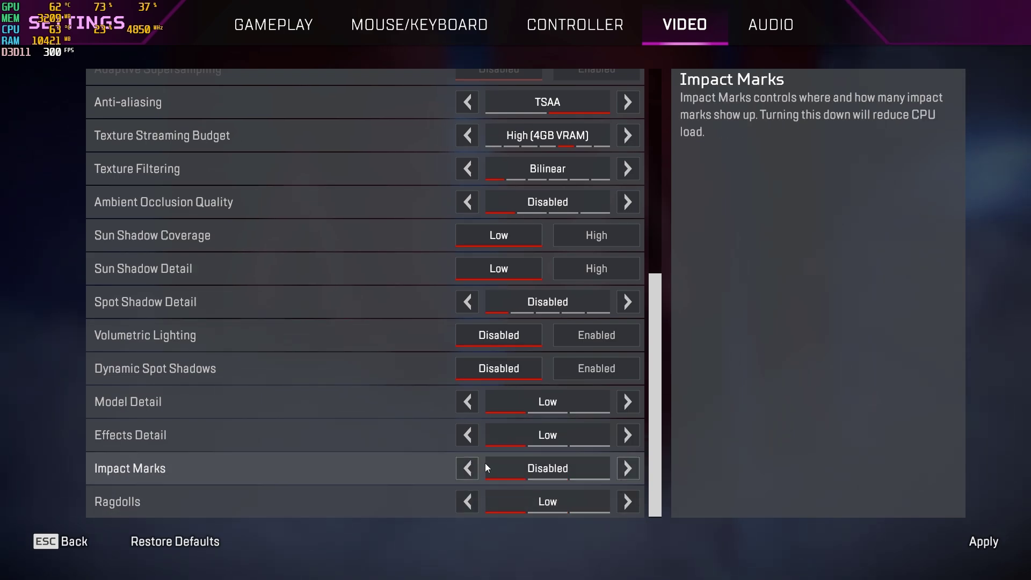
drag(653, 466, 672, 234)
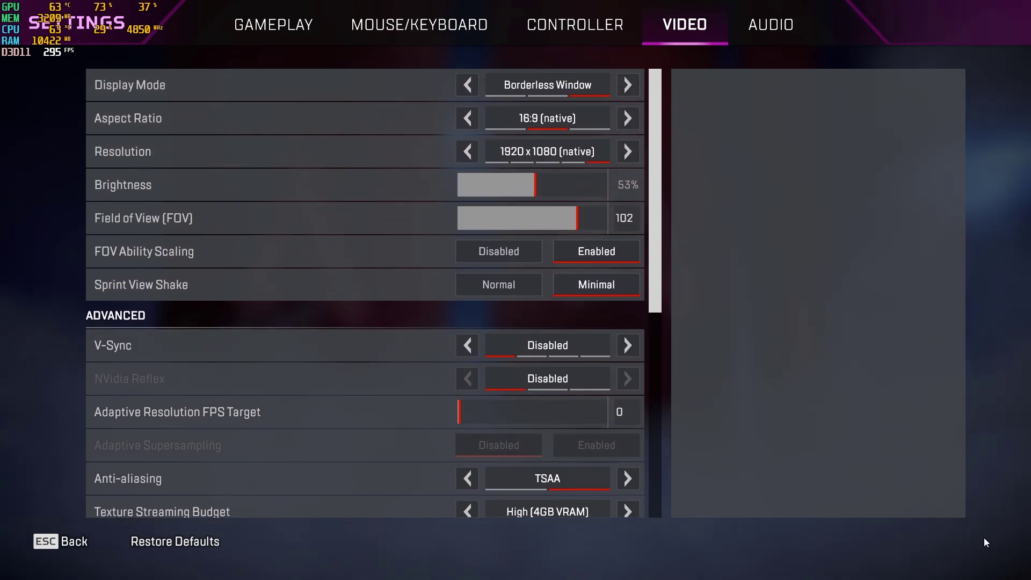
click(61, 541)
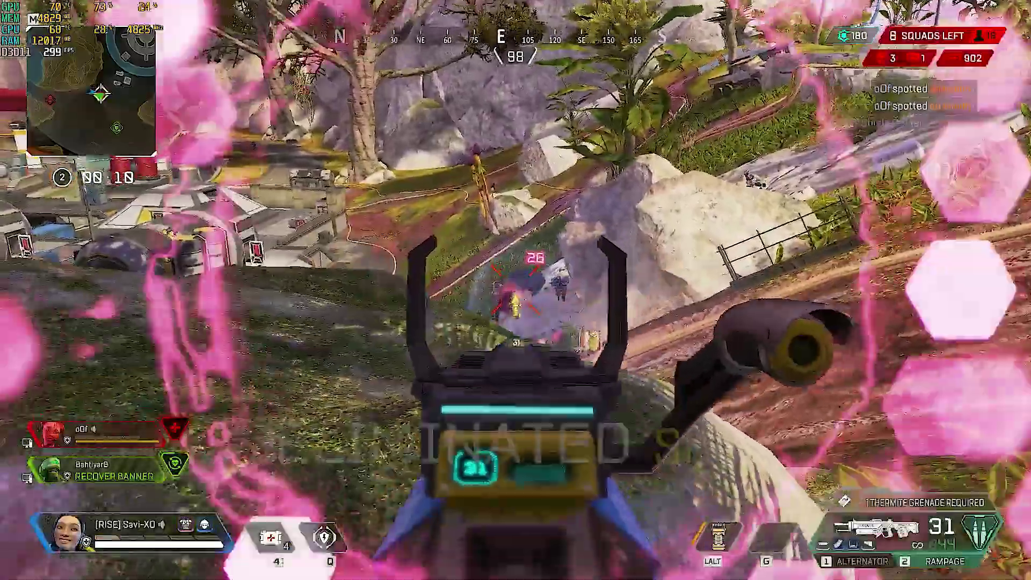
click(516, 290)
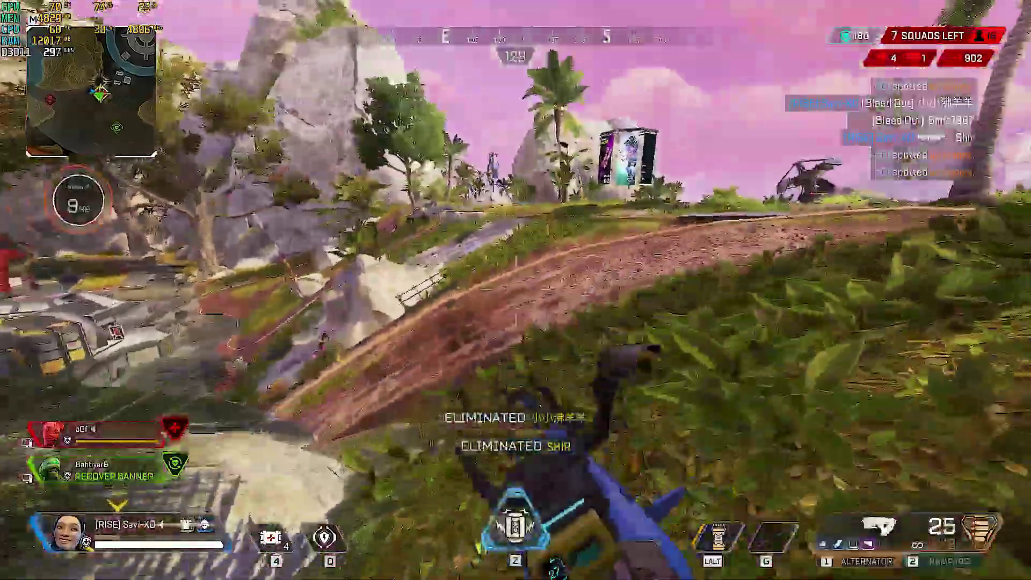
key(w)
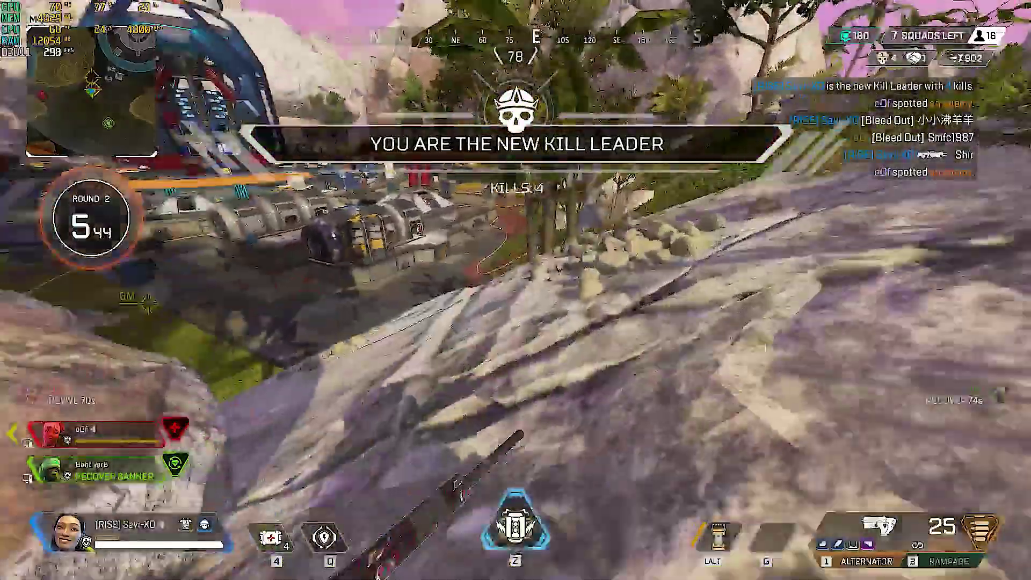
key(e)
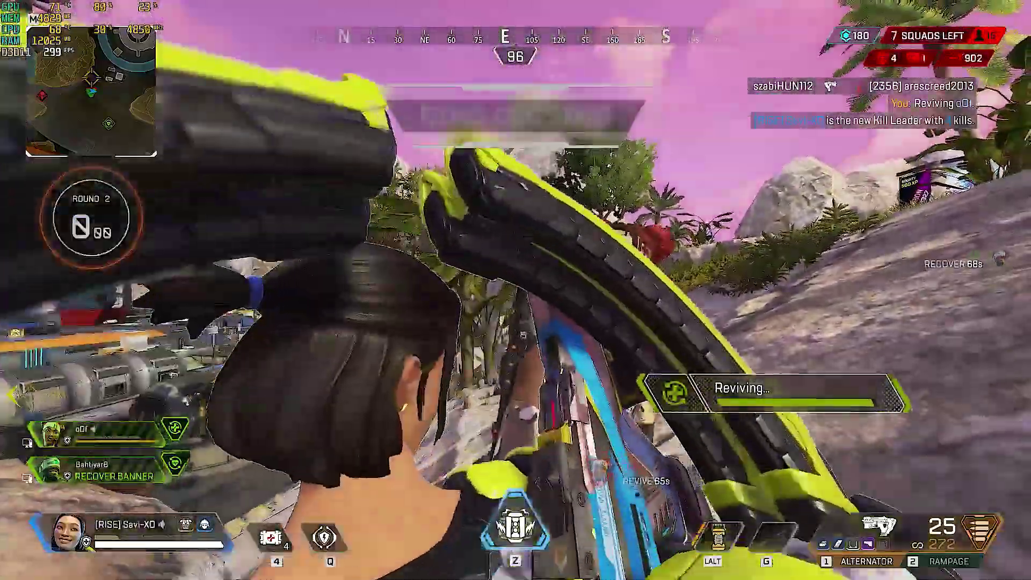
key(w)
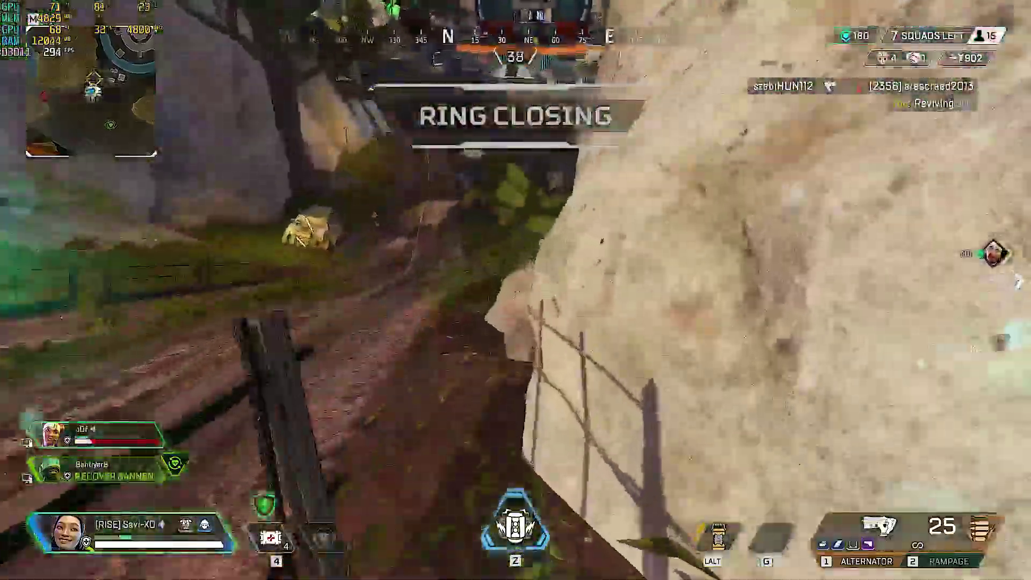
key(w)
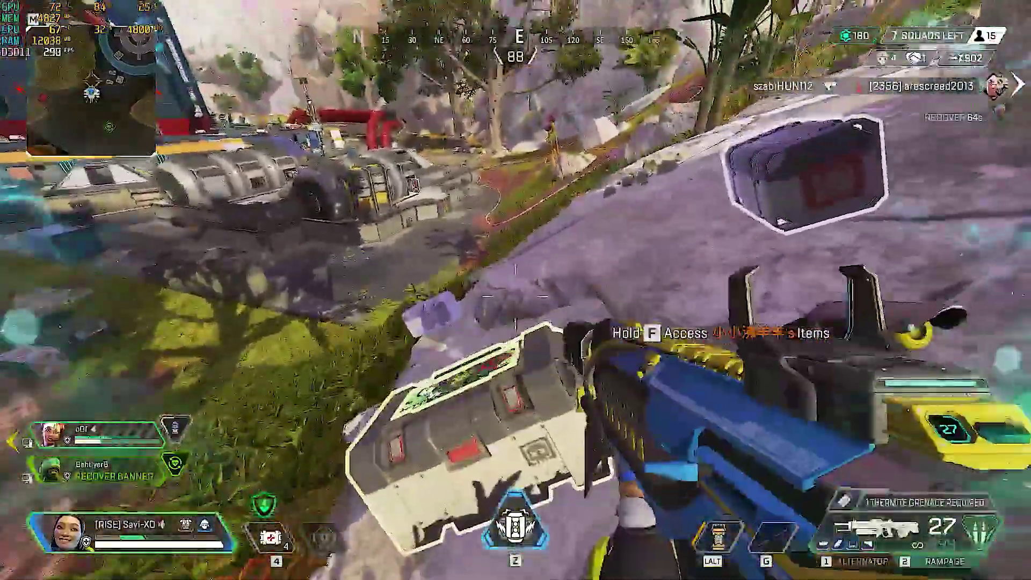
key(f)
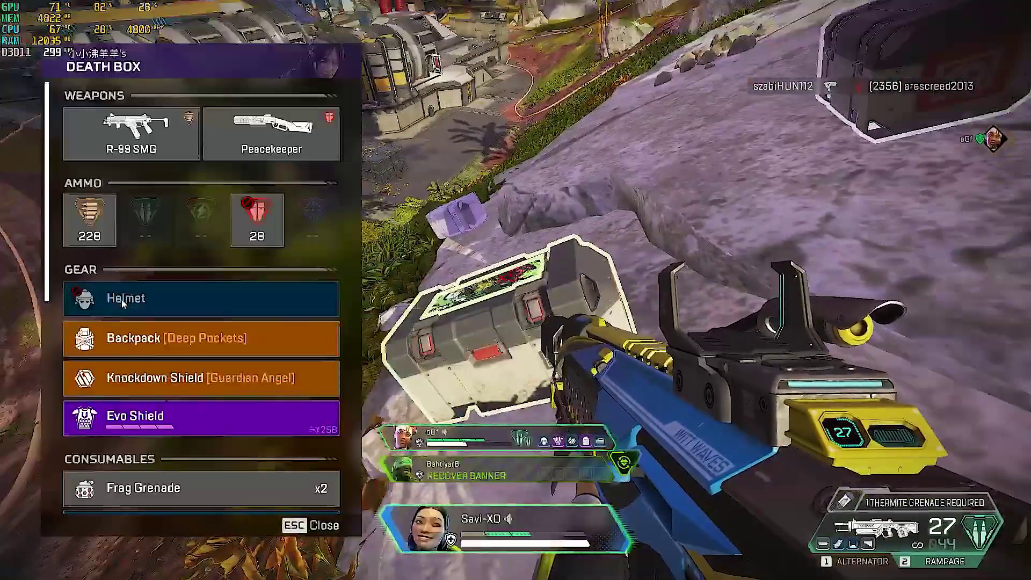